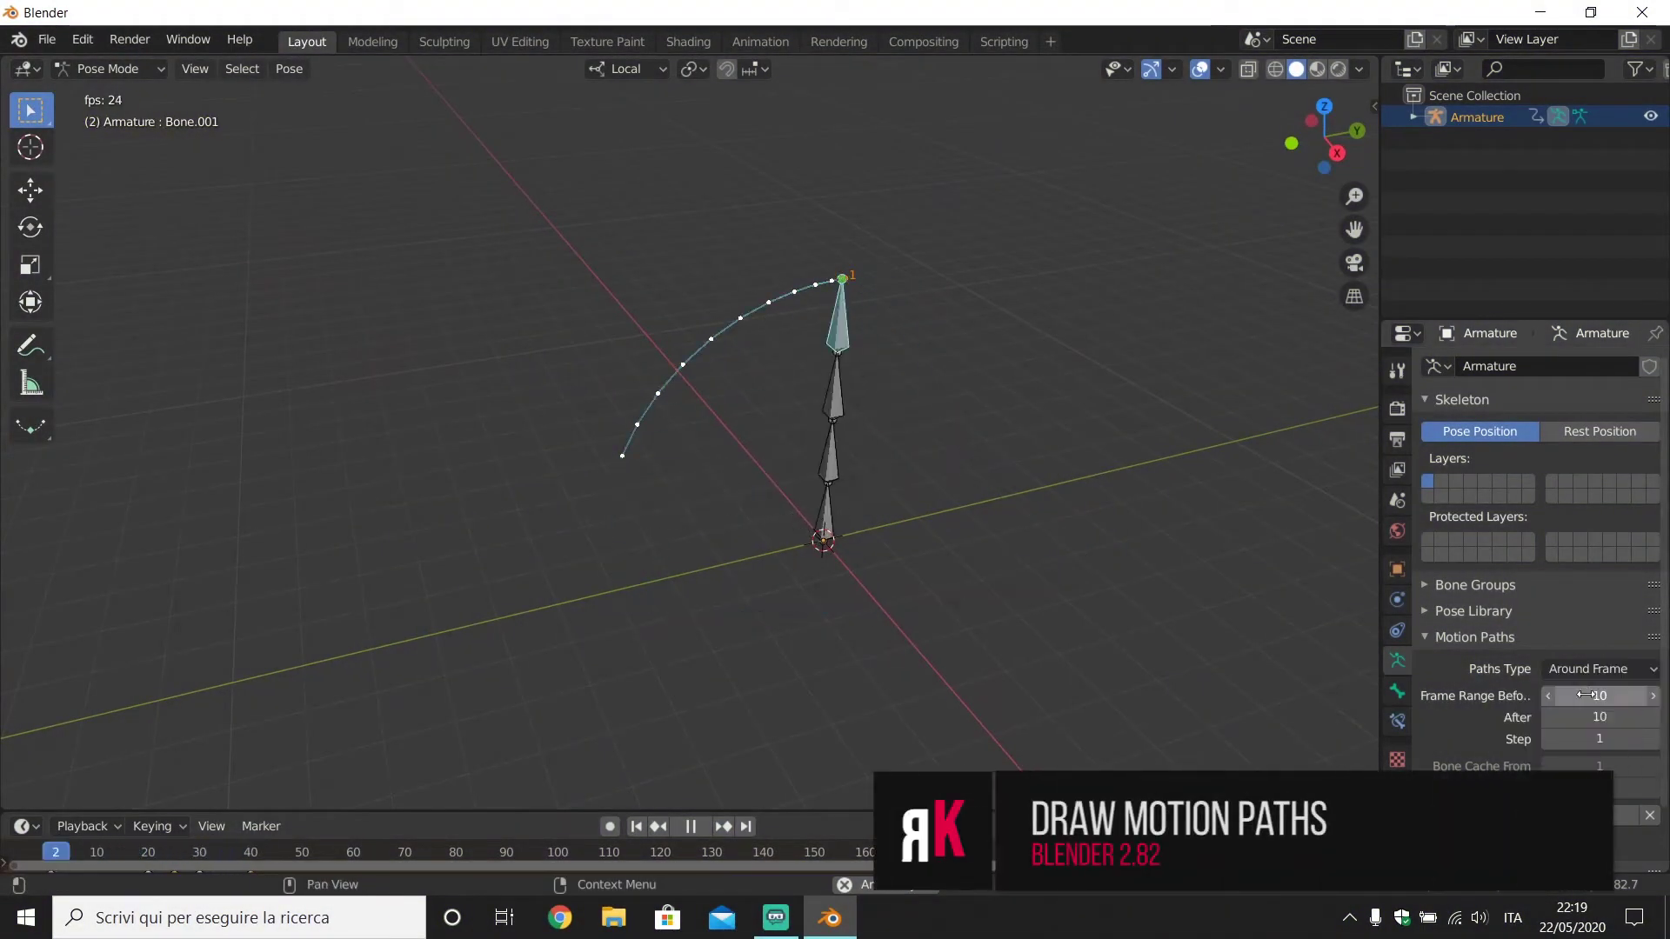
Step: Orbit around the finished armature's motion path, then stop the playback
{"action": "mouse_move", "coordinate": [839, 572]}
{"action": "middle_mouse_down"}
{"action": "mouse_move", "coordinate": [994, 565]}
{"action": "mouse_move", "coordinate": [901, 563]}
{"action": "middle_mouse_up"}
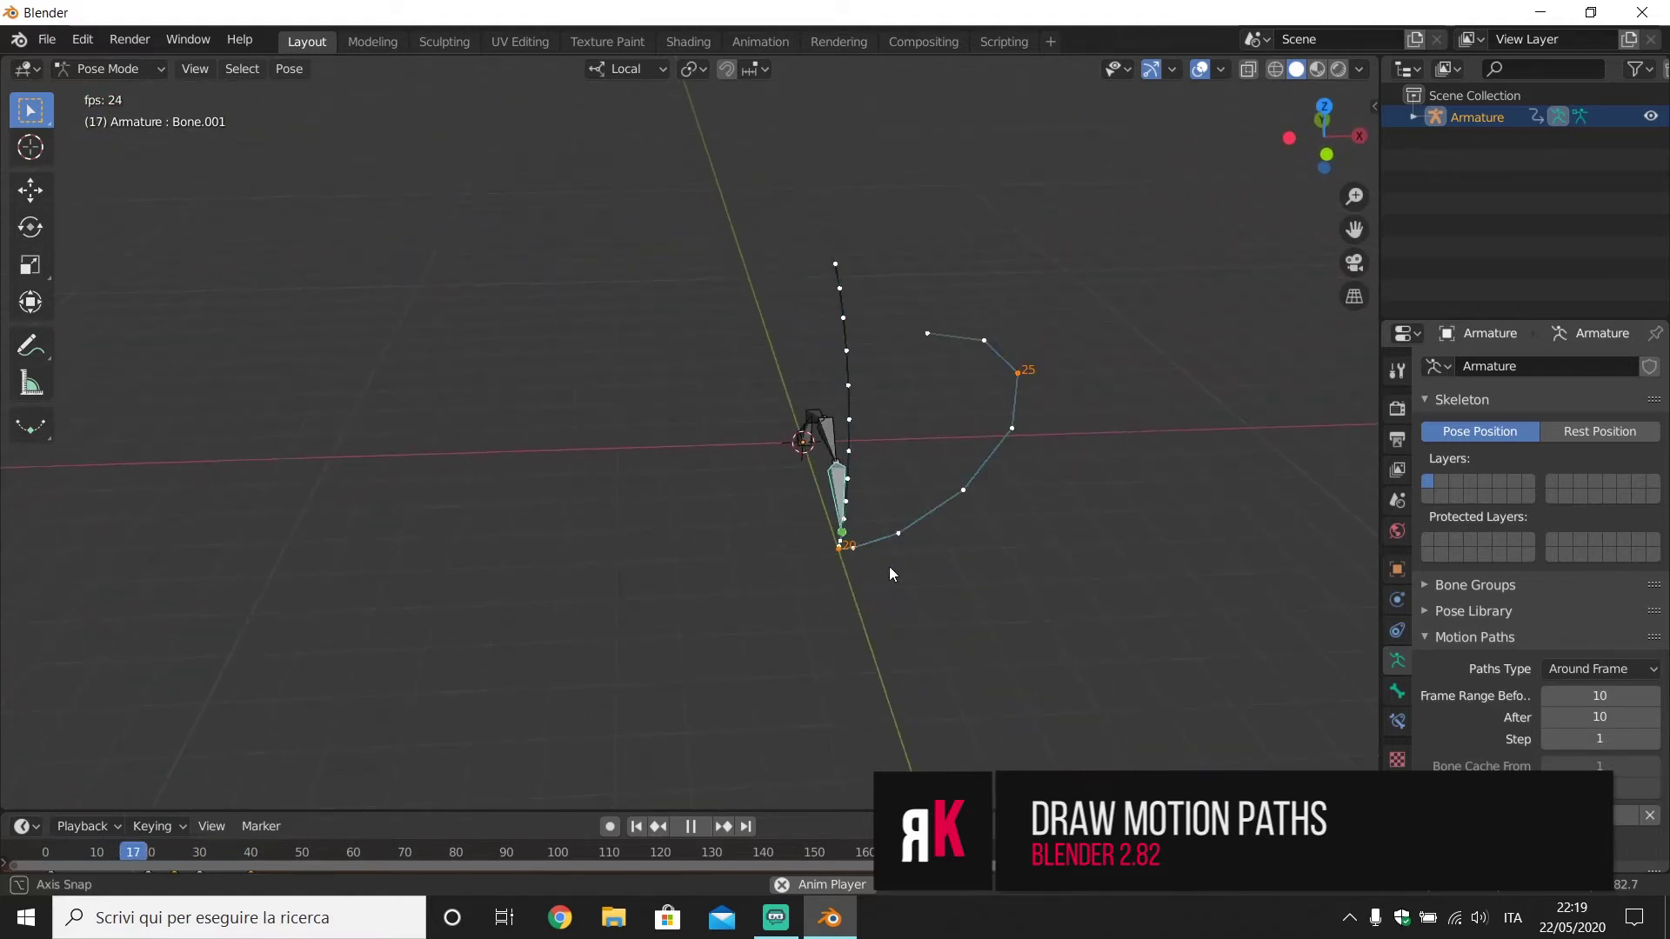
{"action": "key", "text": "space"}
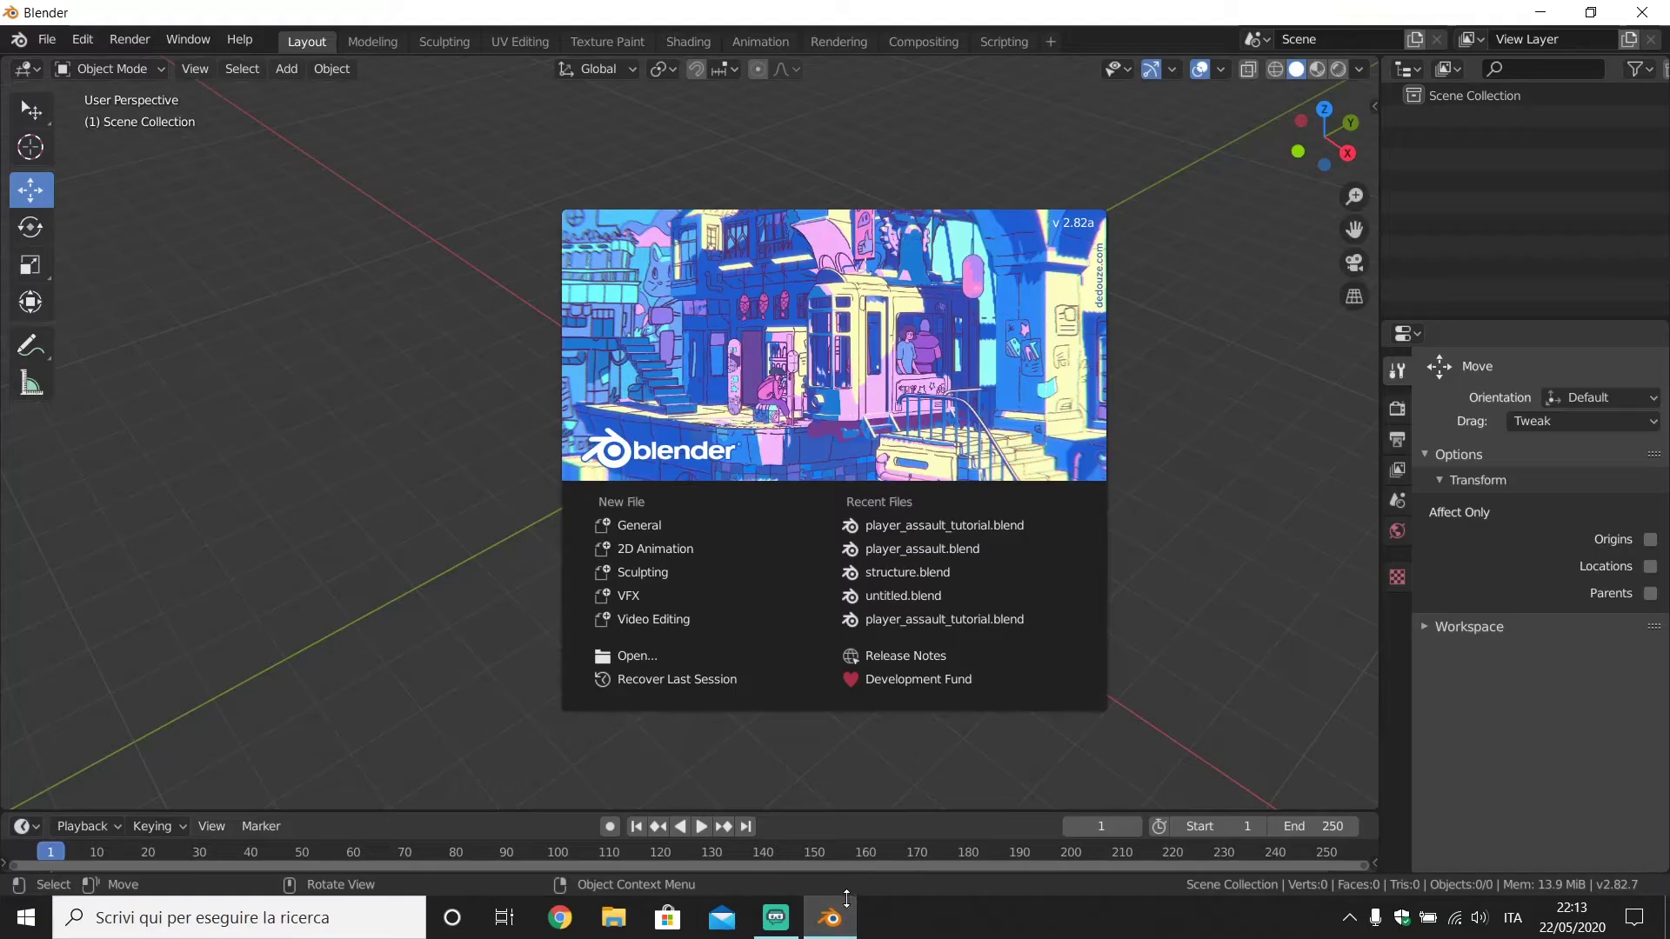
Step: Add an armature at the origin, viewed from the front, and enter its Edit Mode
{"action": "left_click", "coordinate": [788, 426]}
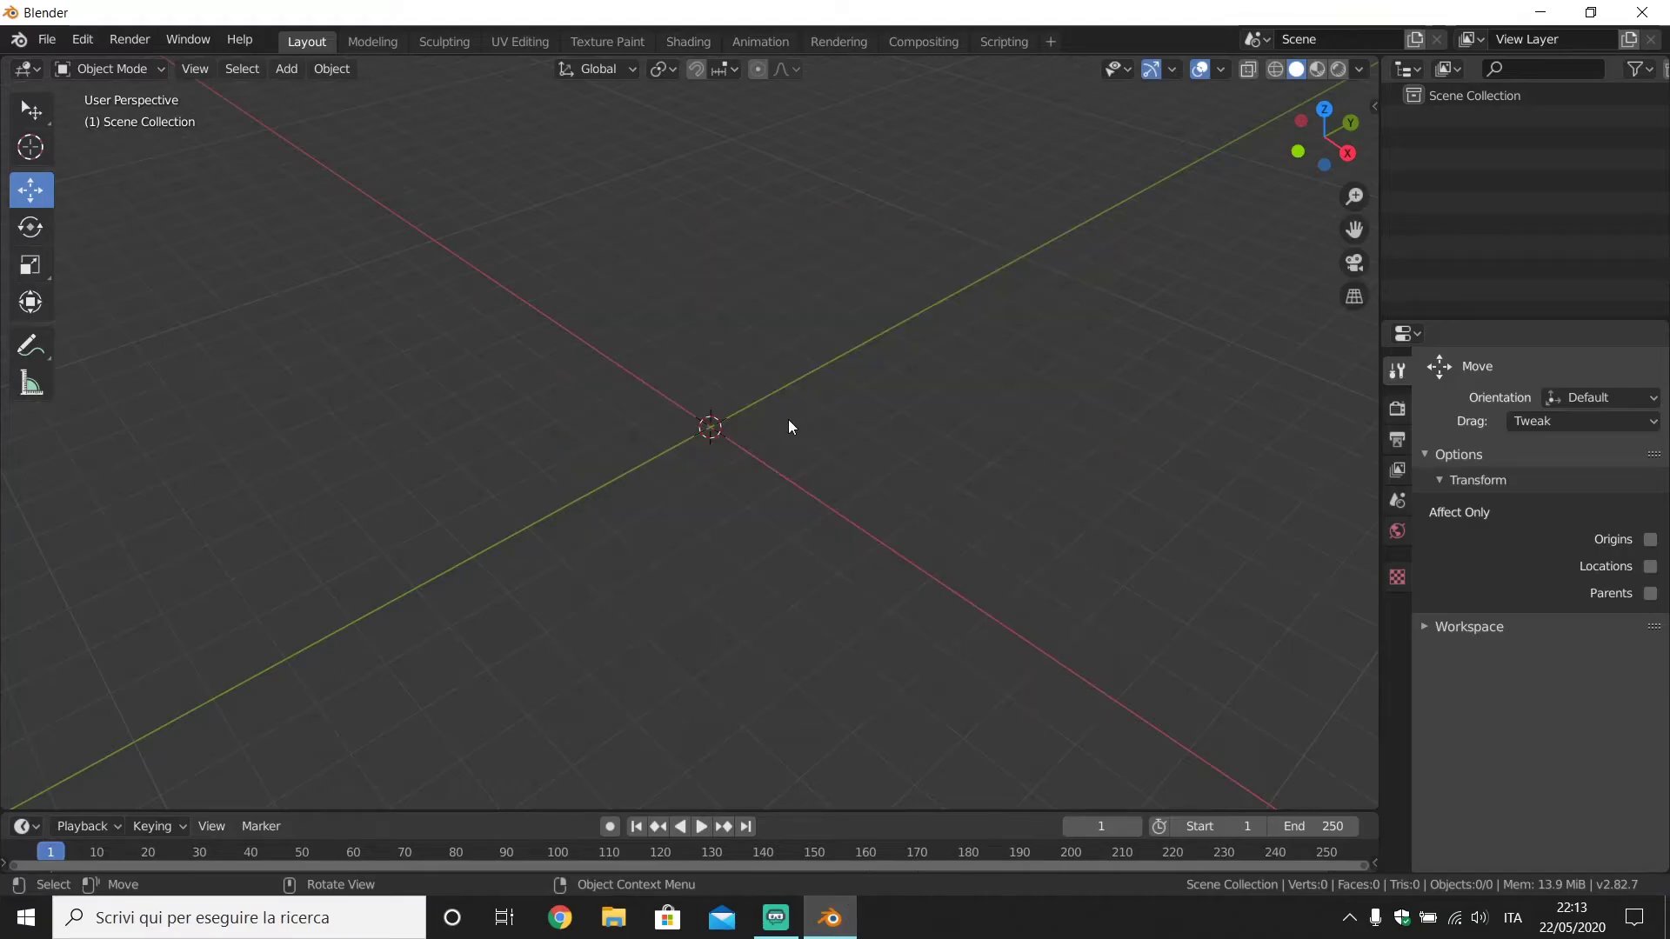
{"action": "key", "text": "shift+a"}
{"action": "left_click", "coordinate": [783, 561]}
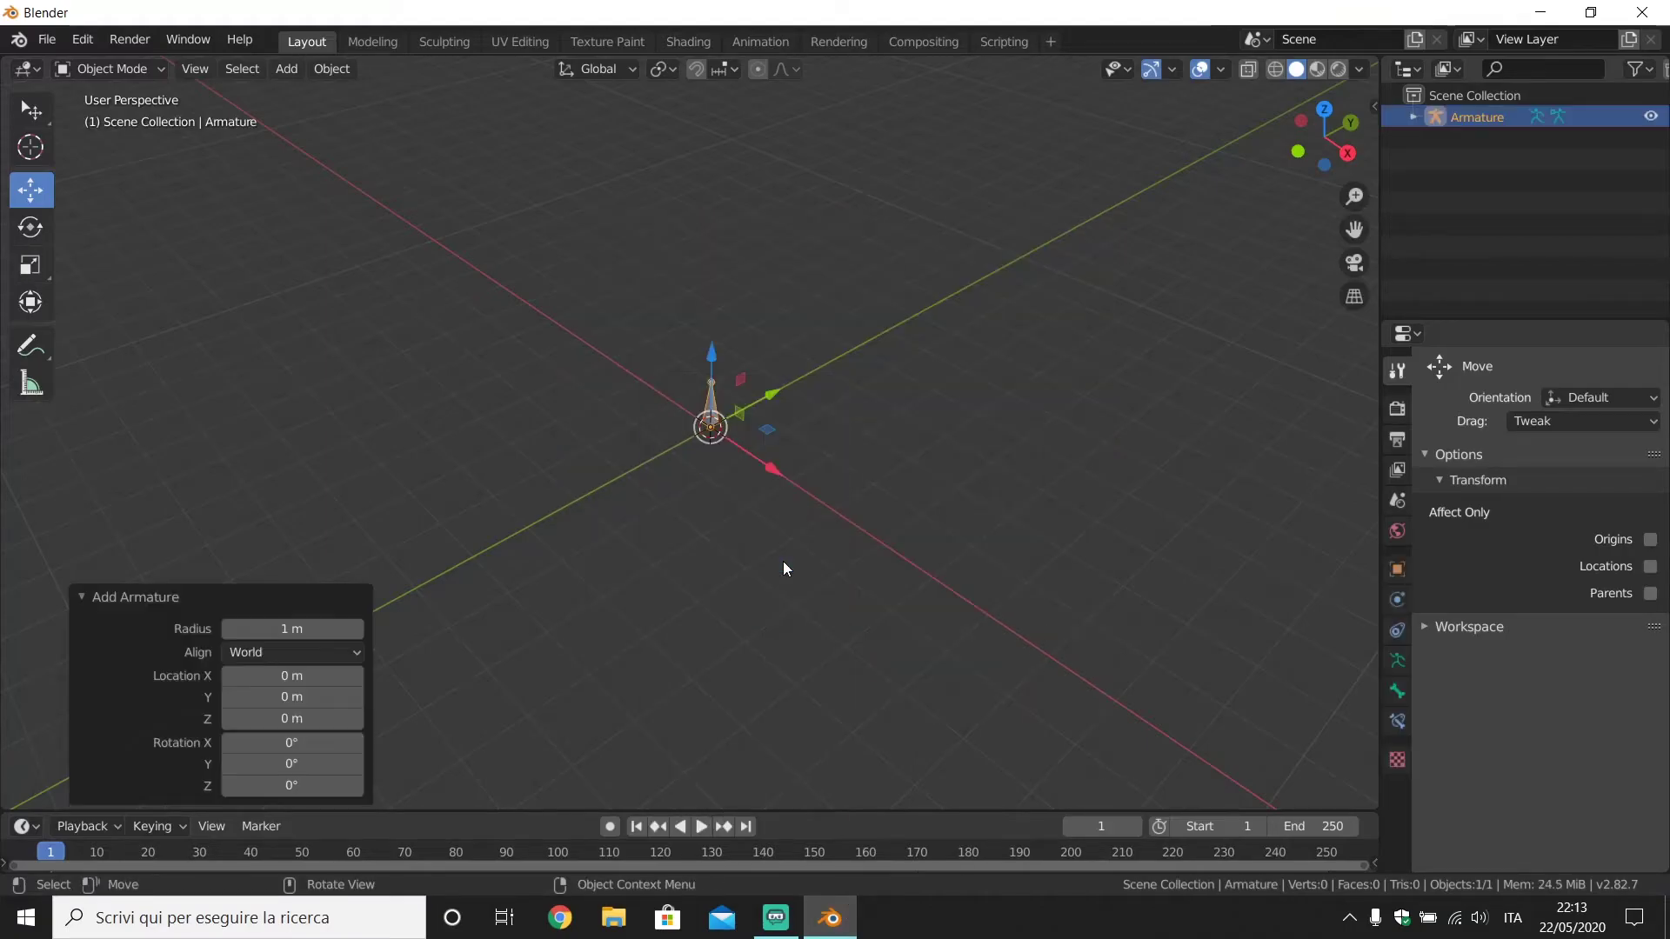
{"action": "left_click", "coordinate": [1298, 151]}
{"action": "key", "text": "Tab"}
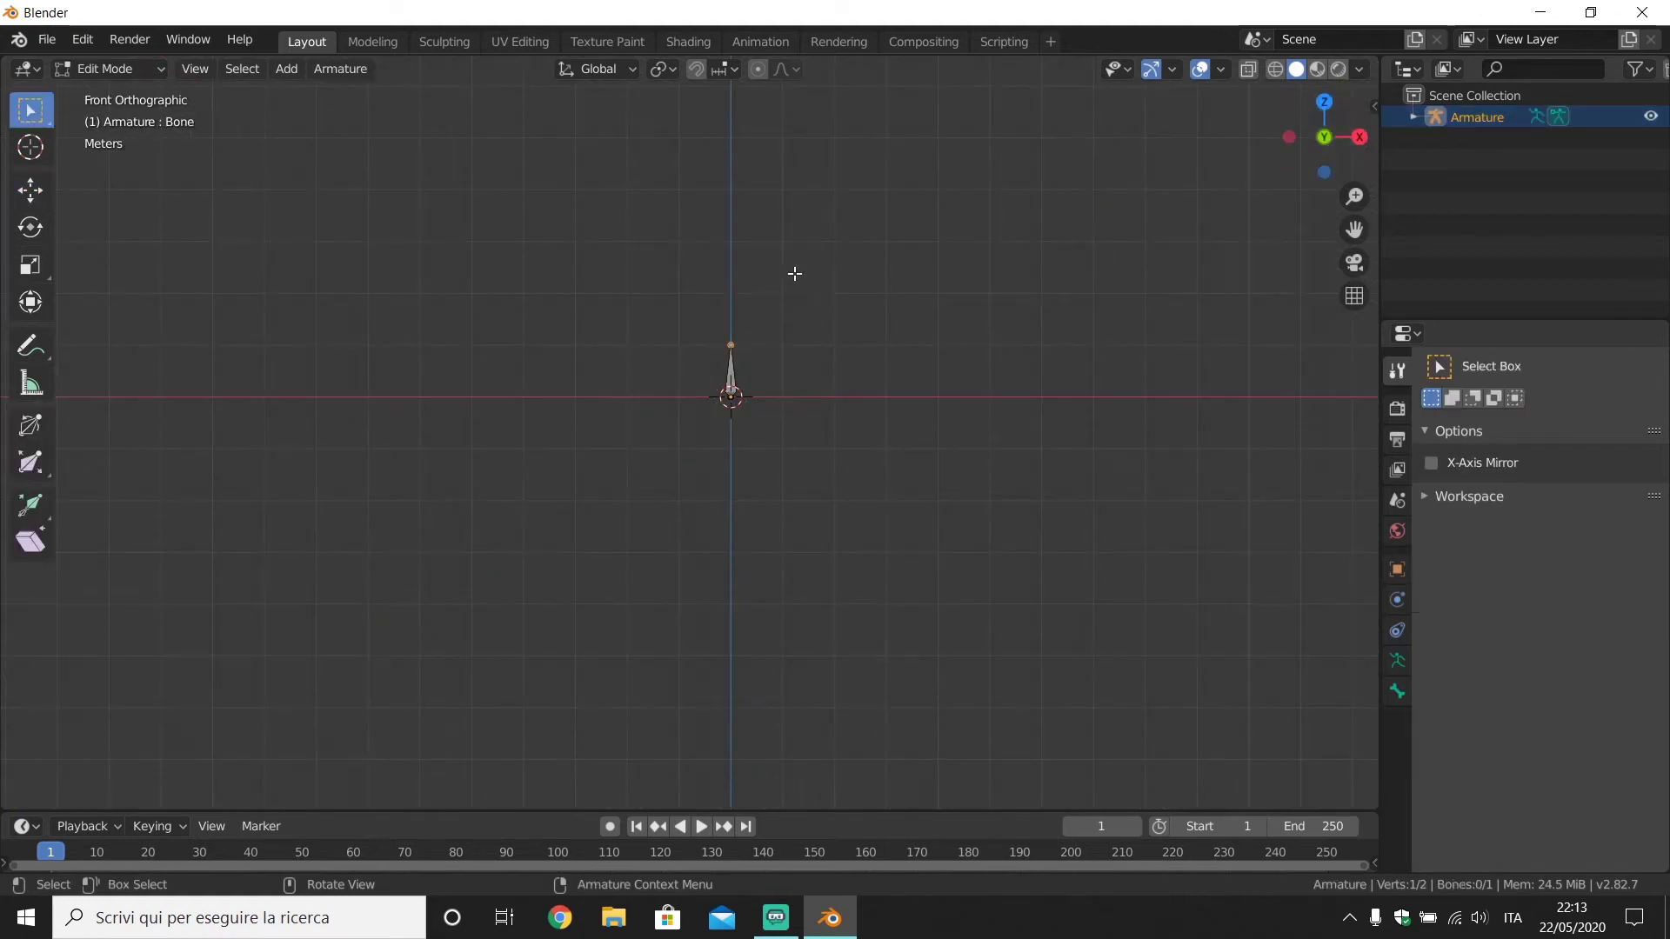
Step: Stretch the bone 4.06 m upward, subdivide it into four bones, and enter Pose Mode
{"action": "left_click", "coordinate": [30, 199]}
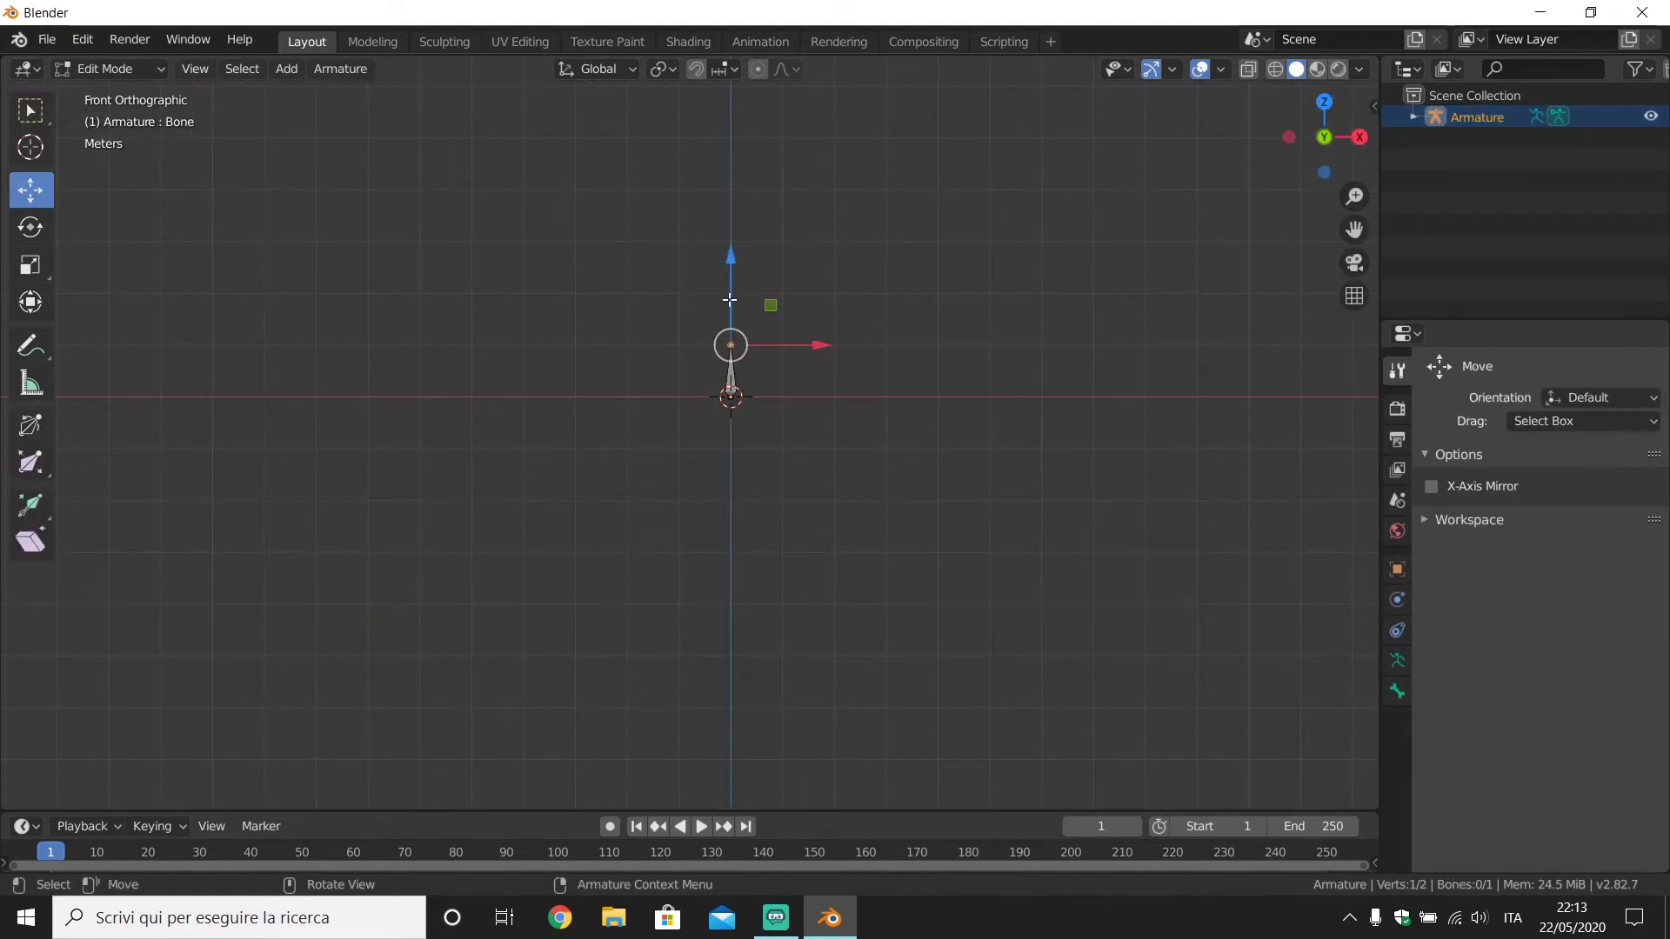
{"action": "left_click_drag", "start_coordinate": [733, 295], "coordinate": [743, 90]}
{"action": "left_click", "coordinate": [744, 251]}
{"action": "right_click", "coordinate": [743, 251]}
{"action": "left_click", "coordinate": [744, 249]}
{"action": "left_click", "coordinate": [356, 786]}
{"action": "left_click", "coordinate": [157, 69]}
{"action": "left_click", "coordinate": [162, 141]}
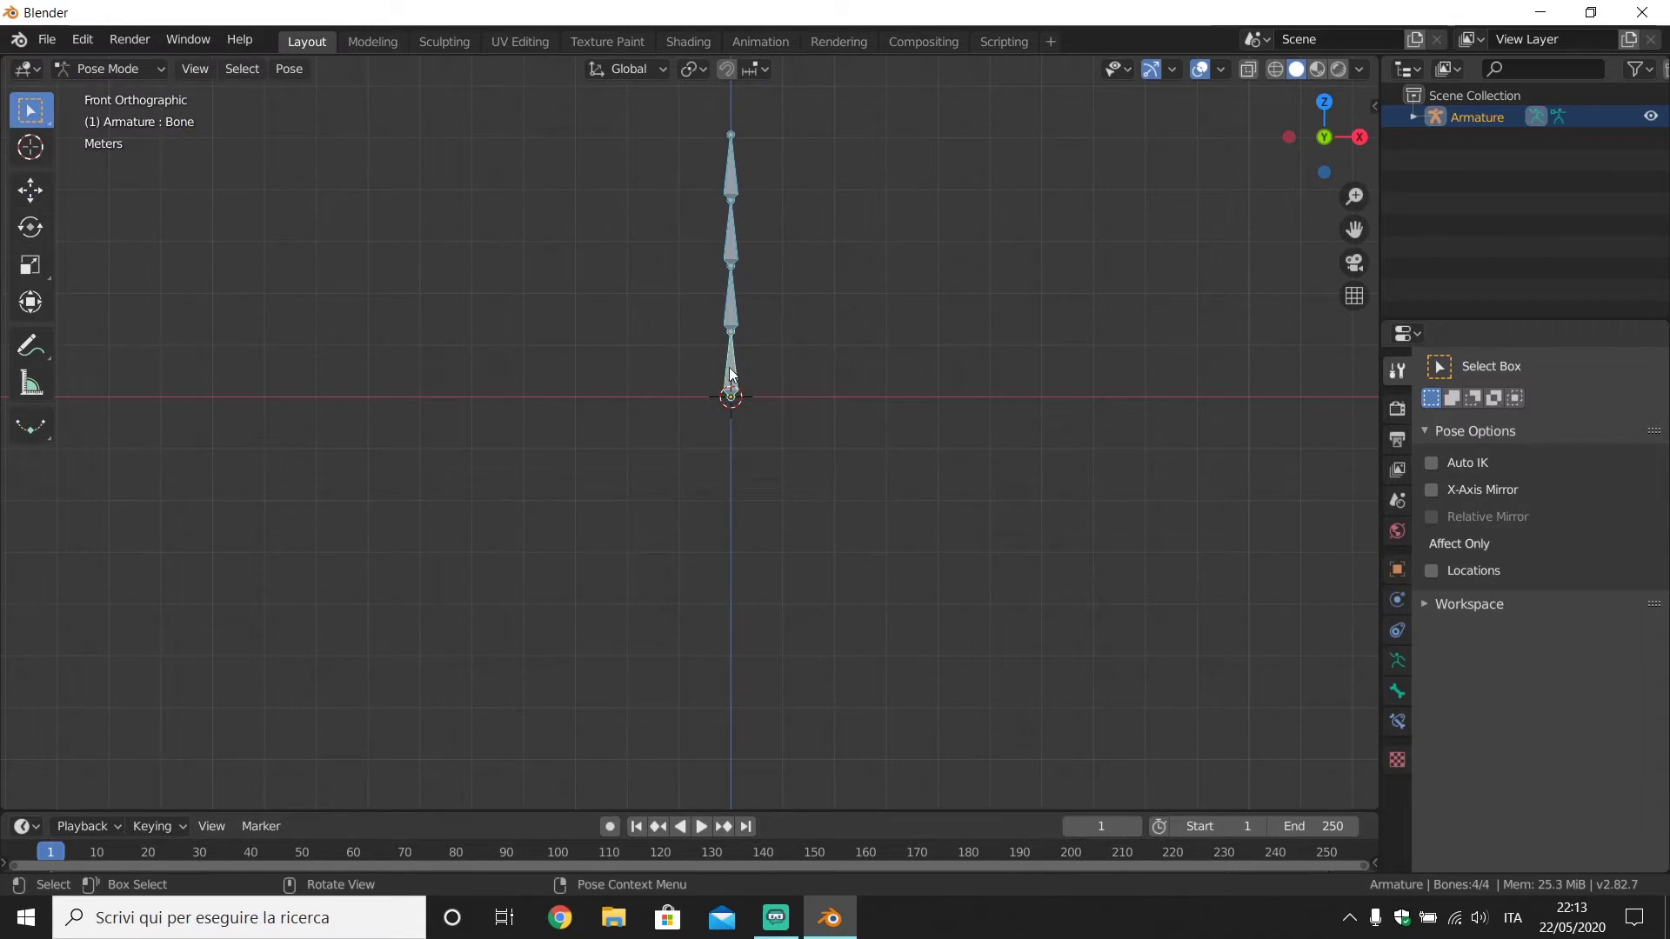
Step: Switch to the Animation workspace, enlarge the 3D view and frame the armature from the right
{"action": "left_click", "coordinate": [735, 43]}
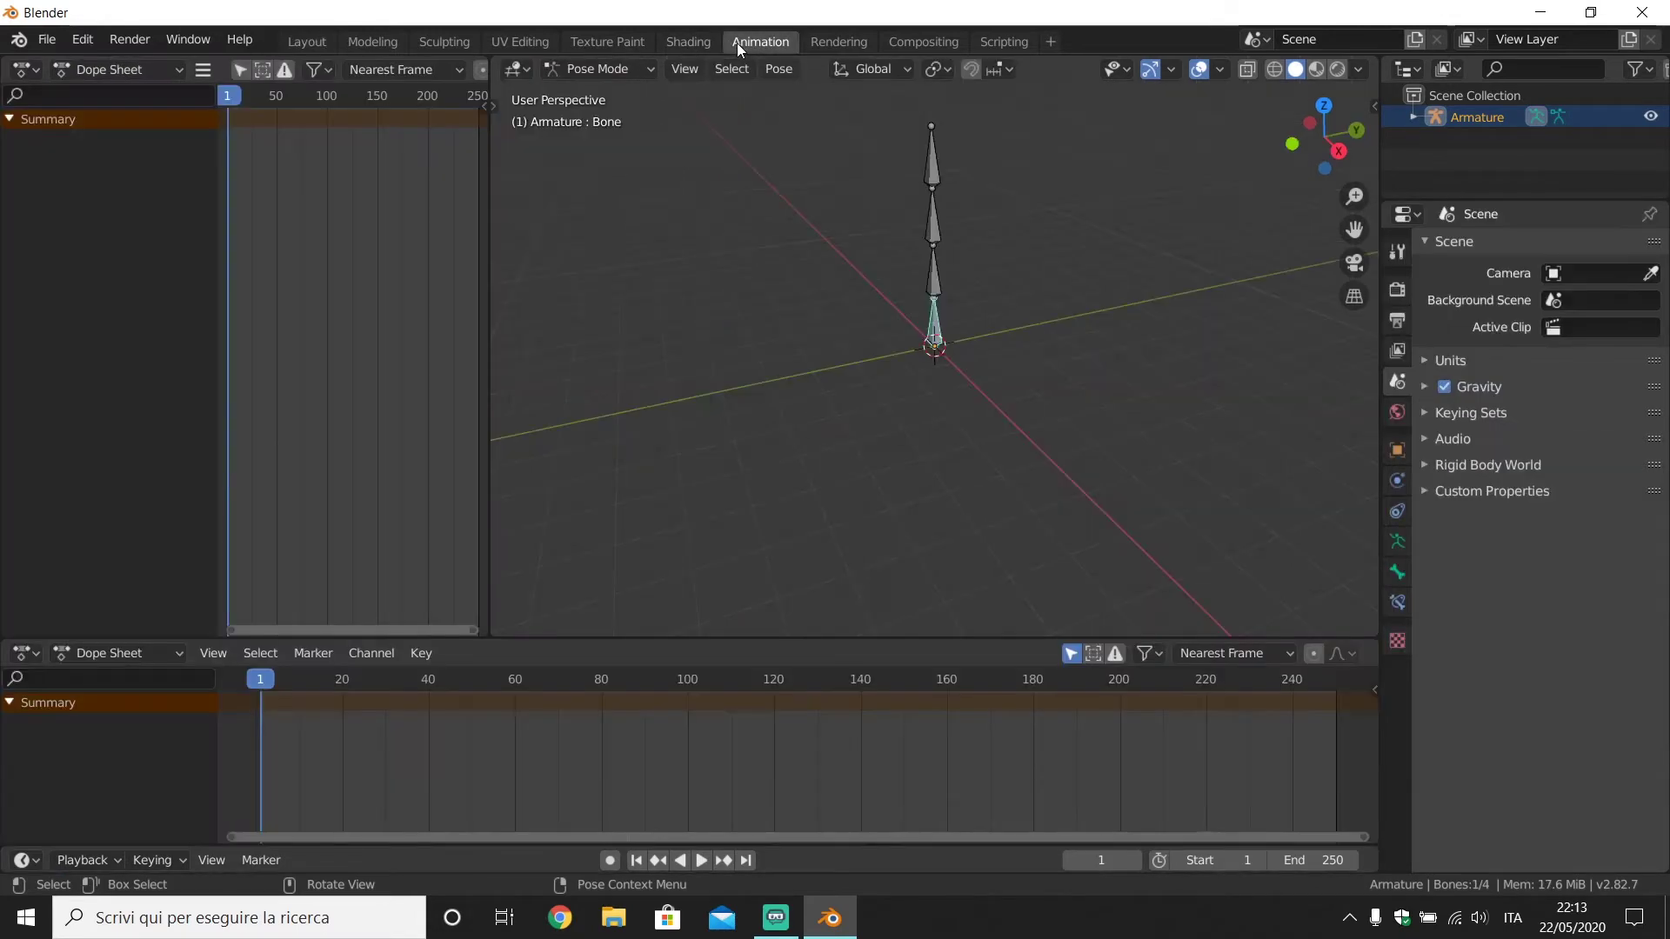
{"action": "left_click_drag", "start_coordinate": [719, 641], "coordinate": [729, 488]}
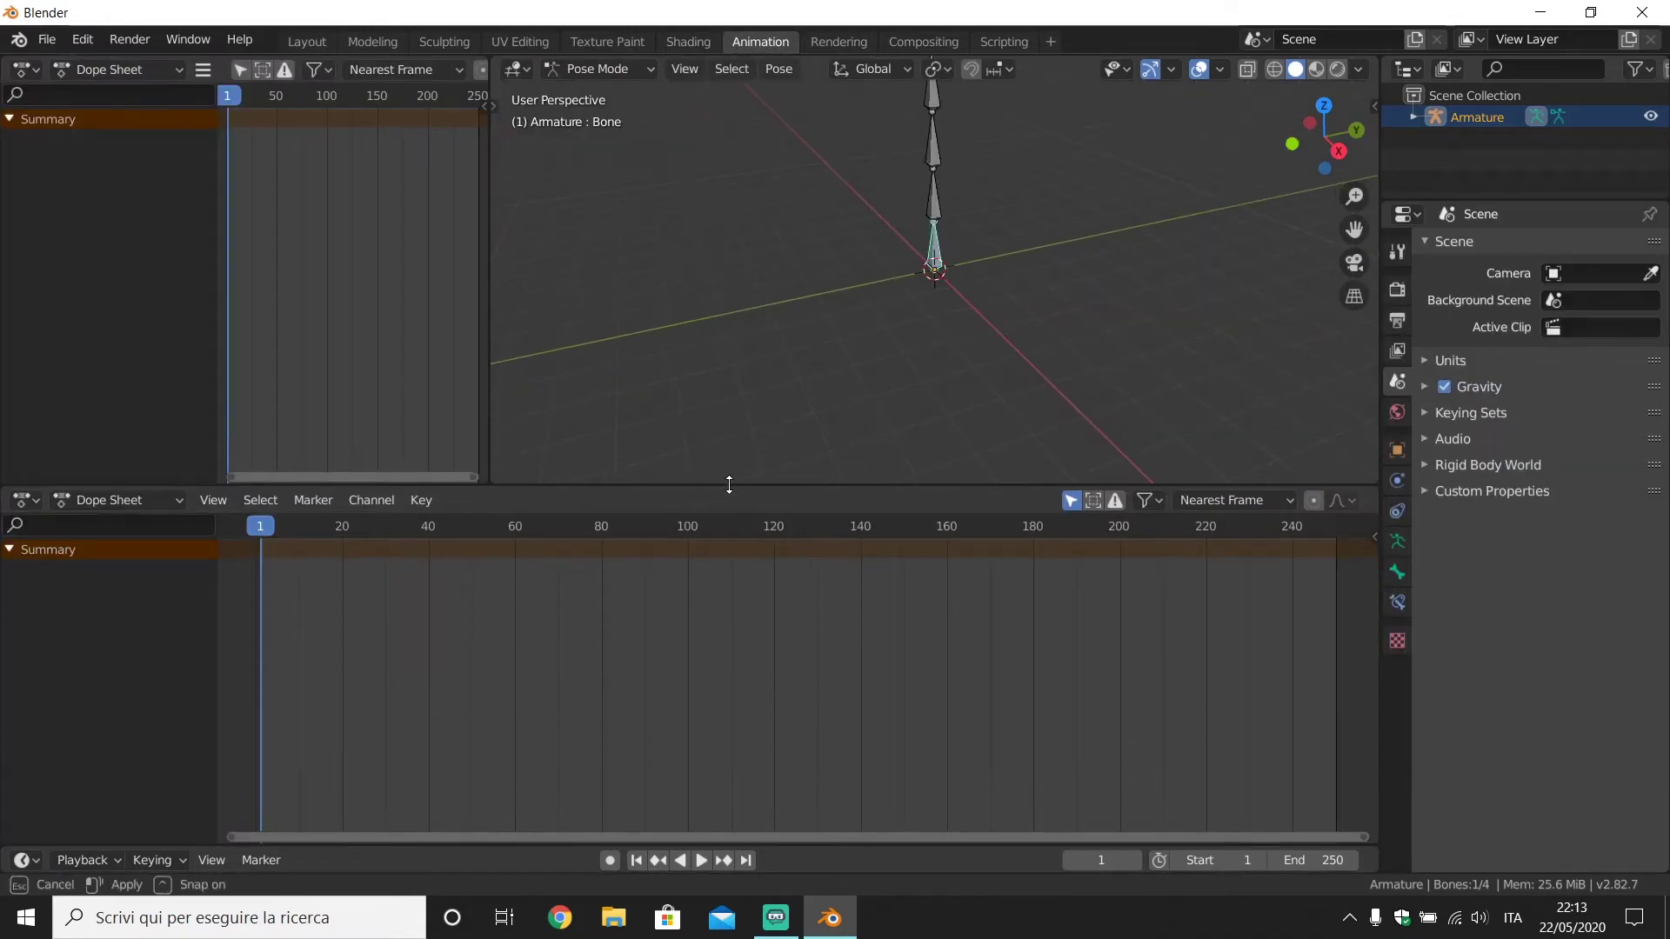
{"action": "left_click", "coordinate": [1337, 150]}
{"action": "middle_click_drag", "start_coordinate": [1018, 170], "coordinate": [1006, 271], "text": "shift"}
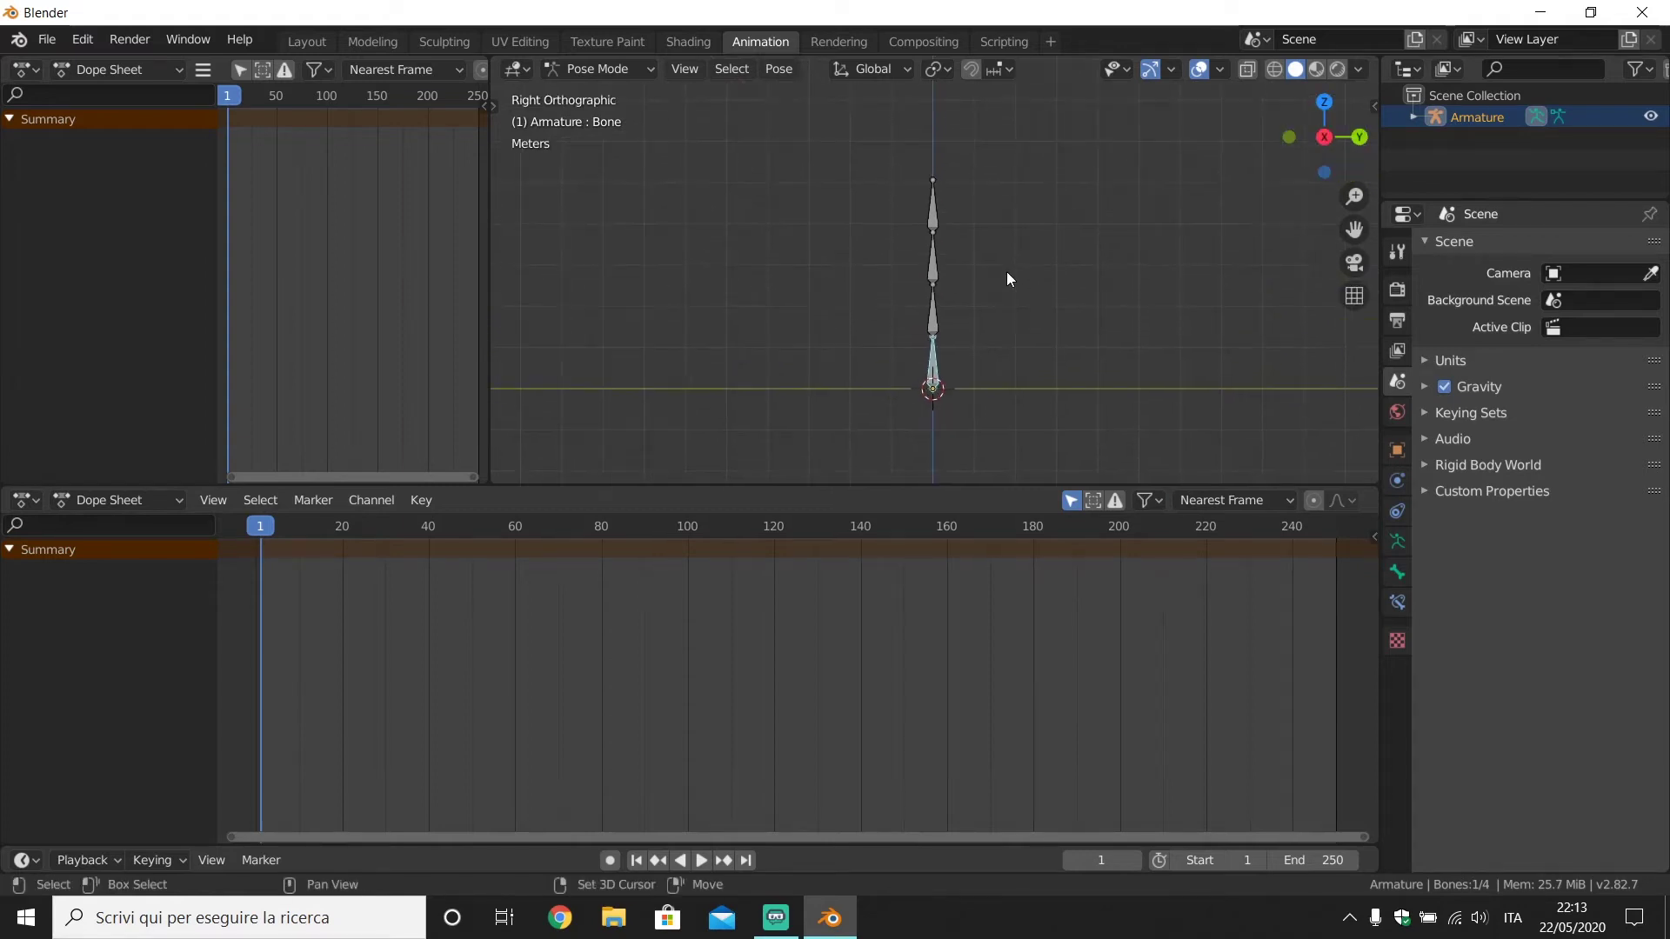
Step: Key location and rotation for all four bones at frame 1
{"action": "key", "text": "a"}
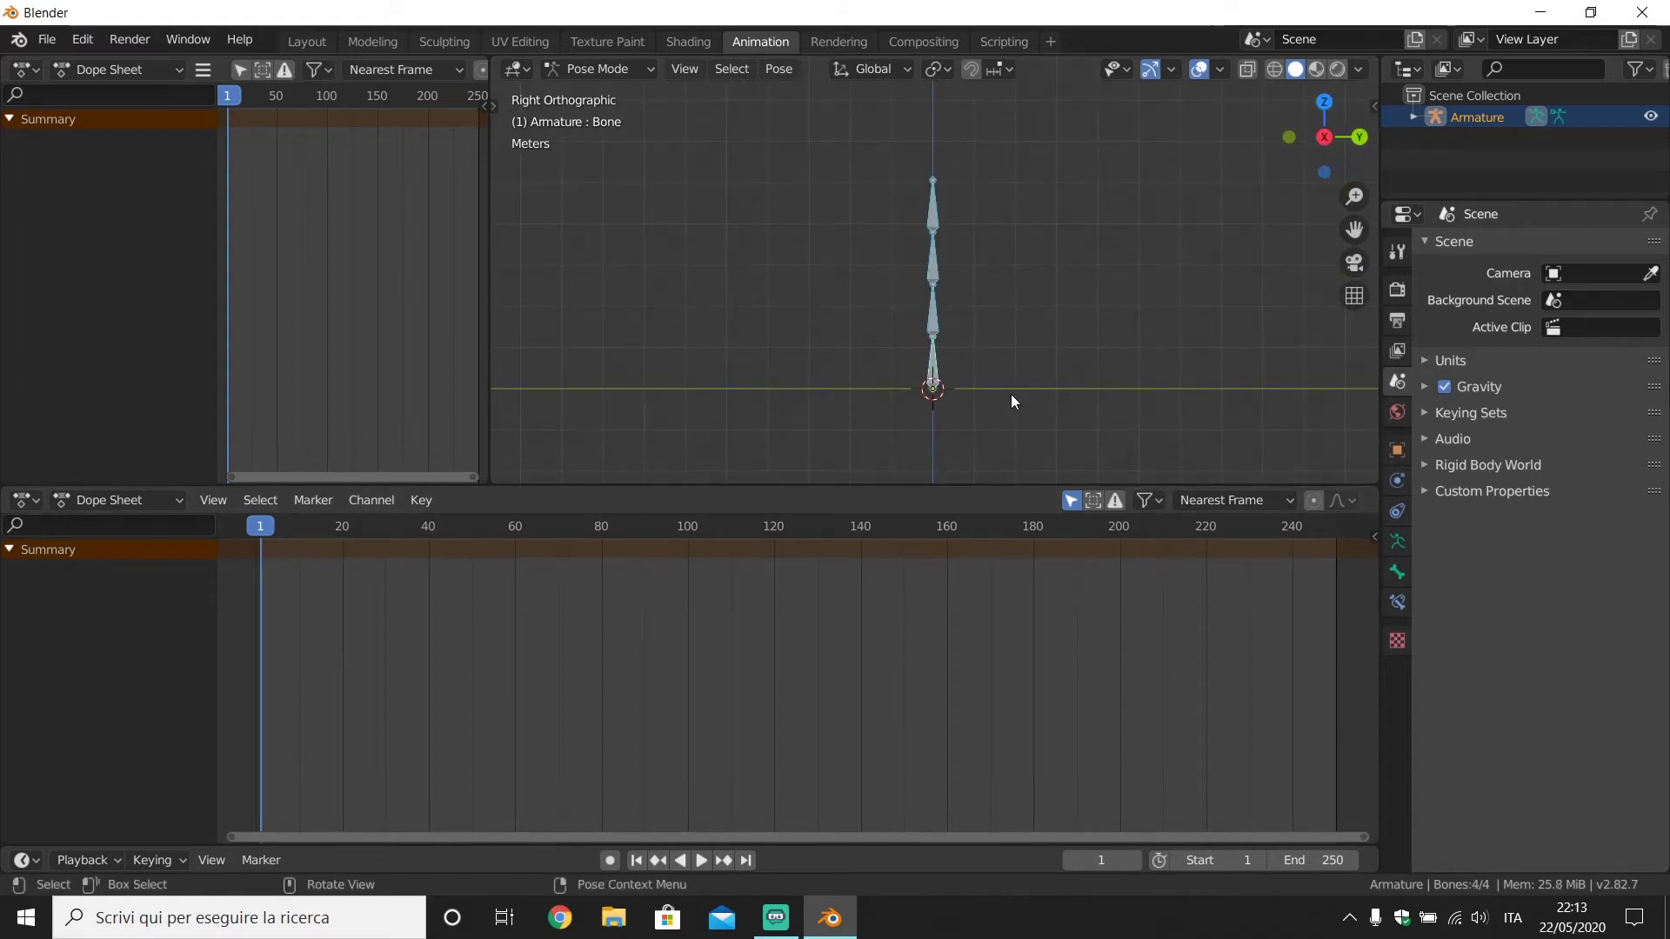
{"action": "key", "text": "i"}
{"action": "left_click", "coordinate": [998, 465]}
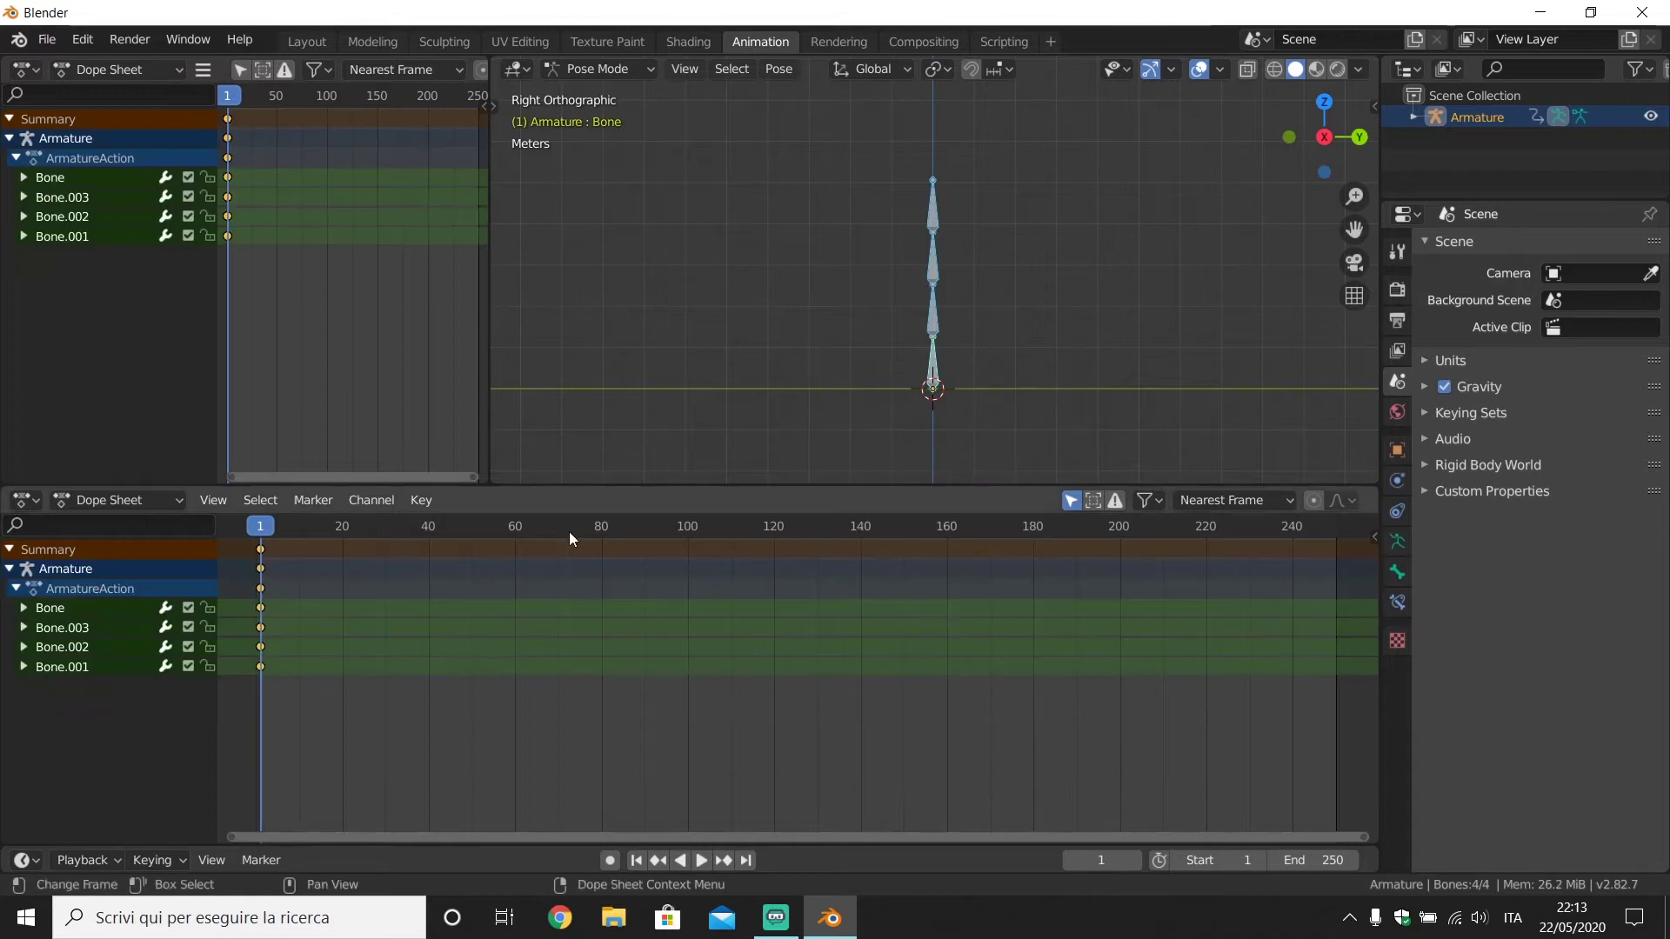
Step: Rotate the lowest bone to tilt the chain upper left, then move to frame 40
{"action": "left_click", "coordinate": [939, 358]}
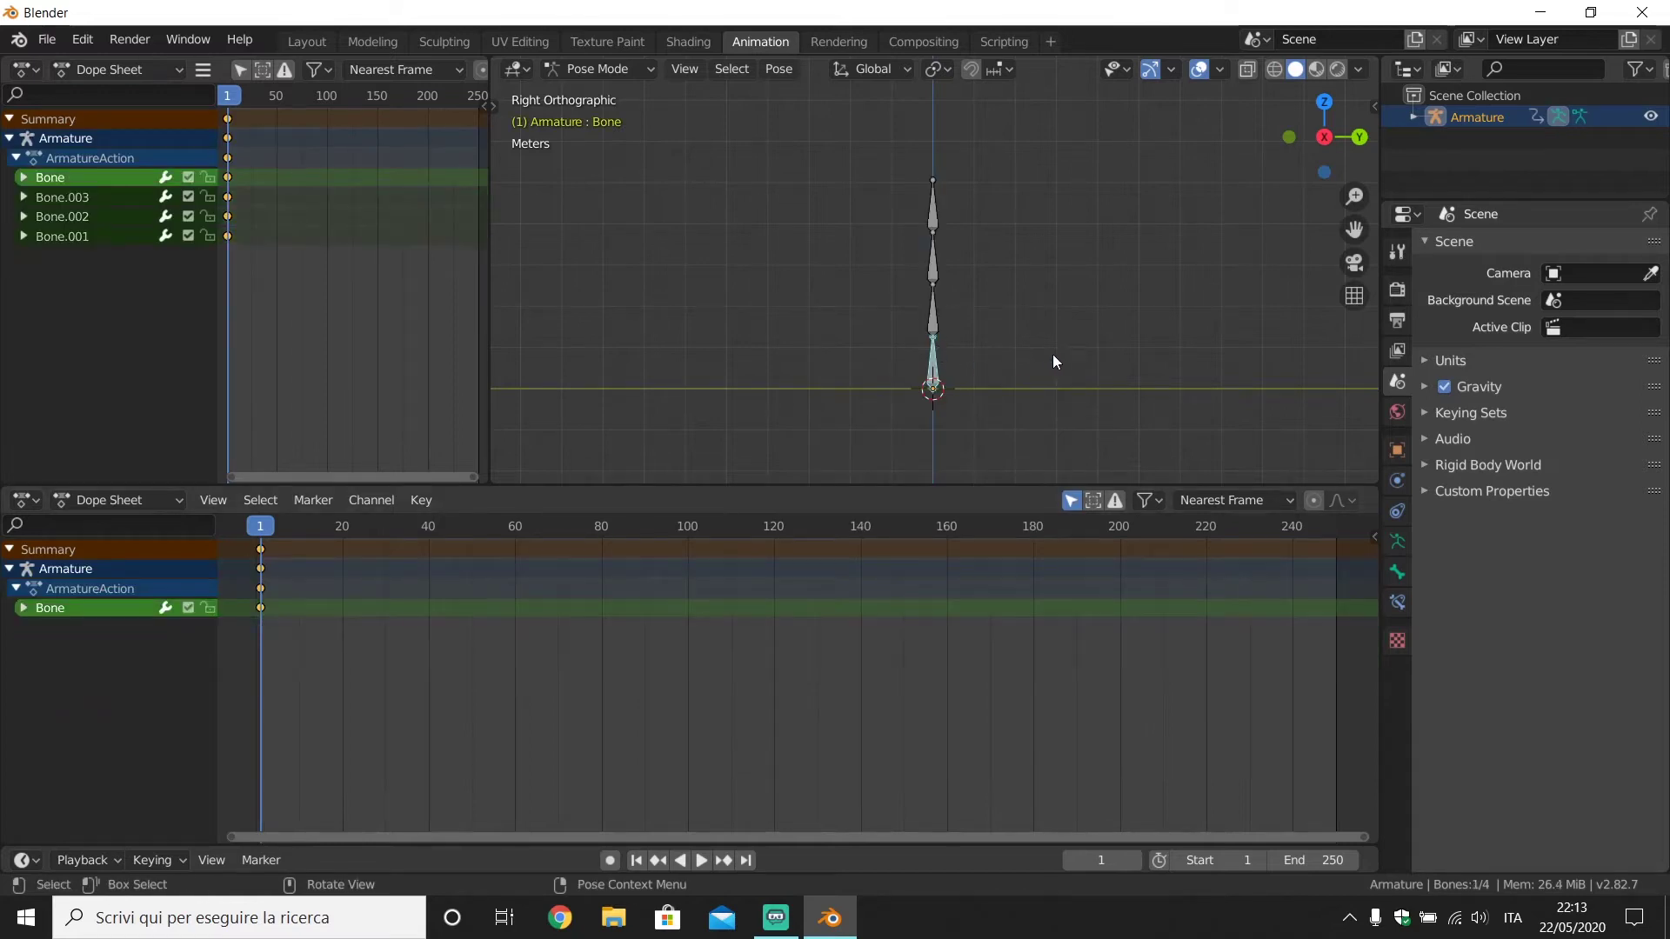
{"action": "key", "text": "r"}
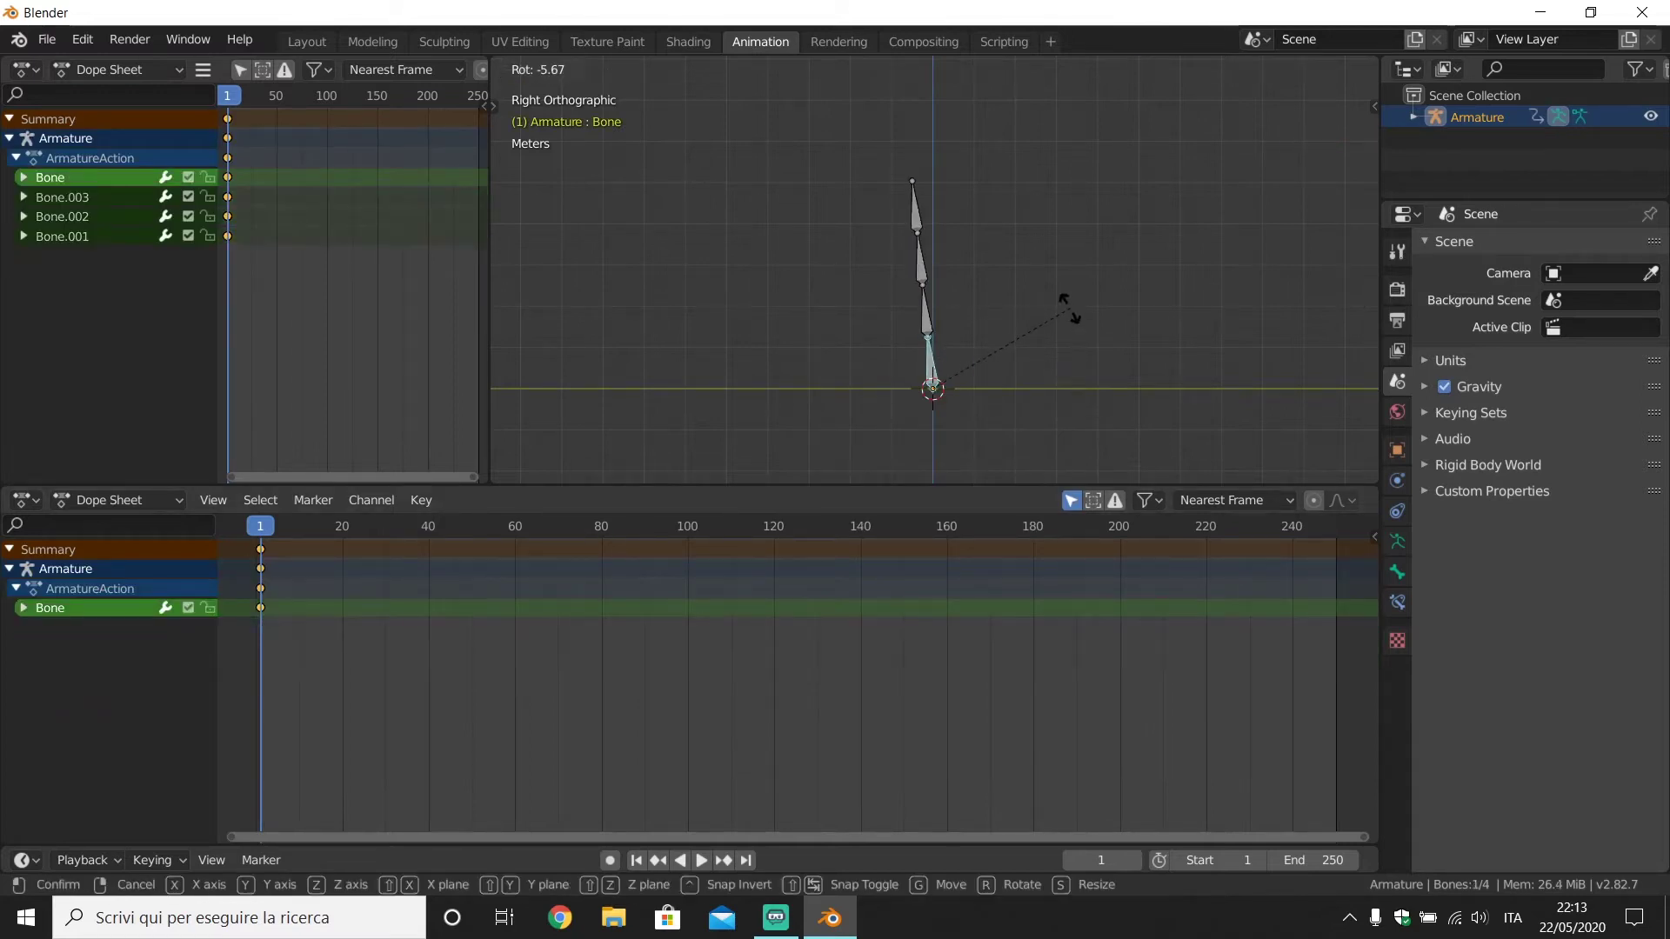
{"action": "left_click", "coordinate": [954, 296]}
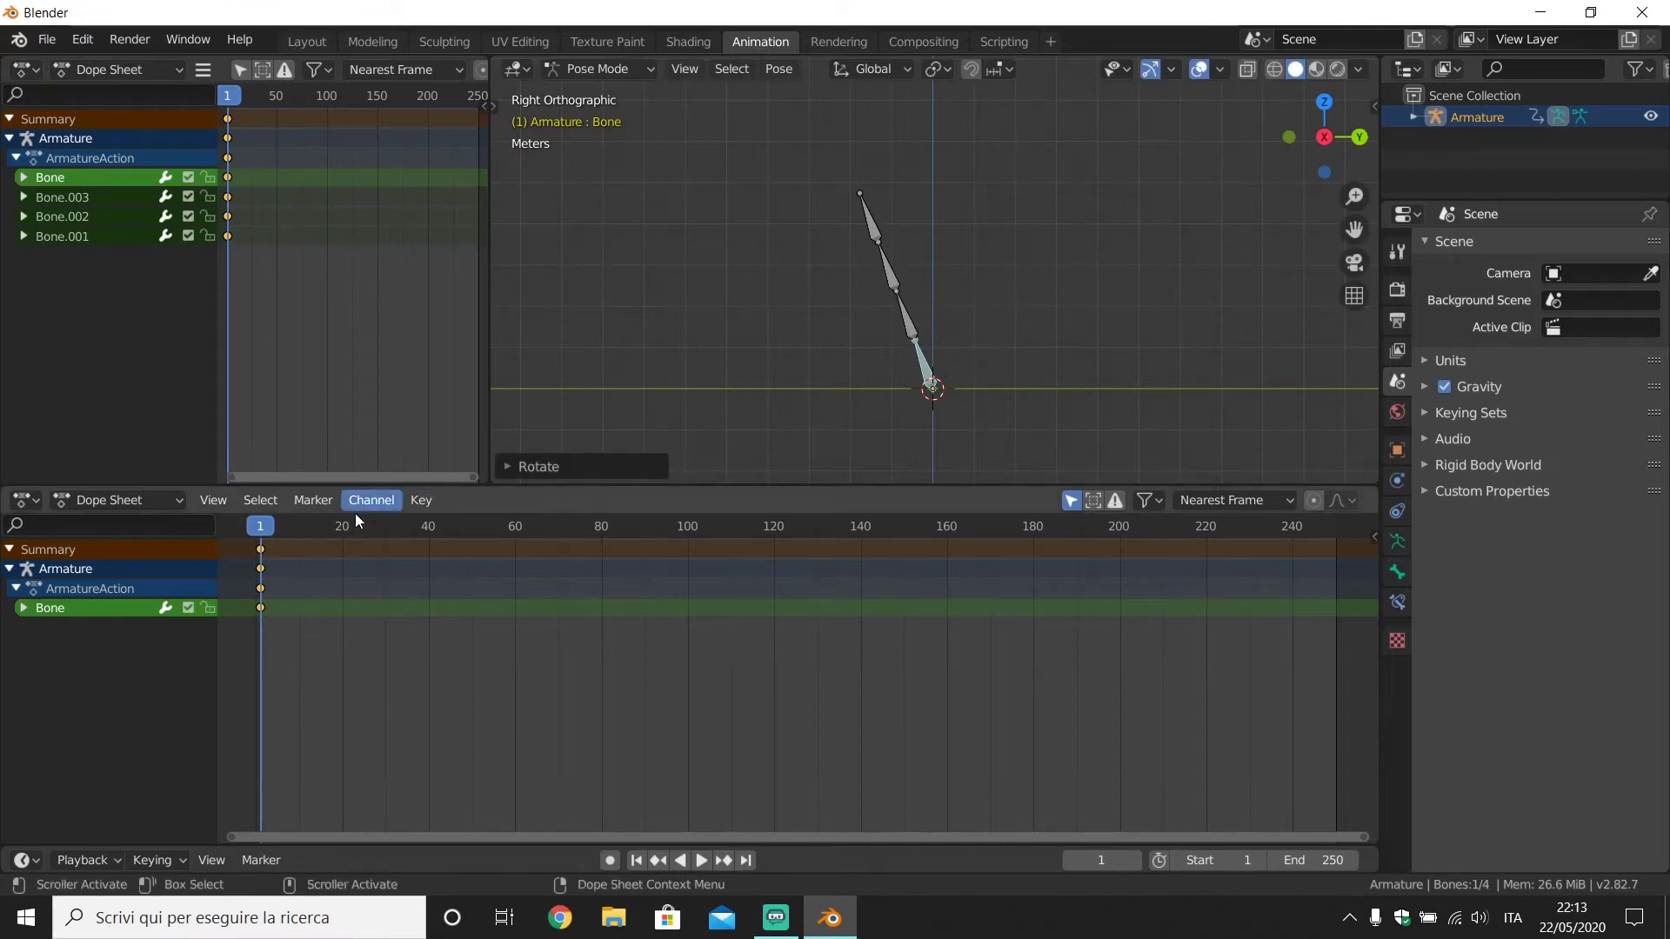
{"action": "left_click_drag", "start_coordinate": [263, 526], "coordinate": [431, 536]}
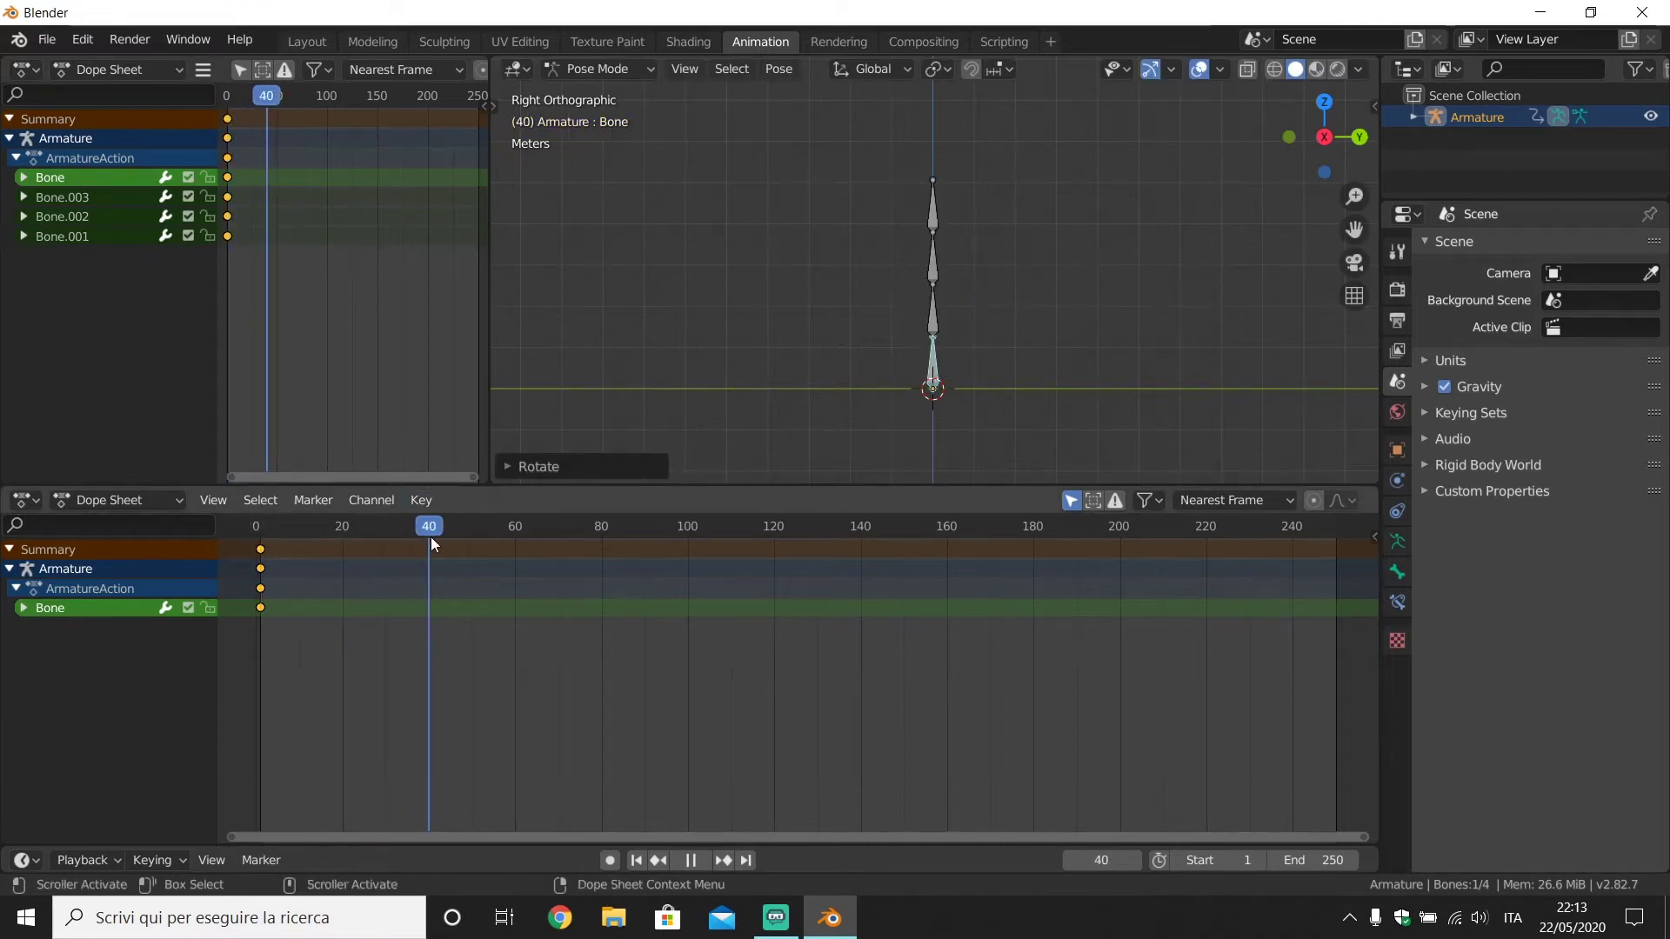
Step: Rotate the lowest bone, Bone.003 and Bone.002 to start bending the chain
{"action": "key", "text": "r"}
{"action": "left_click", "coordinate": [940, 305]}
{"action": "key", "text": "bracketright"}
{"action": "key", "text": "r"}
{"action": "left_click", "coordinate": [912, 294]}
{"action": "key", "text": "bracketright"}
{"action": "key", "text": "r"}
{"action": "left_click", "coordinate": [912, 244]}
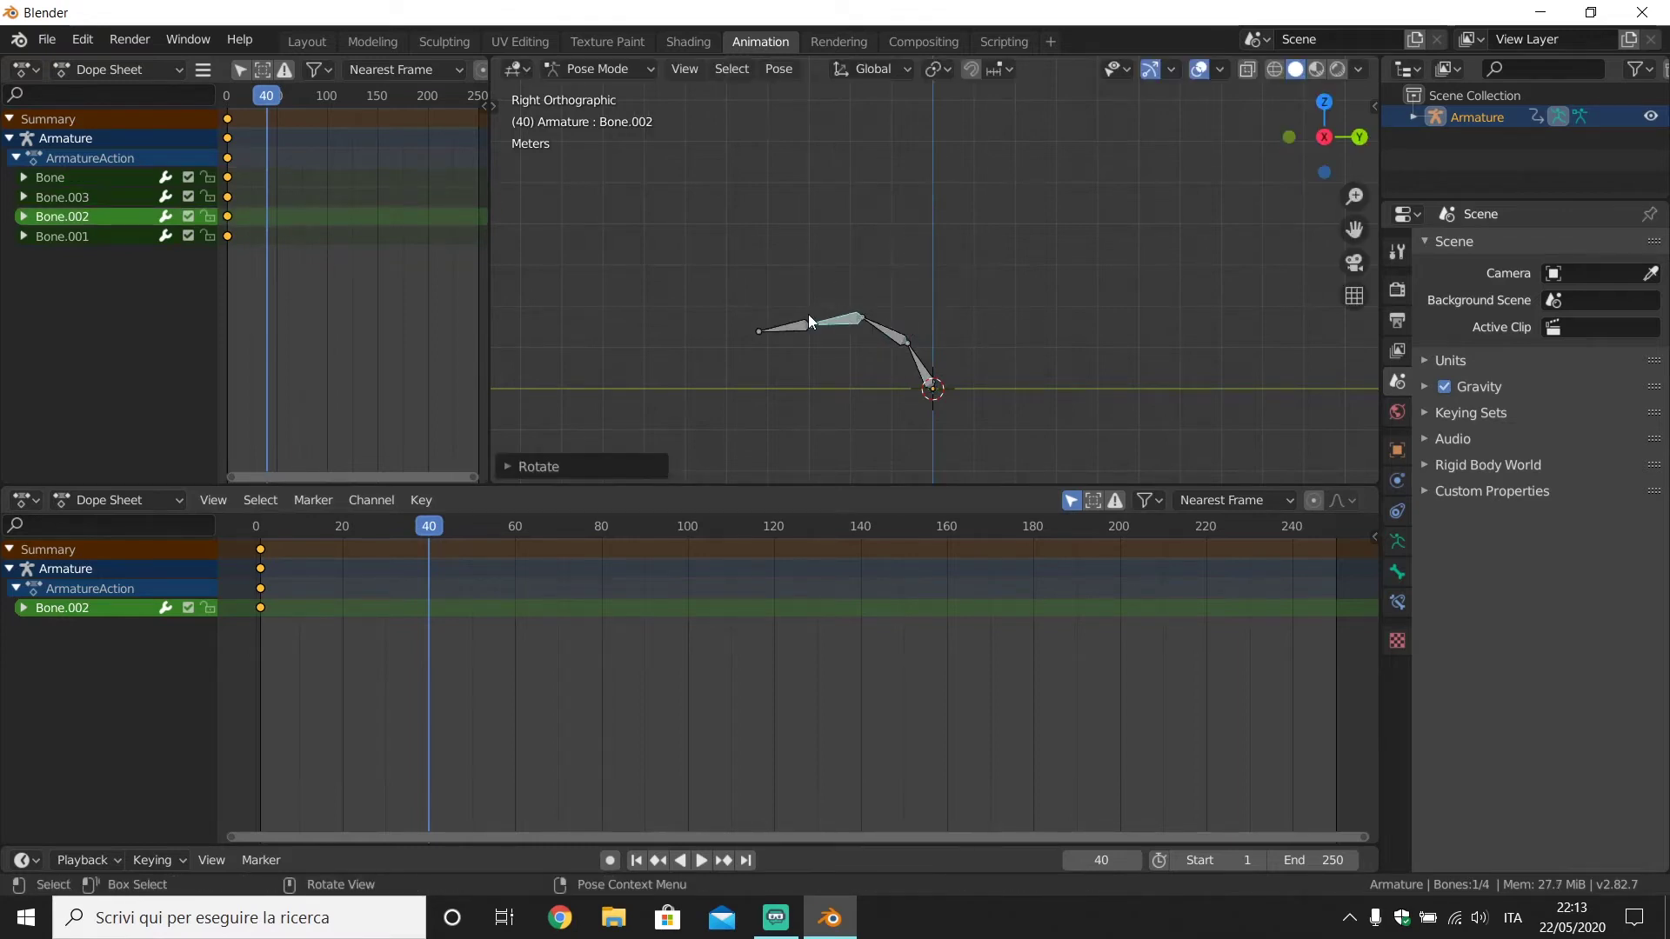
Step: Rotate Bone.001 and readjust the lowest bone to complete the arch
{"action": "key", "text": "bracketright"}
{"action": "key", "text": "r"}
{"action": "left_click", "coordinate": [934, 255]}
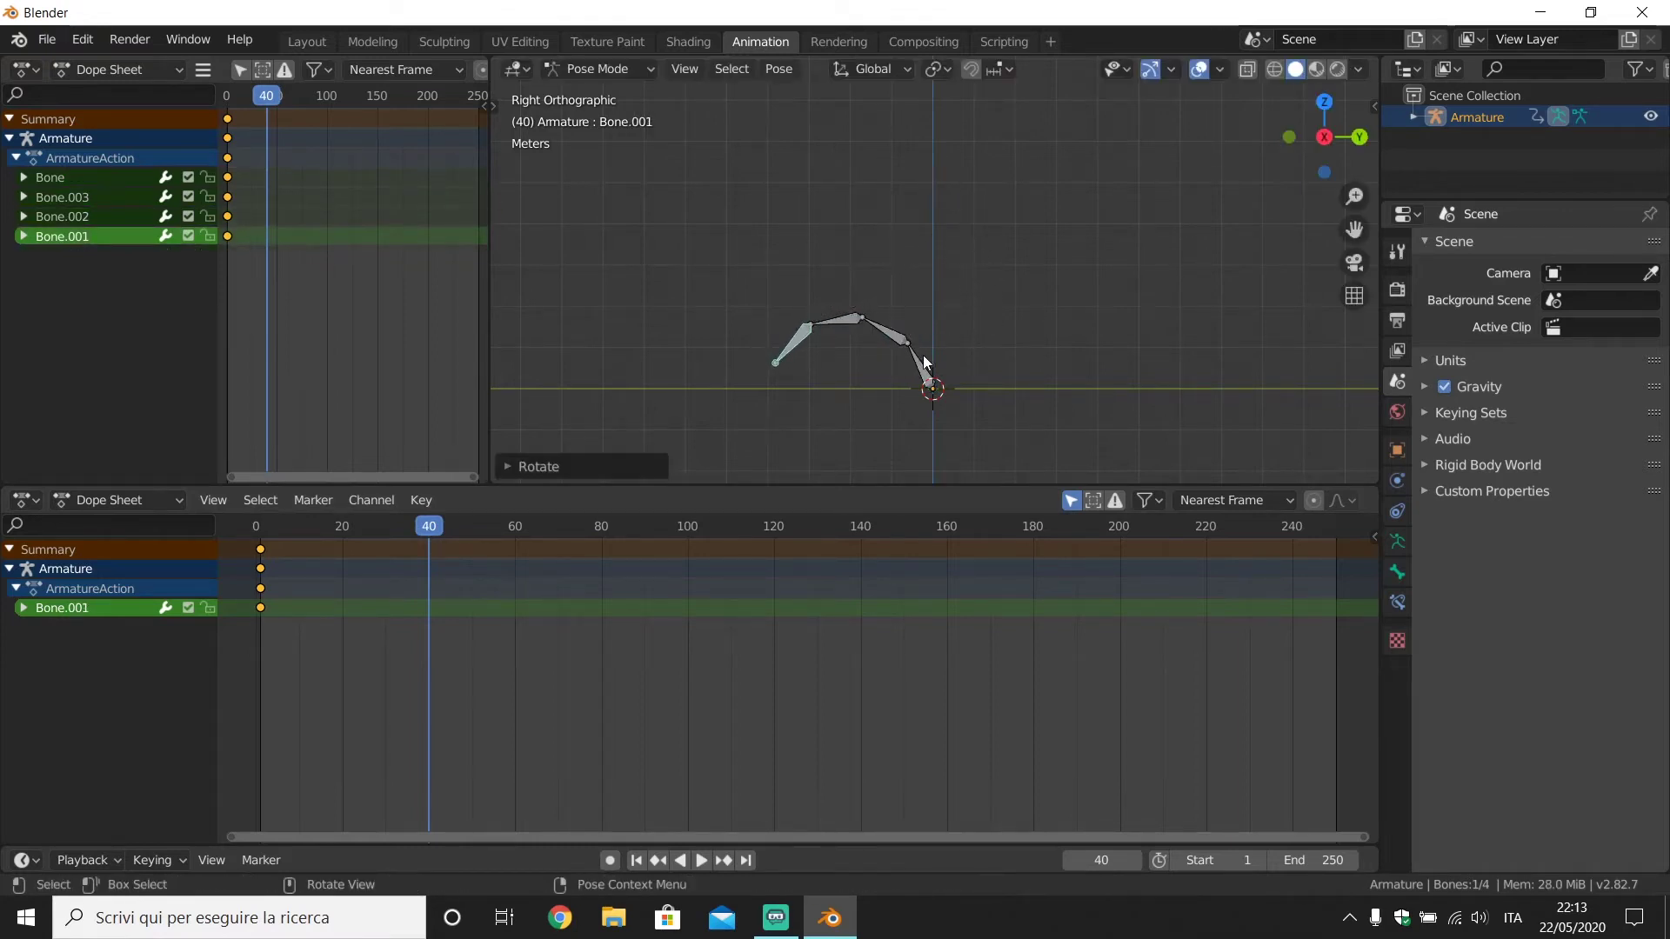
{"action": "key", "text": "bracketright"}
{"action": "key", "text": "r"}
{"action": "left_click", "coordinate": [1053, 342]}
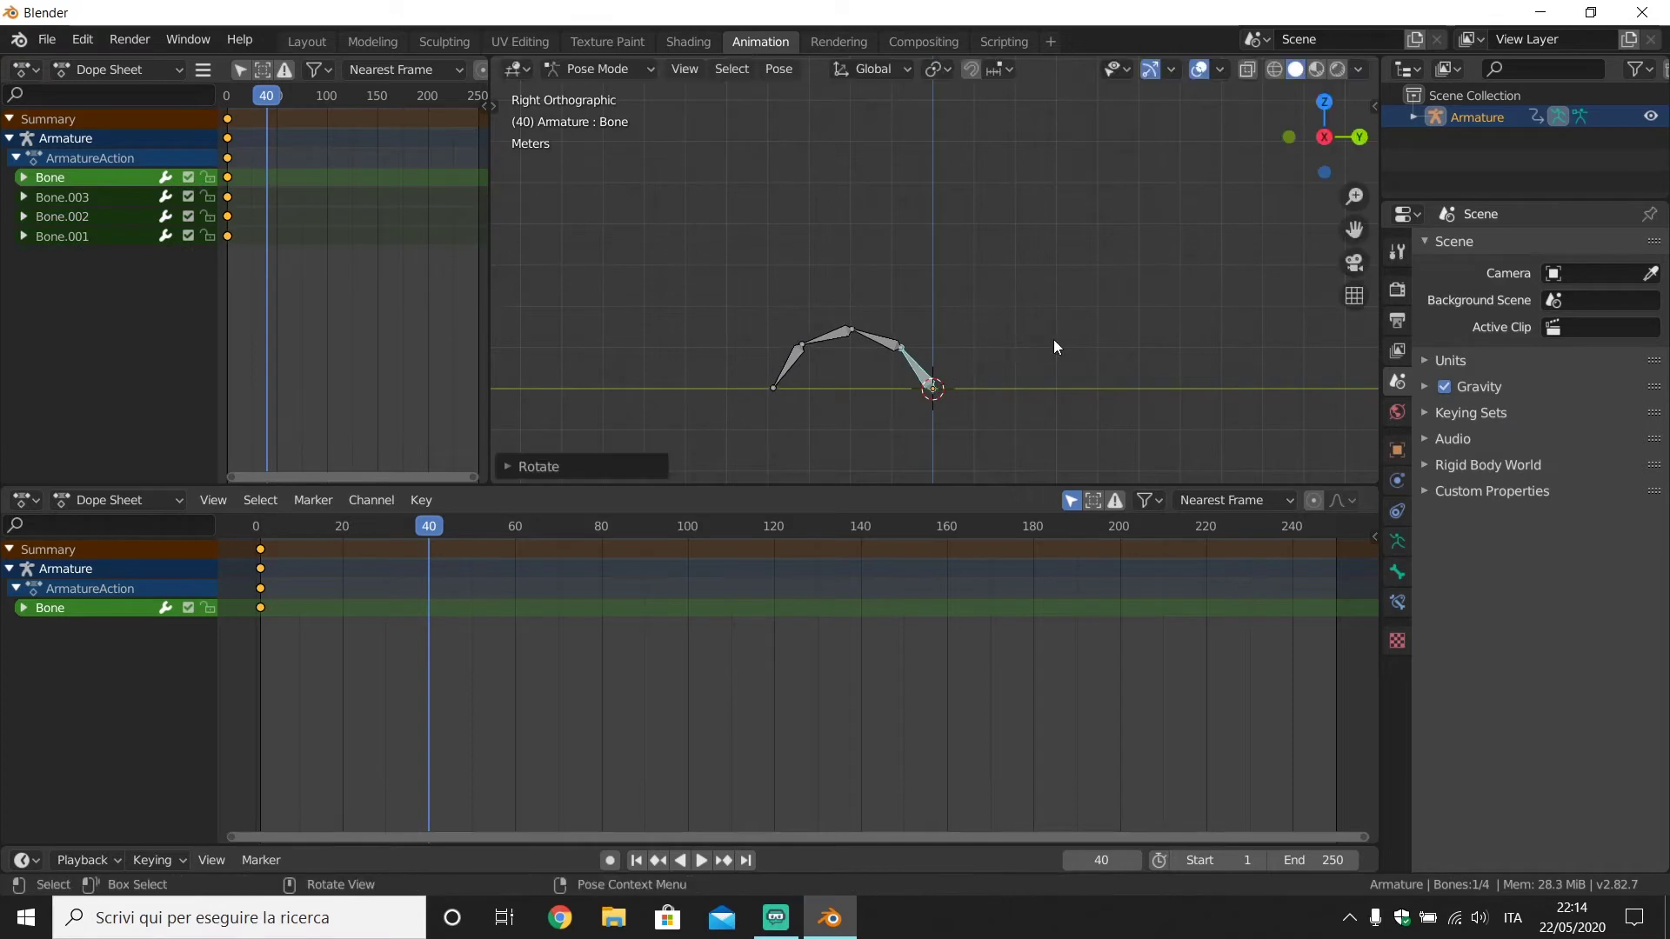
Step: Key location and rotation for all bones at frame 40 and set the end frame to 40
{"action": "key", "text": "a"}
{"action": "key", "text": "i"}
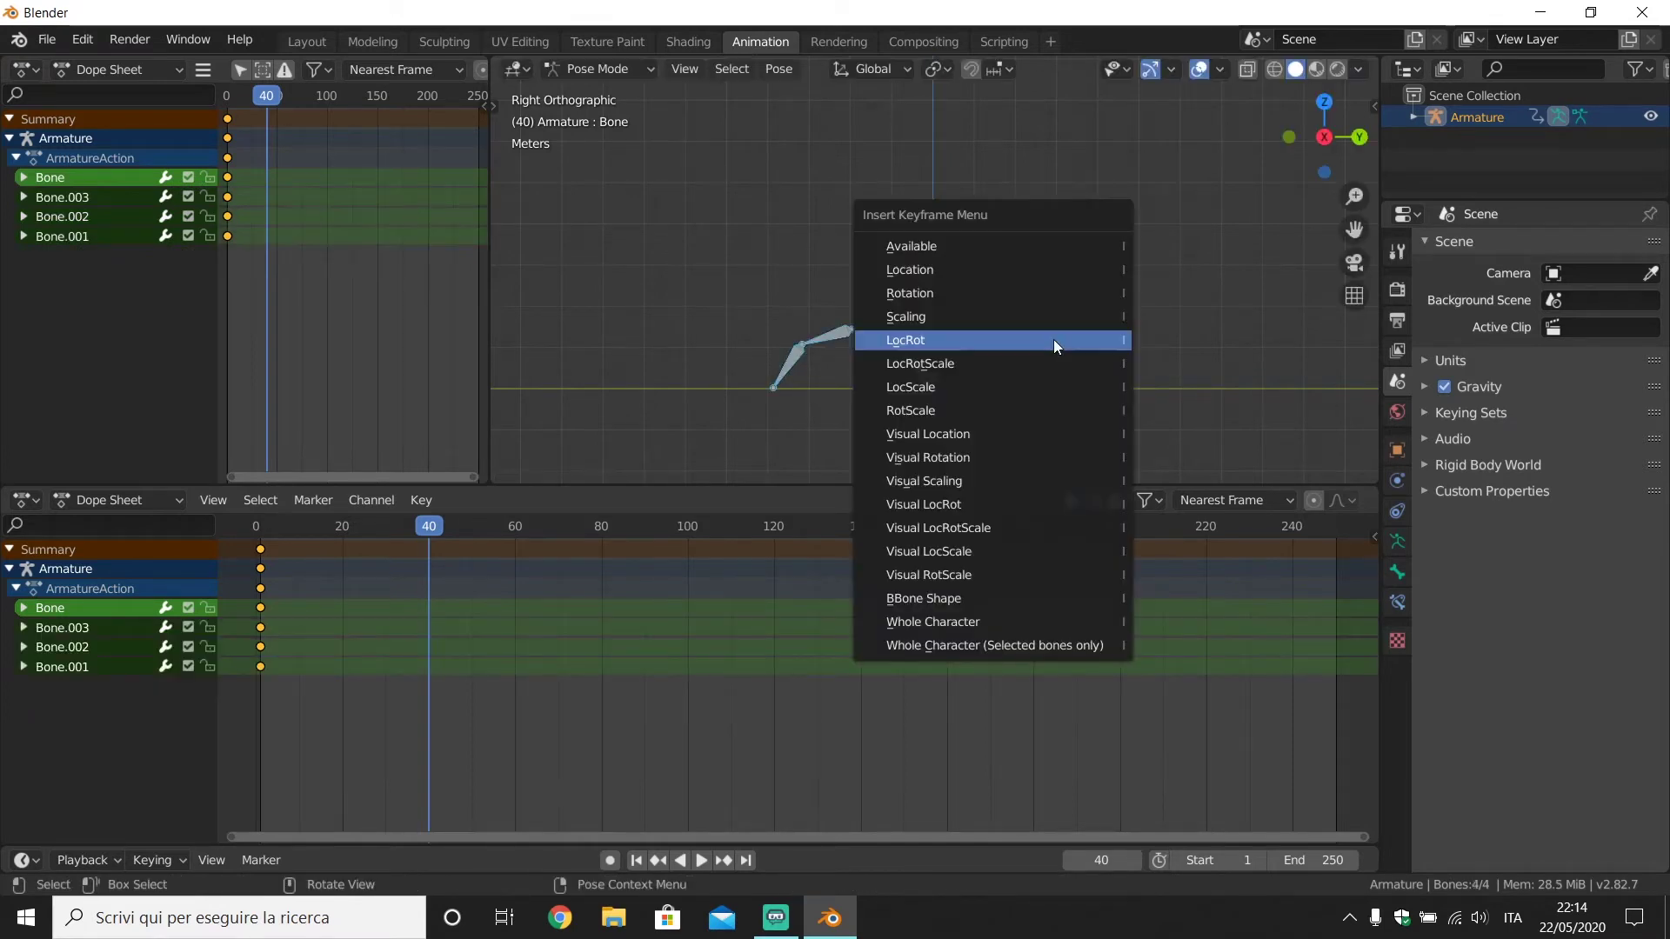
{"action": "left_click", "coordinate": [1053, 339]}
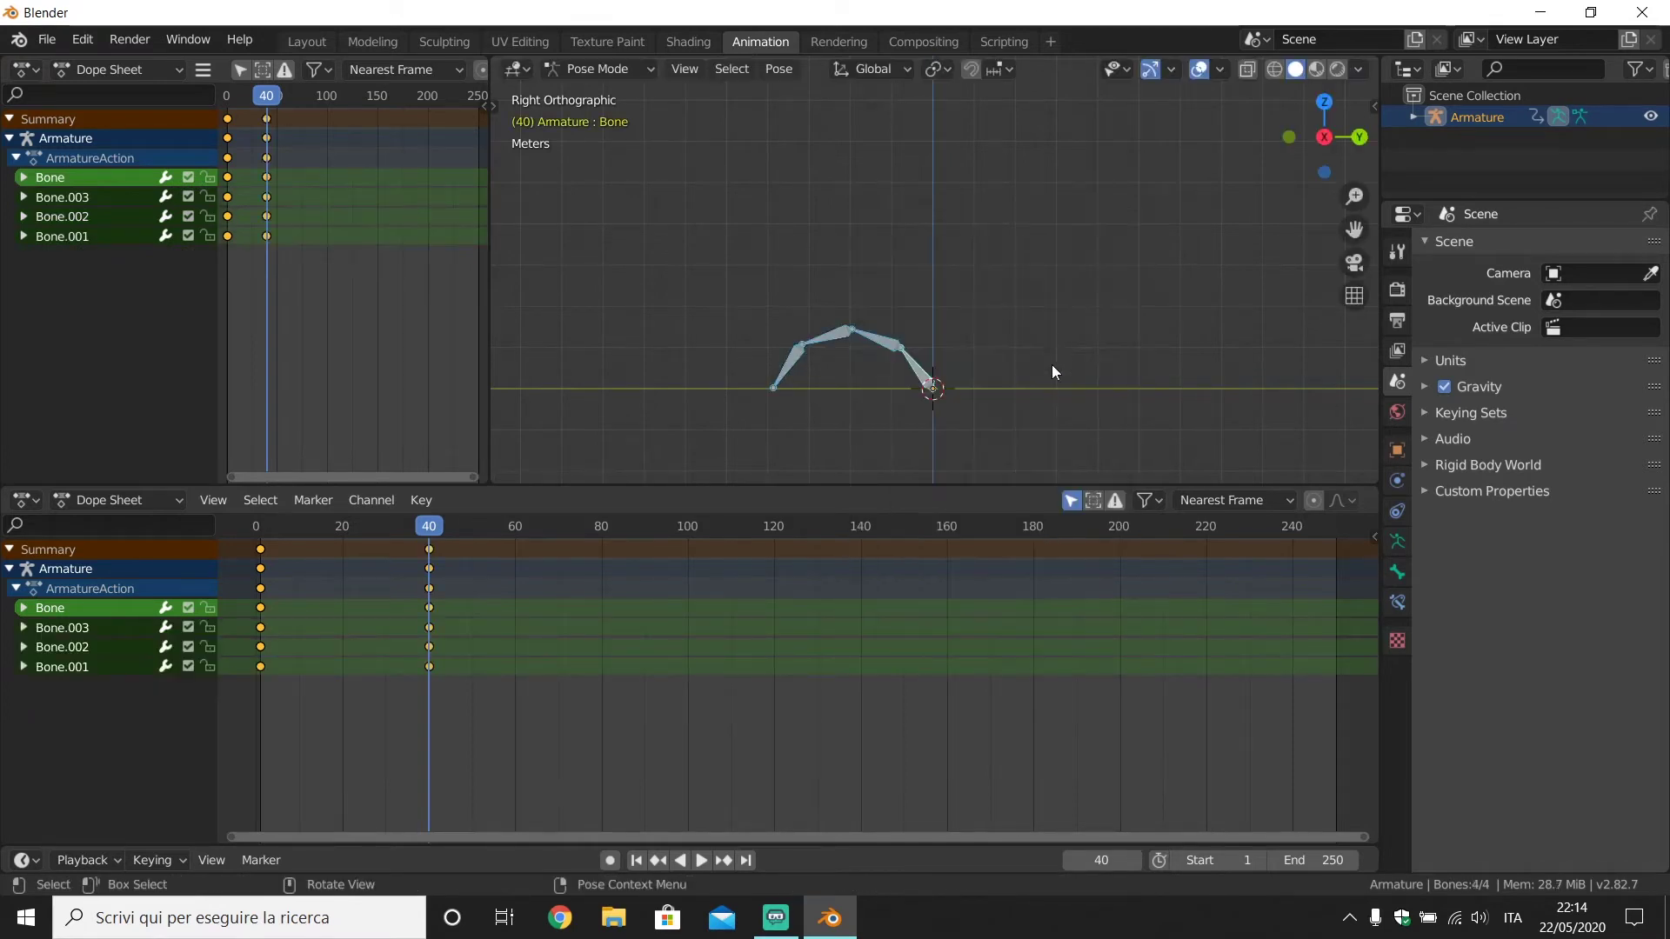
{"action": "left_click", "coordinate": [1317, 852]}
{"action": "type", "text": "40"}
{"action": "key", "text": "Return"}
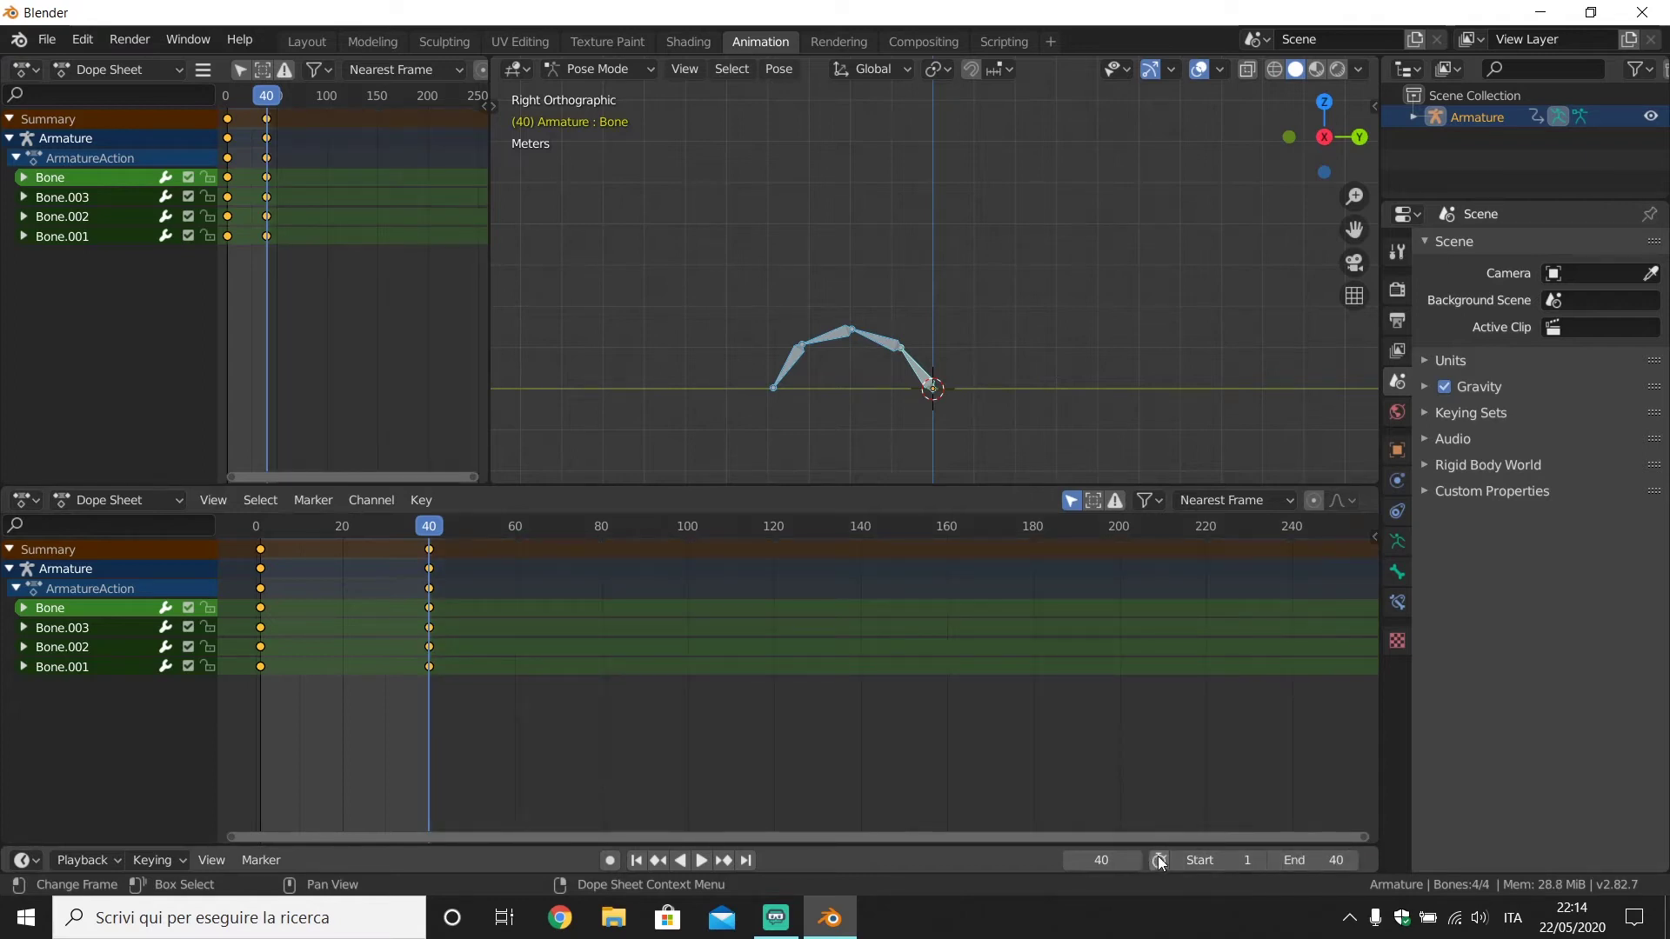
Step: Fit the dope sheet to frames 0–40 and preview the animation playback
{"action": "key", "text": "Home"}
{"action": "key", "text": "space"}
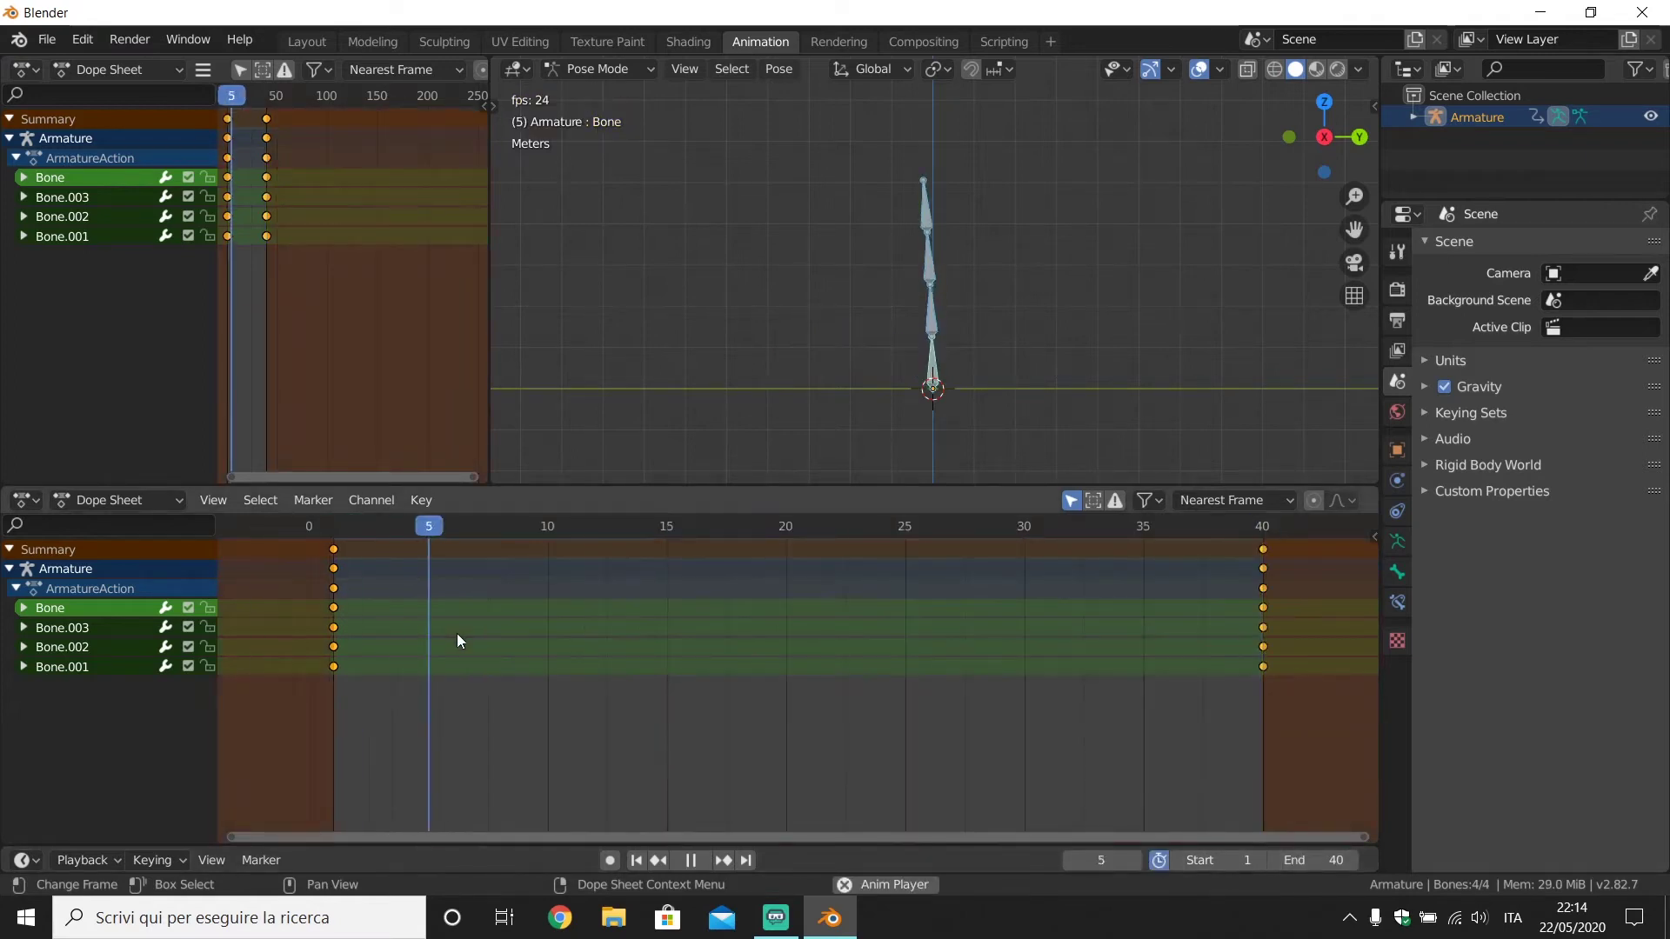
{"action": "key", "text": "space"}
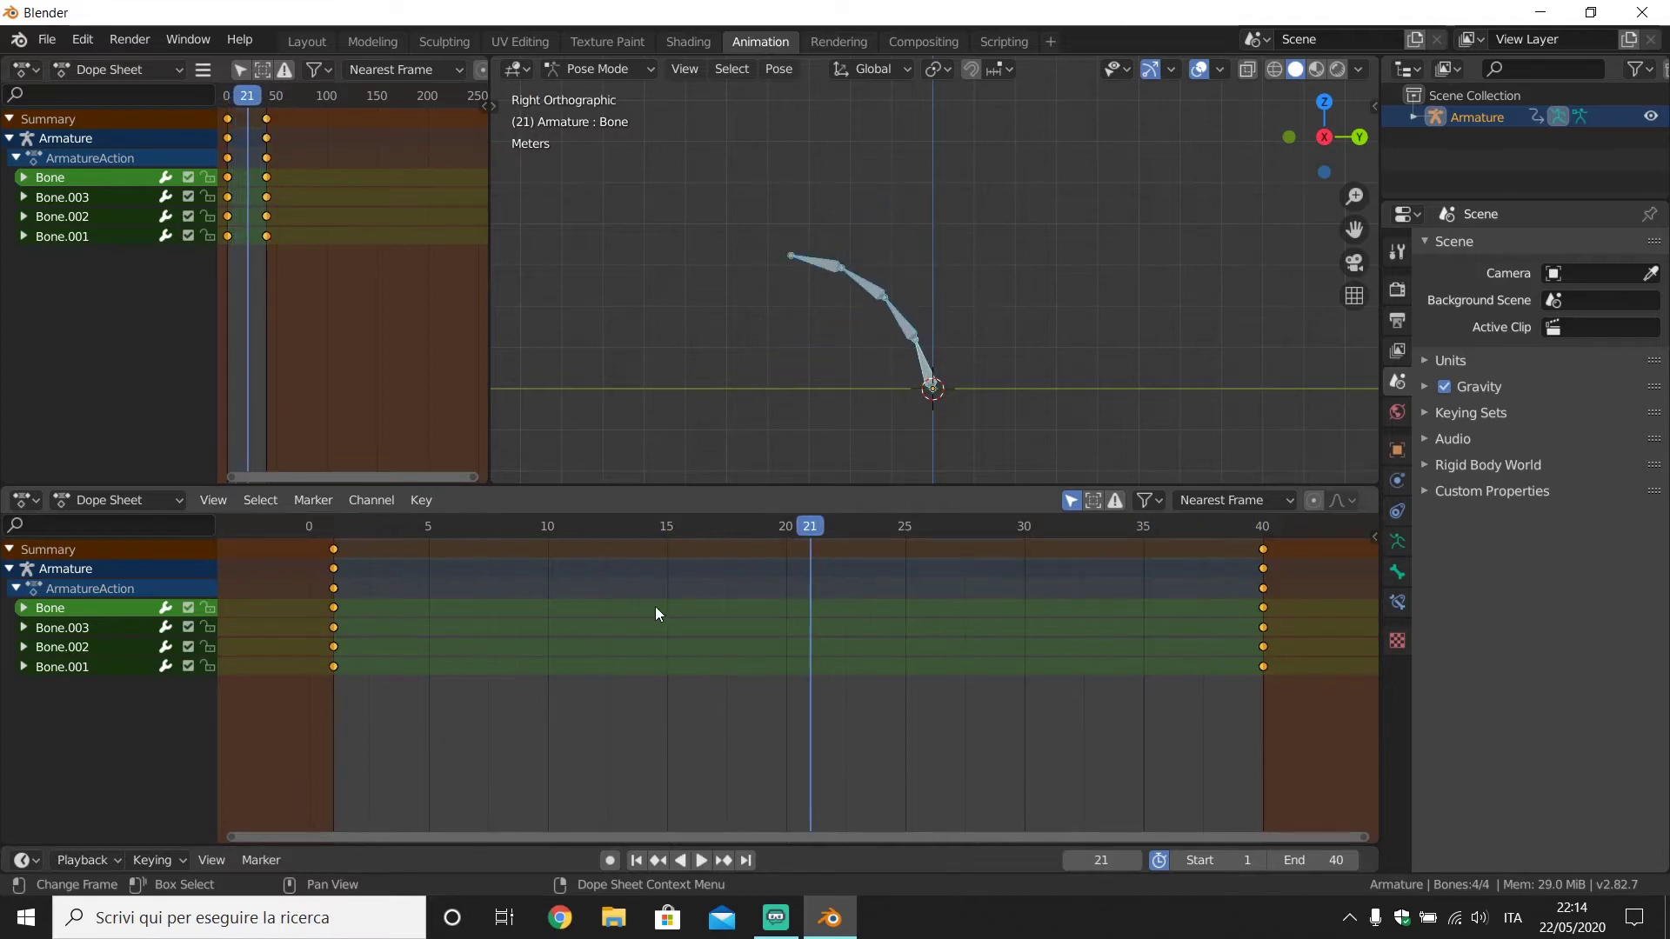
{"action": "key", "text": "space"}
{"action": "left_click_drag", "start_coordinate": [794, 529], "coordinate": [1146, 548]}
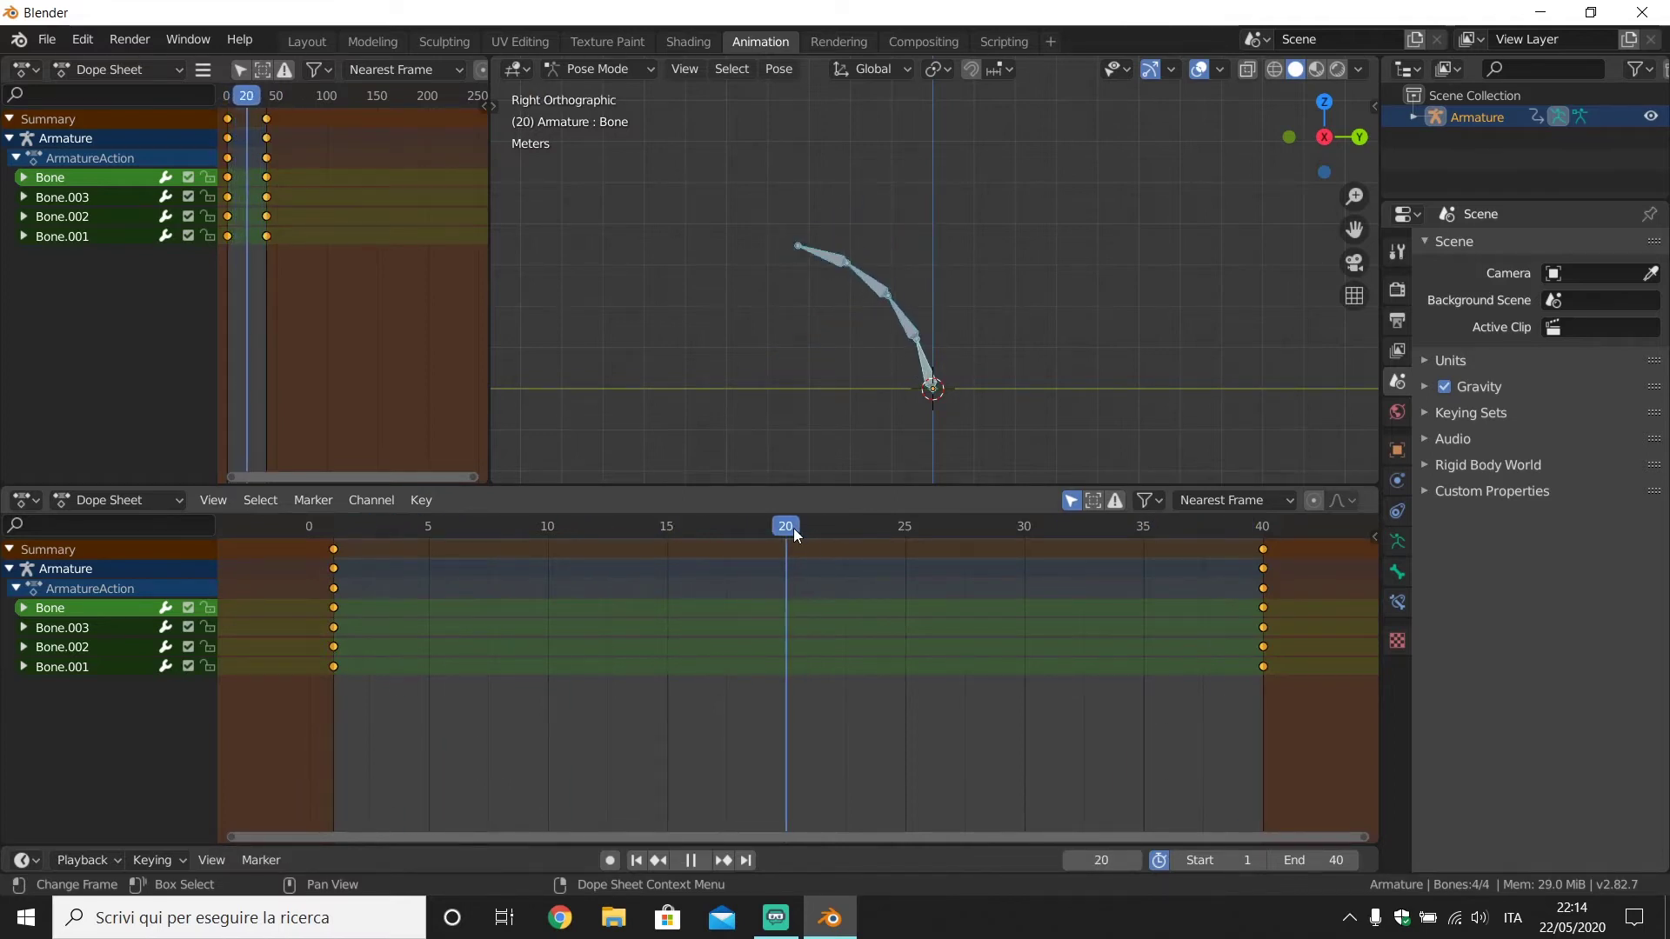
{"action": "key", "text": "space"}
Step: Move the frame-40 keyframes to frame 20 and scrub to check the new timing
{"action": "left_click_drag", "start_coordinate": [1277, 681], "coordinate": [1242, 536]}
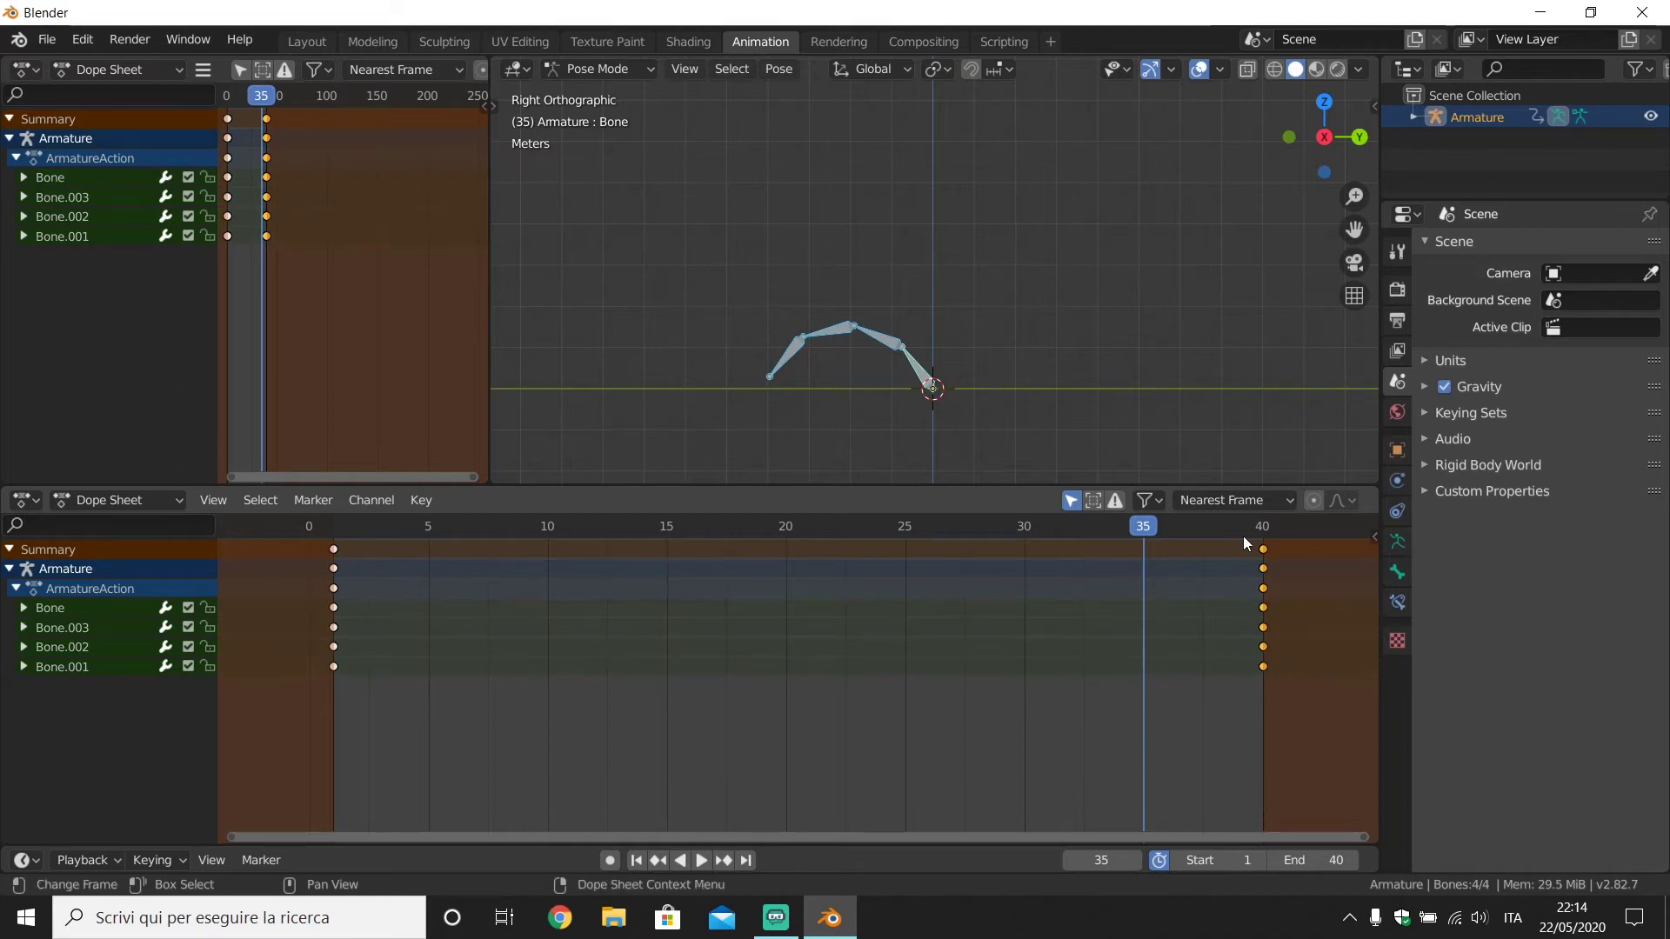
{"action": "key", "text": "g"}
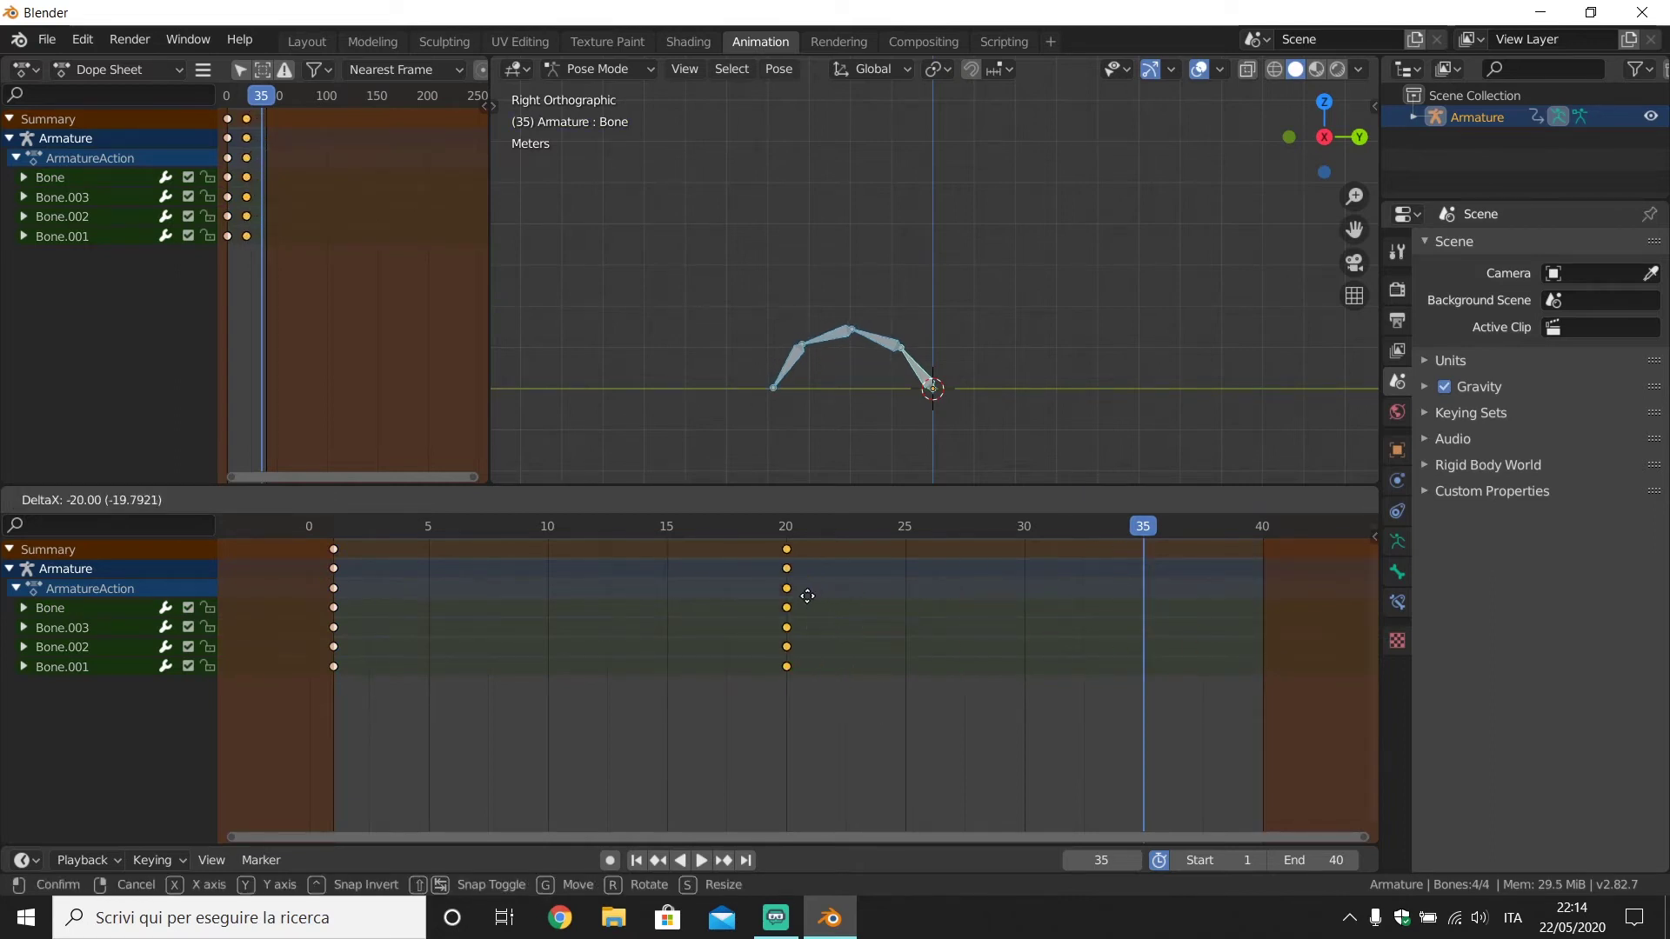
{"action": "left_click", "coordinate": [807, 596]}
{"action": "mouse_move", "coordinate": [1148, 526]}
{"action": "left_mouse_down"}
{"action": "mouse_move", "coordinate": [1255, 530]}
{"action": "mouse_move", "coordinate": [828, 557]}
{"action": "mouse_move", "coordinate": [324, 557]}
{"action": "mouse_move", "coordinate": [789, 592]}
{"action": "mouse_move", "coordinate": [1040, 586]}
{"action": "mouse_move", "coordinate": [1027, 584]}
{"action": "left_mouse_up"}
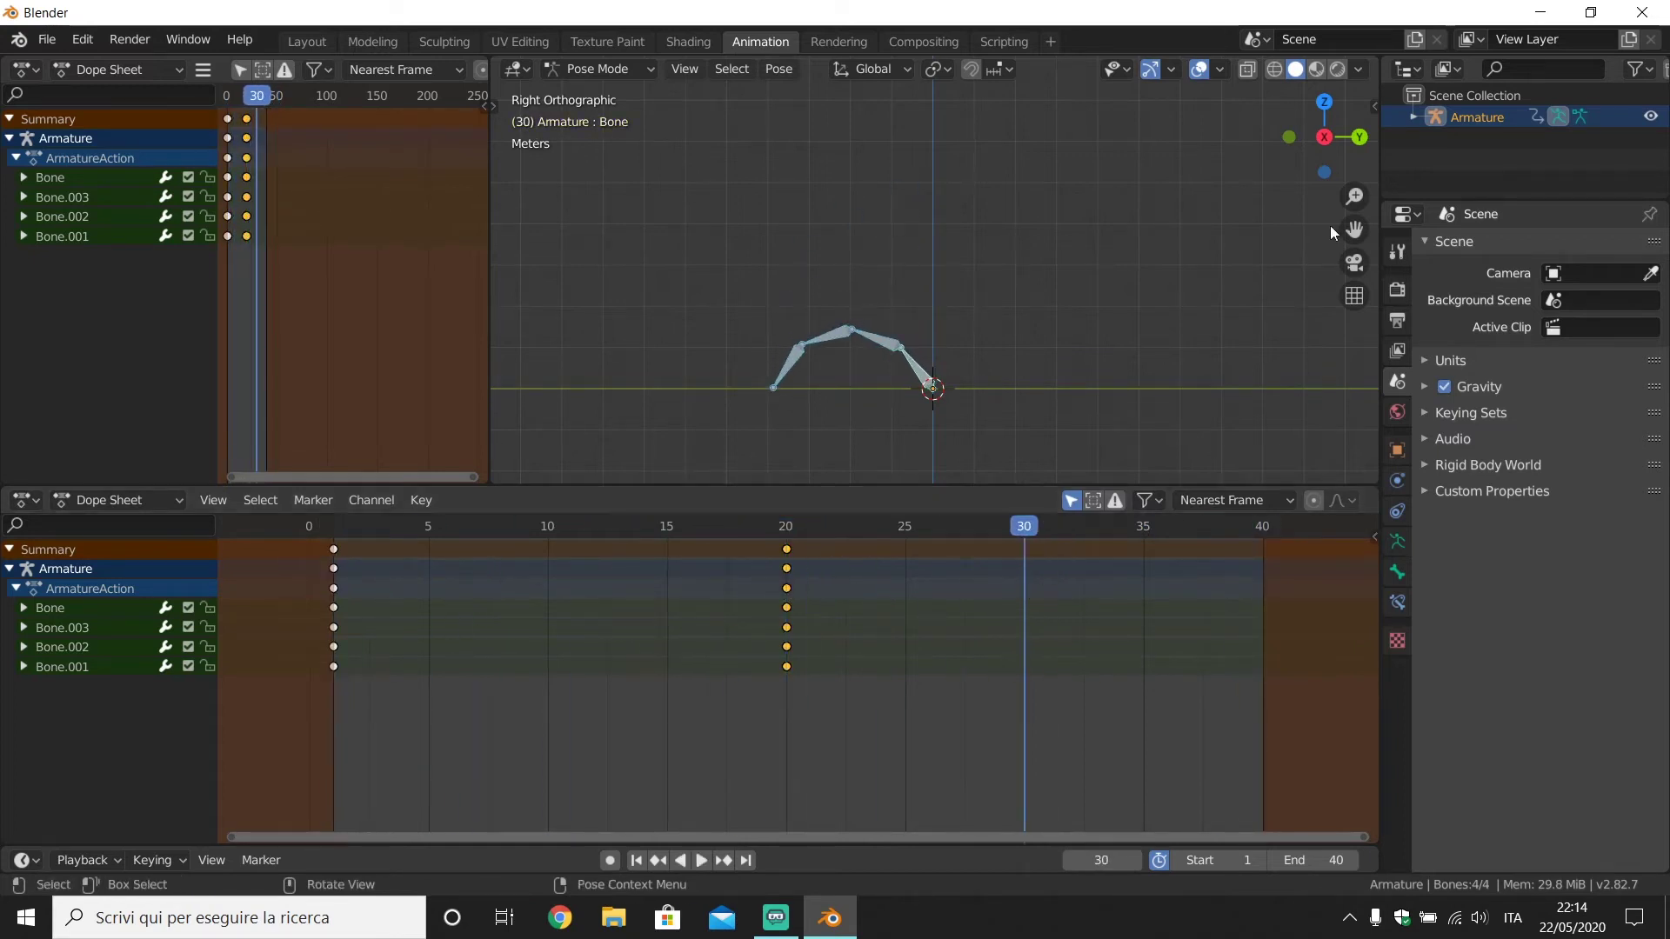
Step: From Top view, rotate the bone chain and key the new pose at frame 30
{"action": "left_click", "coordinate": [1327, 105]}
{"action": "key", "text": "r"}
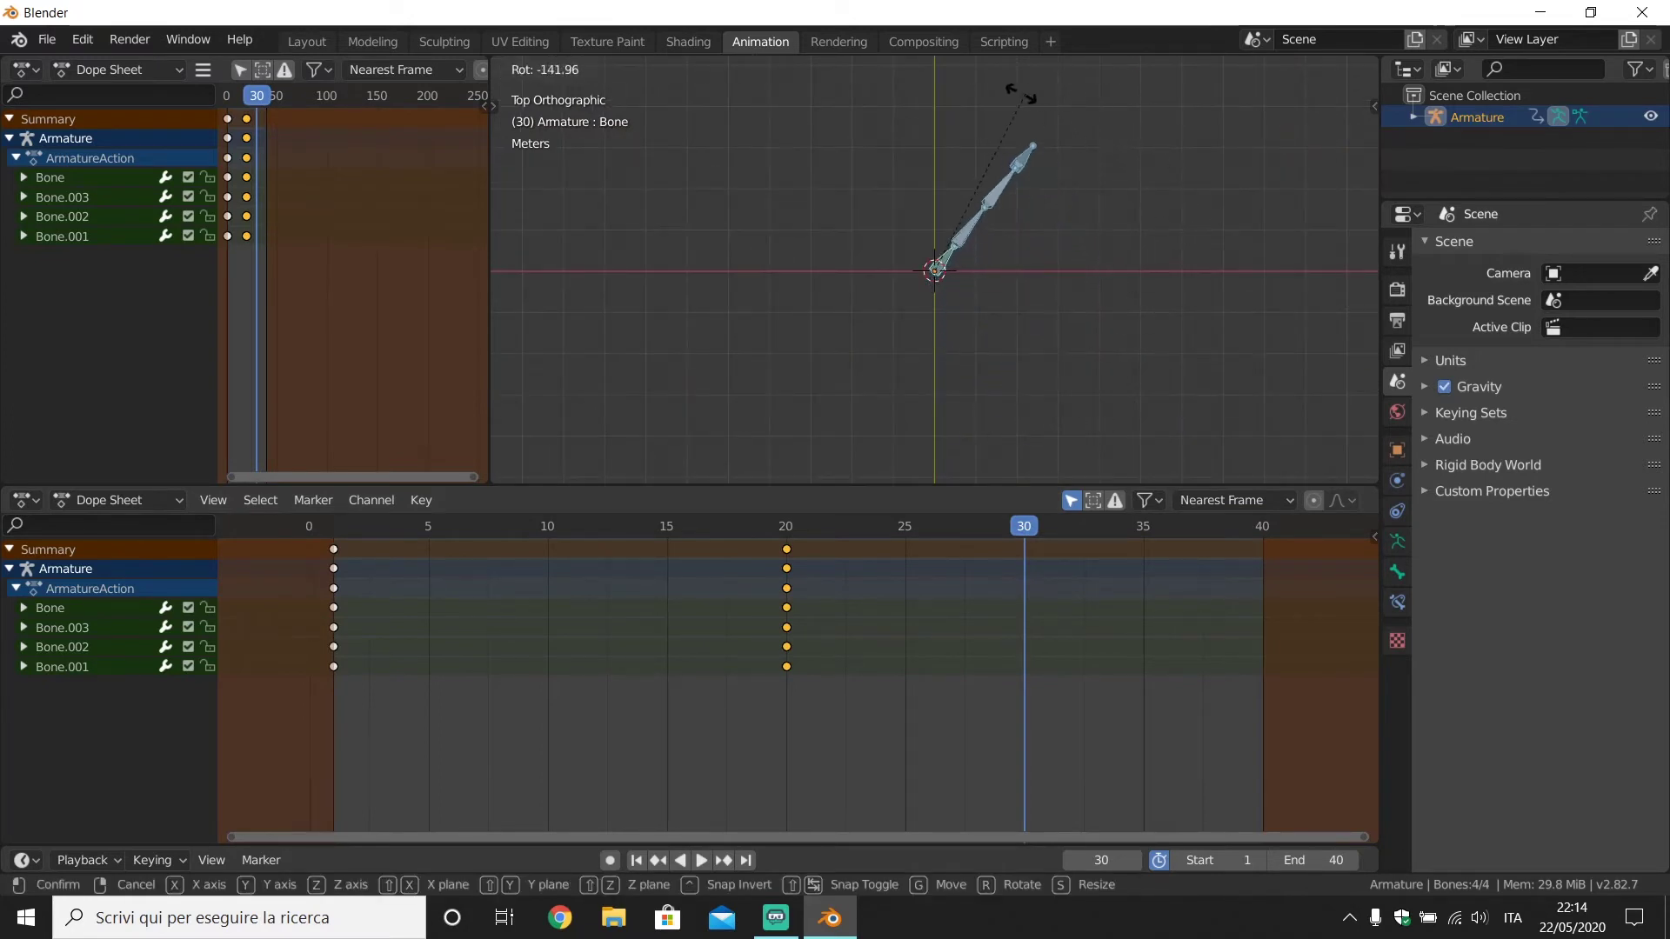
{"action": "left_click", "coordinate": [910, 86]}
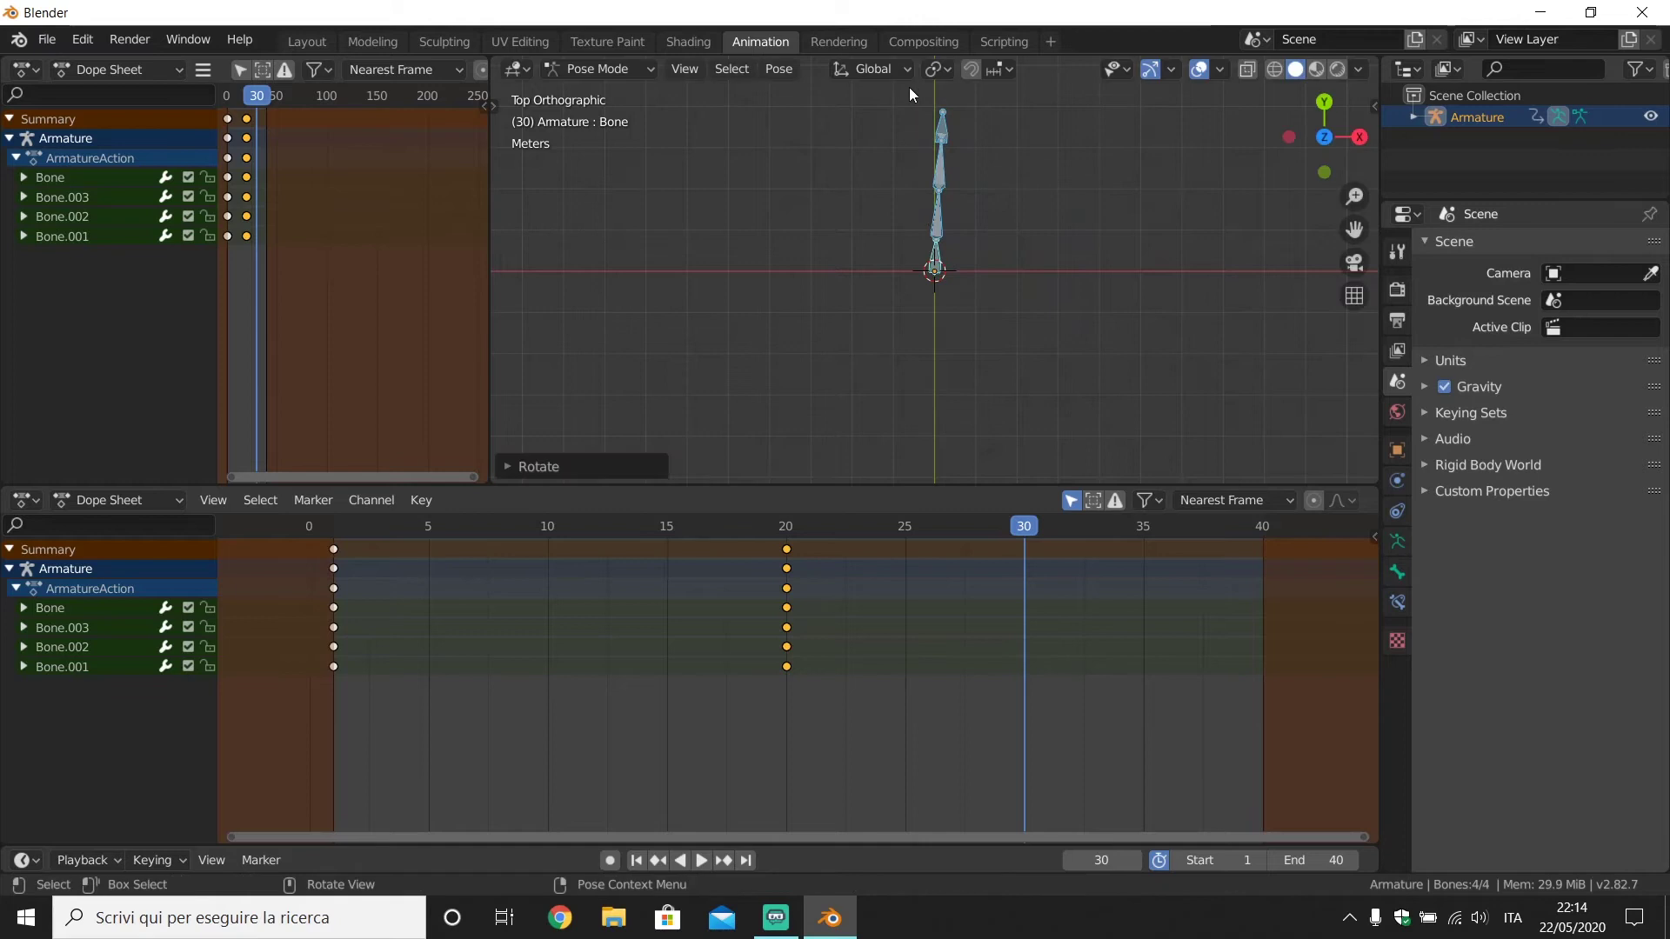
{"action": "key", "text": "i"}
{"action": "left_click", "coordinate": [1019, 191]}
Step: Scrub through the animation and rotate the chain into the frame-40 pose
{"action": "left_click", "coordinate": [675, 530]}
{"action": "key", "text": "space"}
{"action": "left_click_drag", "start_coordinate": [498, 531], "coordinate": [1251, 584]}
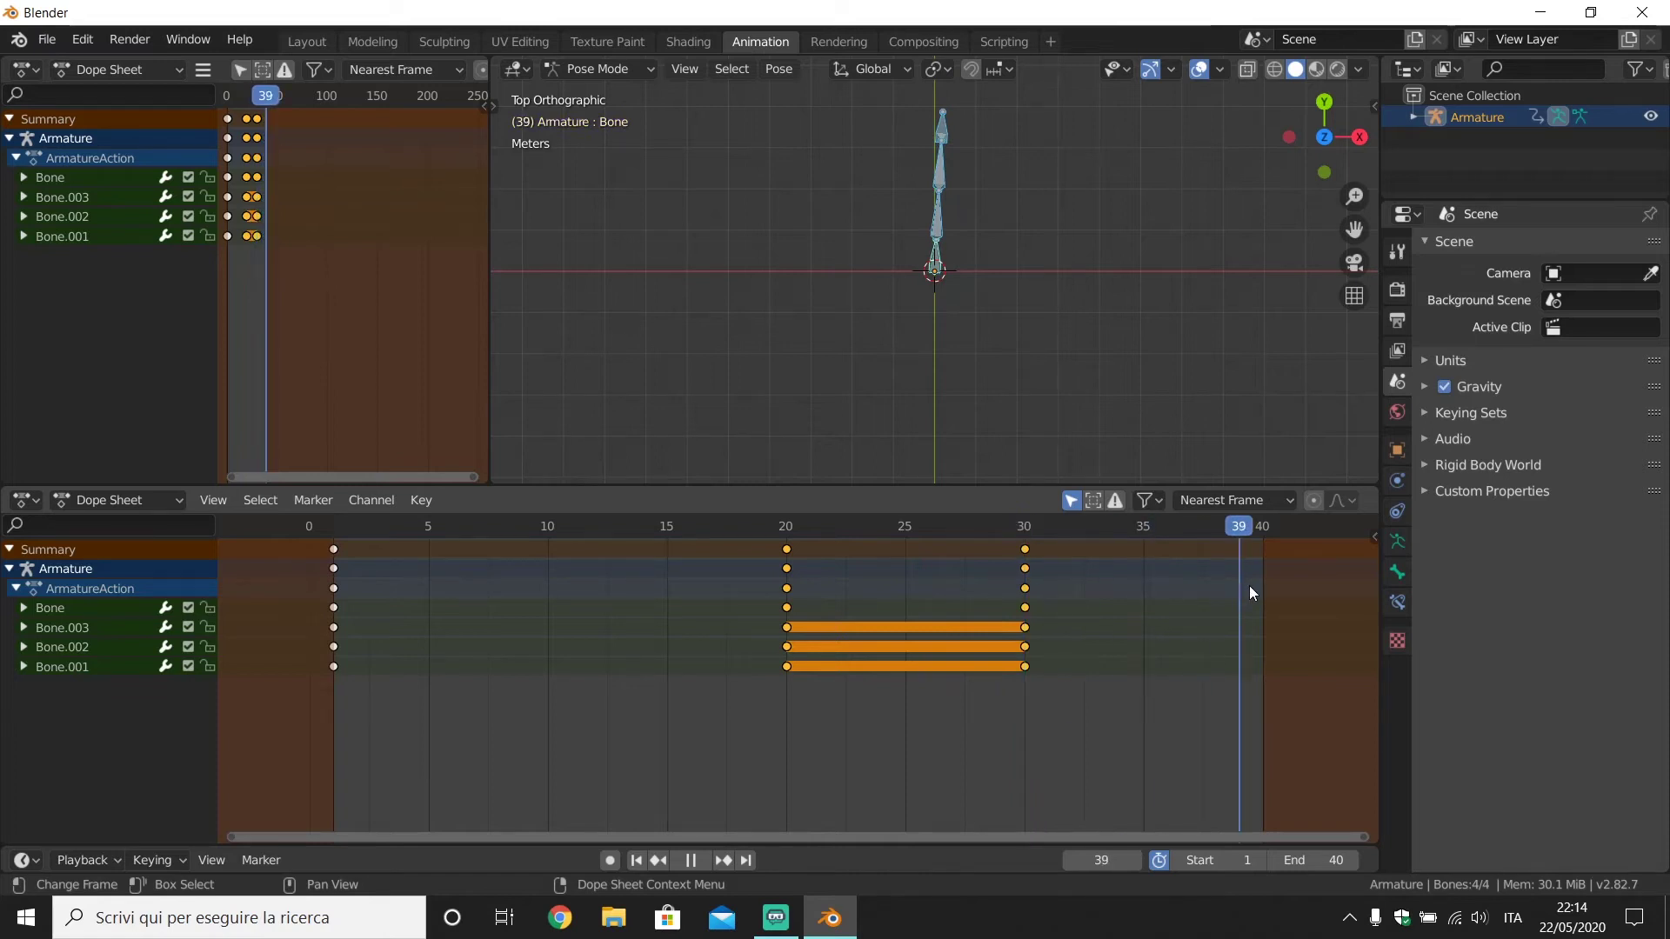
{"action": "key", "text": "r"}
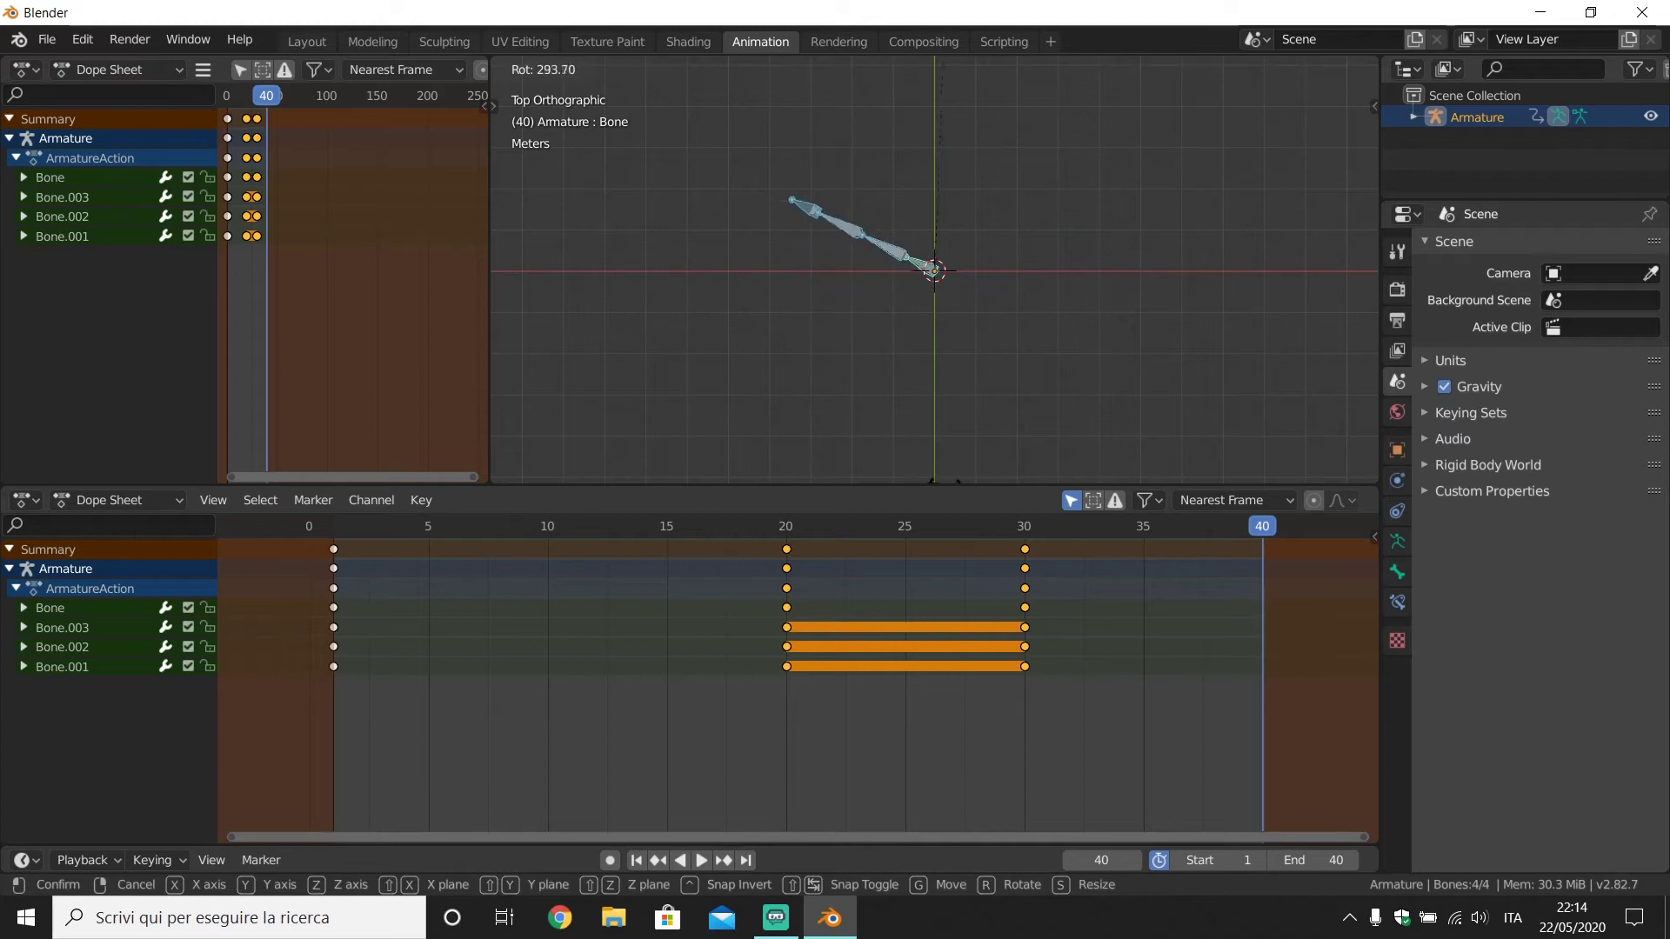
{"action": "left_click", "coordinate": [974, 77]}
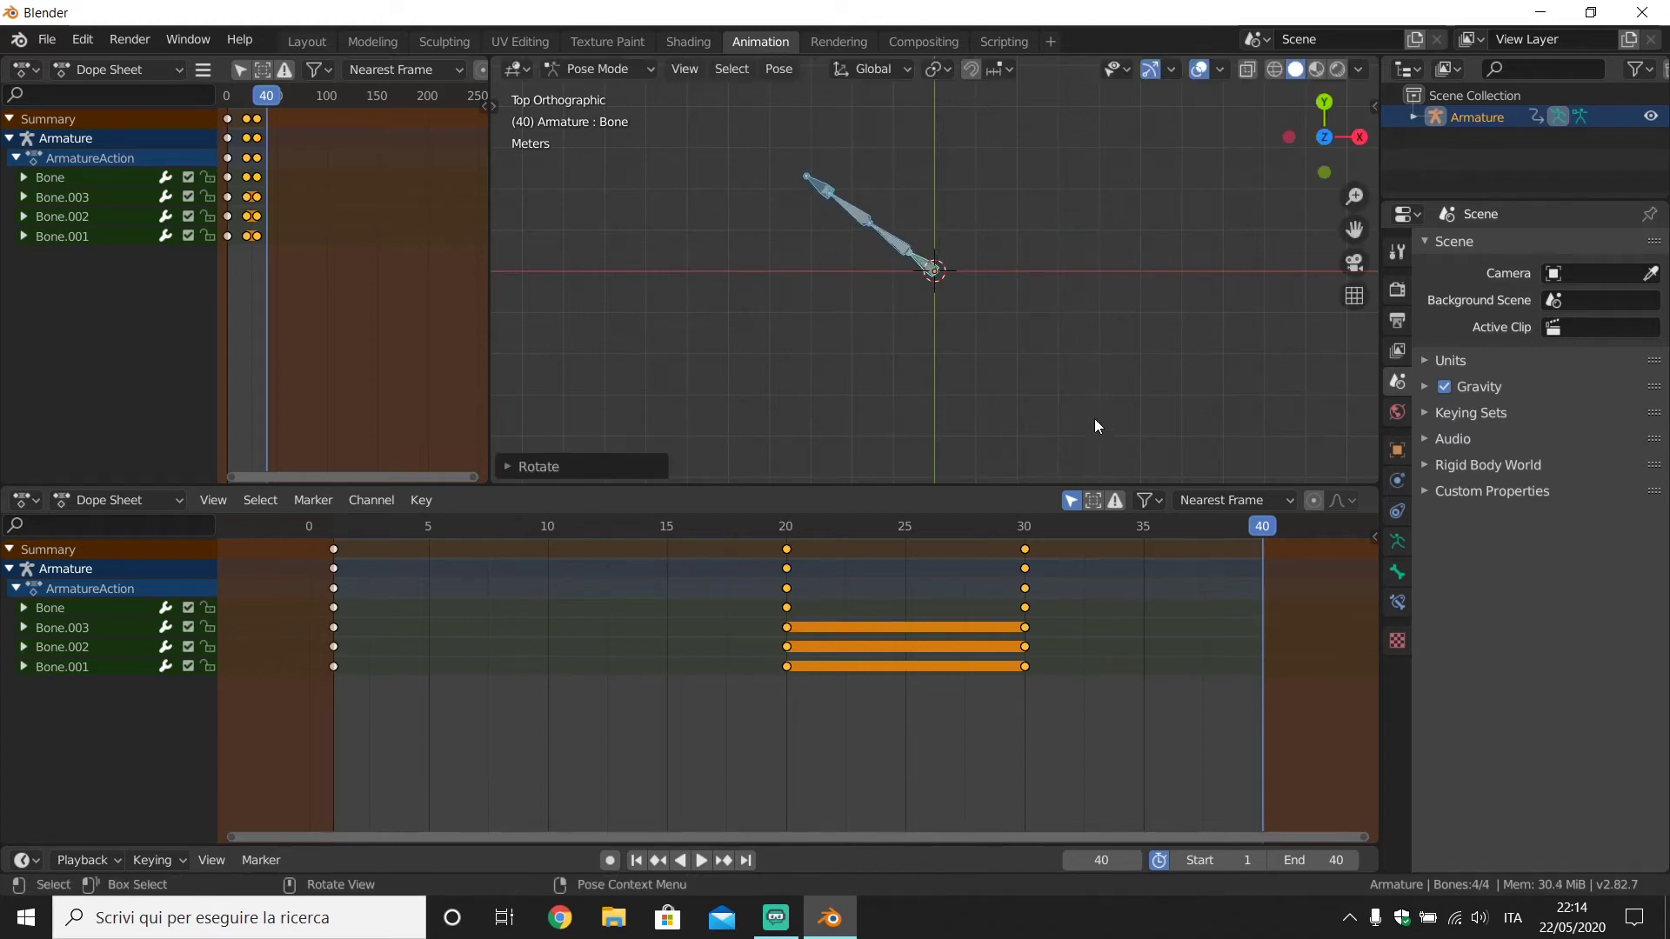
Step: Key the frame-40 pose and play the animation from an angled view
{"action": "key", "text": "i"}
{"action": "left_click", "coordinate": [1098, 362]}
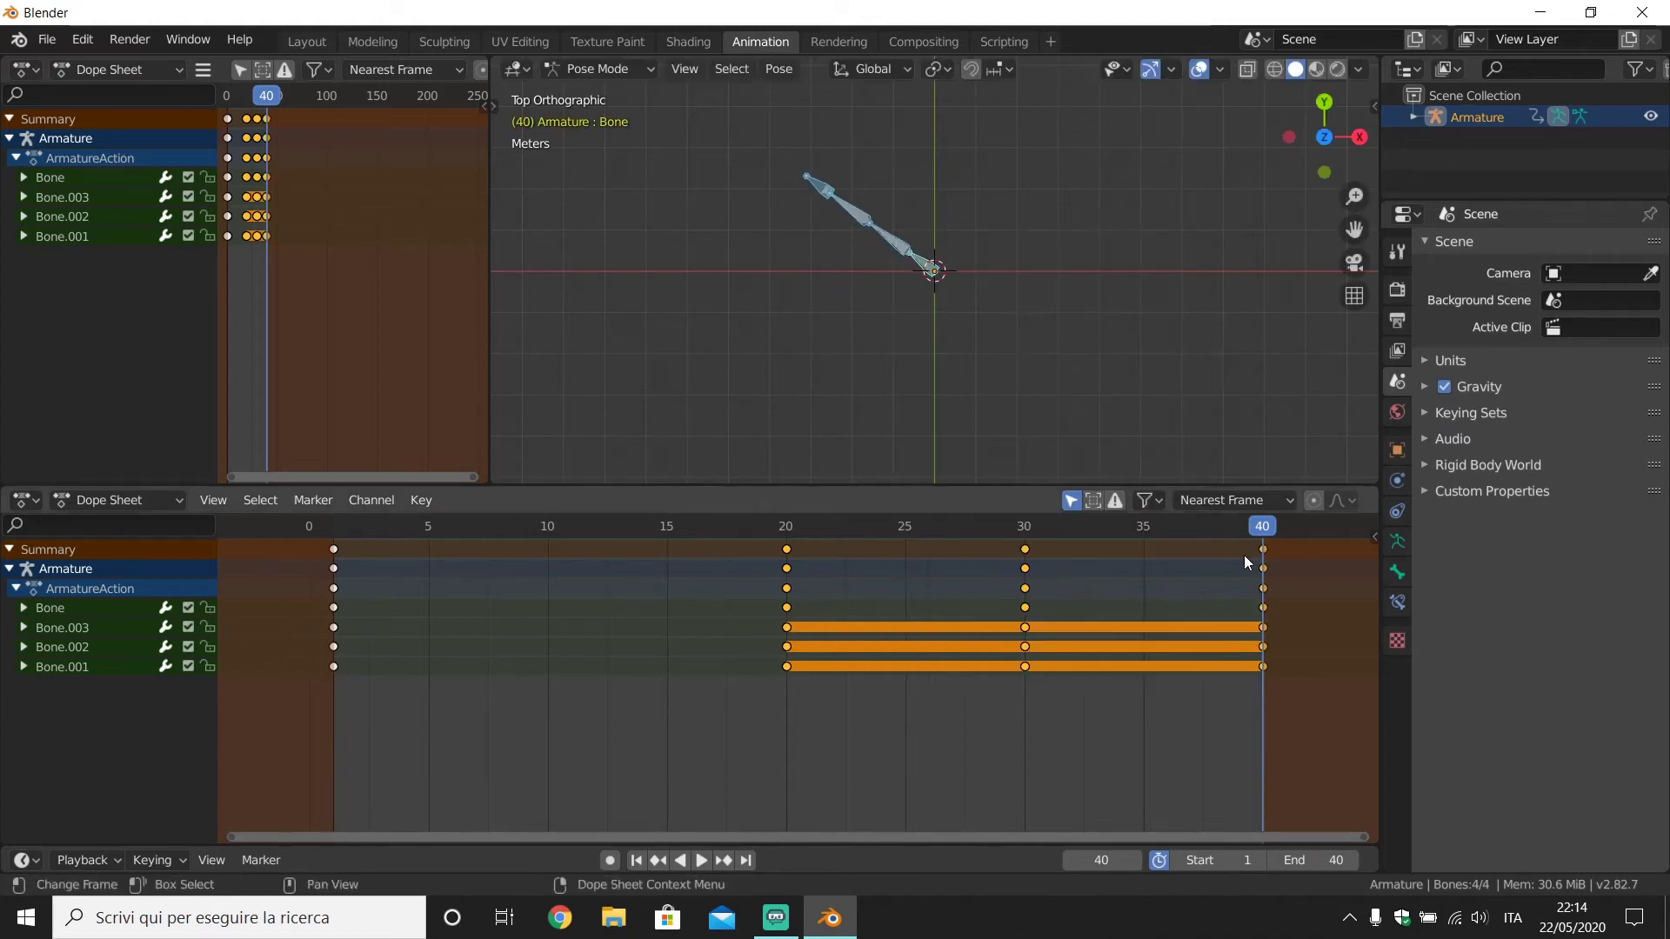
{"action": "key", "text": "space"}
{"action": "middle_click_drag", "start_coordinate": [1021, 384], "coordinate": [909, 254]}
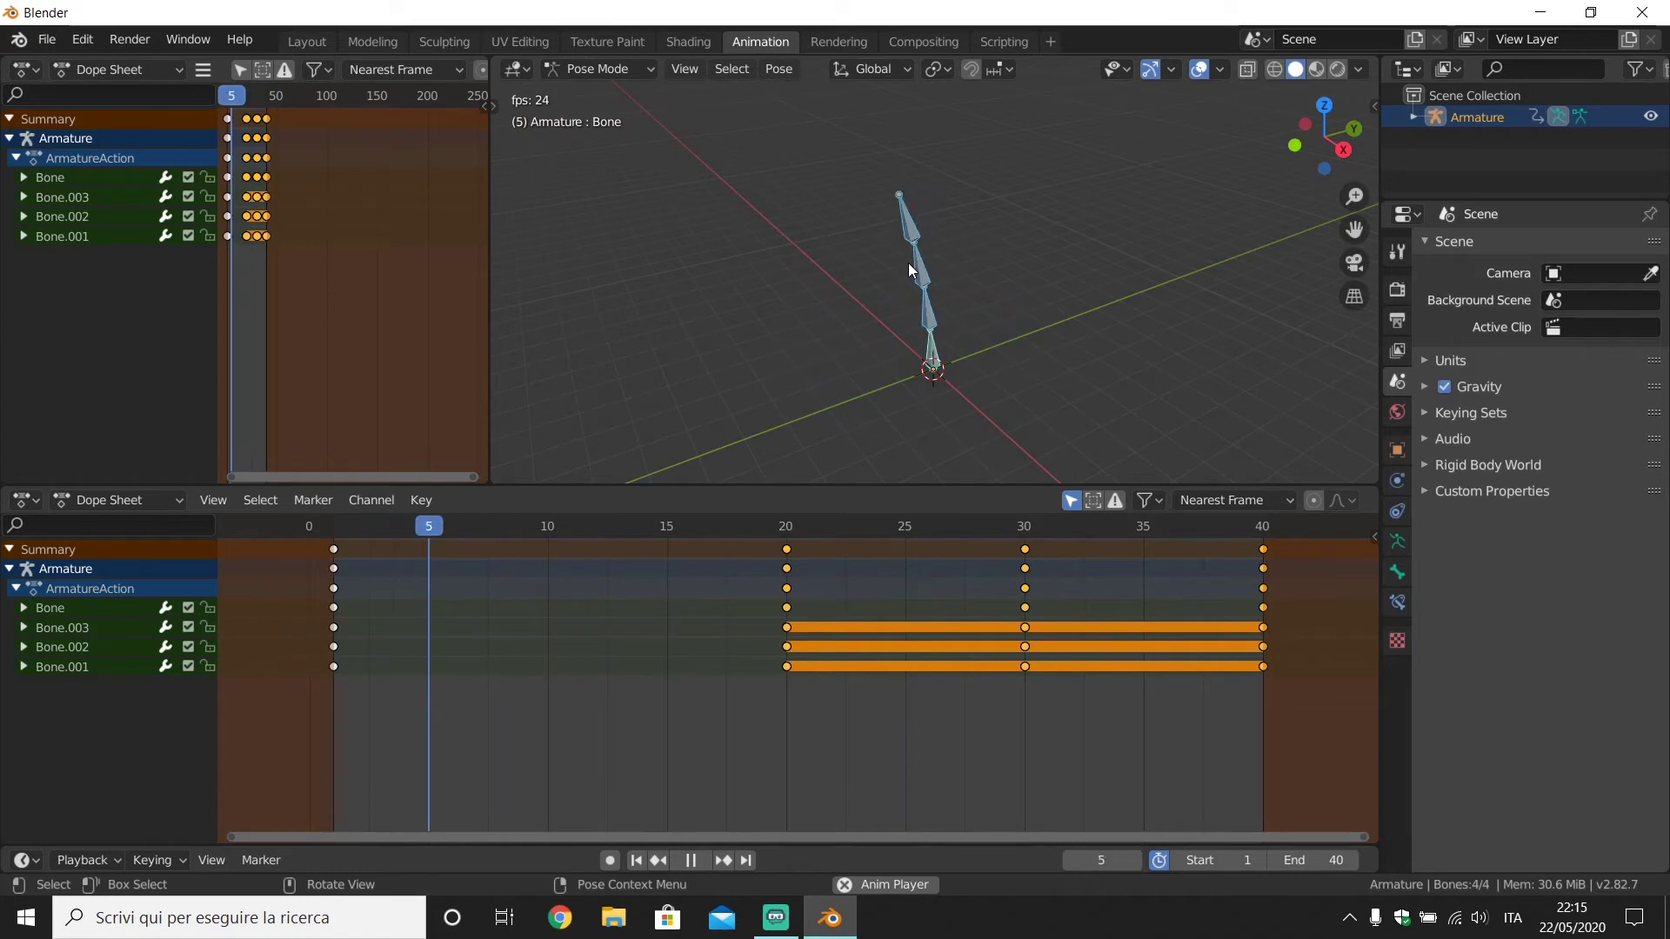
{"action": "left_click", "coordinate": [1118, 525]}
Step: Scrub to frame 40 and switch to the interactive Rotate tool
{"action": "left_click_drag", "start_coordinate": [1130, 529], "coordinate": [1257, 538]}
{"action": "middle_click_drag", "start_coordinate": [1088, 374], "coordinate": [990, 341]}
{"action": "left_click_drag", "start_coordinate": [493, 107], "coordinate": [528, 108]}
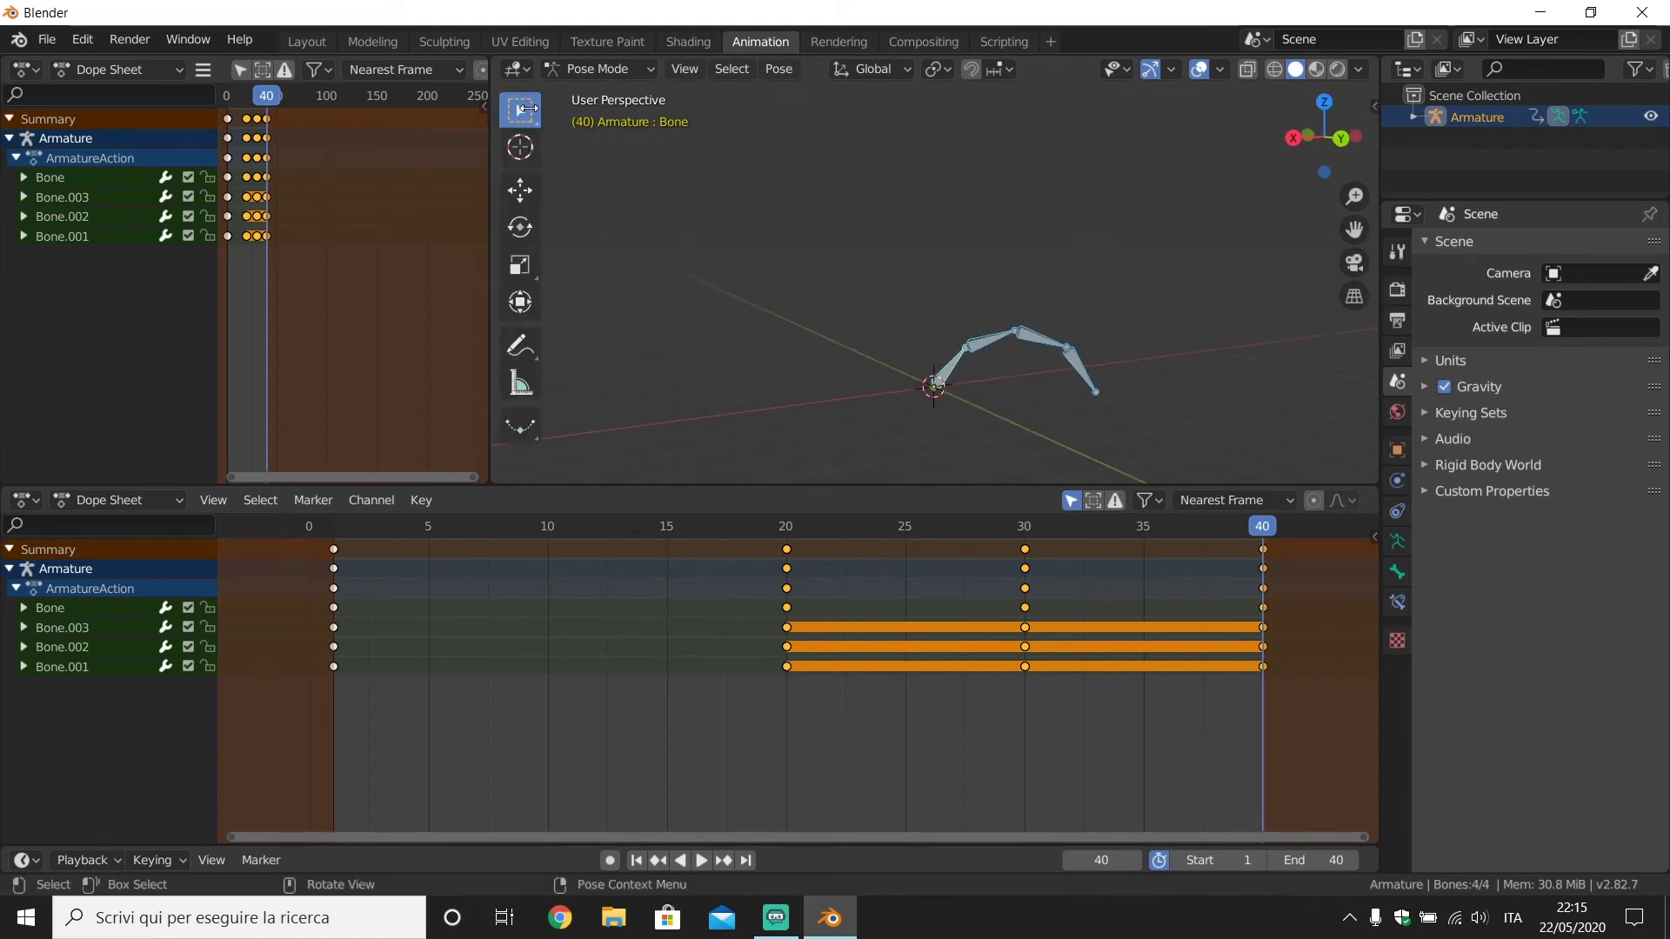
{"action": "left_click", "coordinate": [520, 227]}
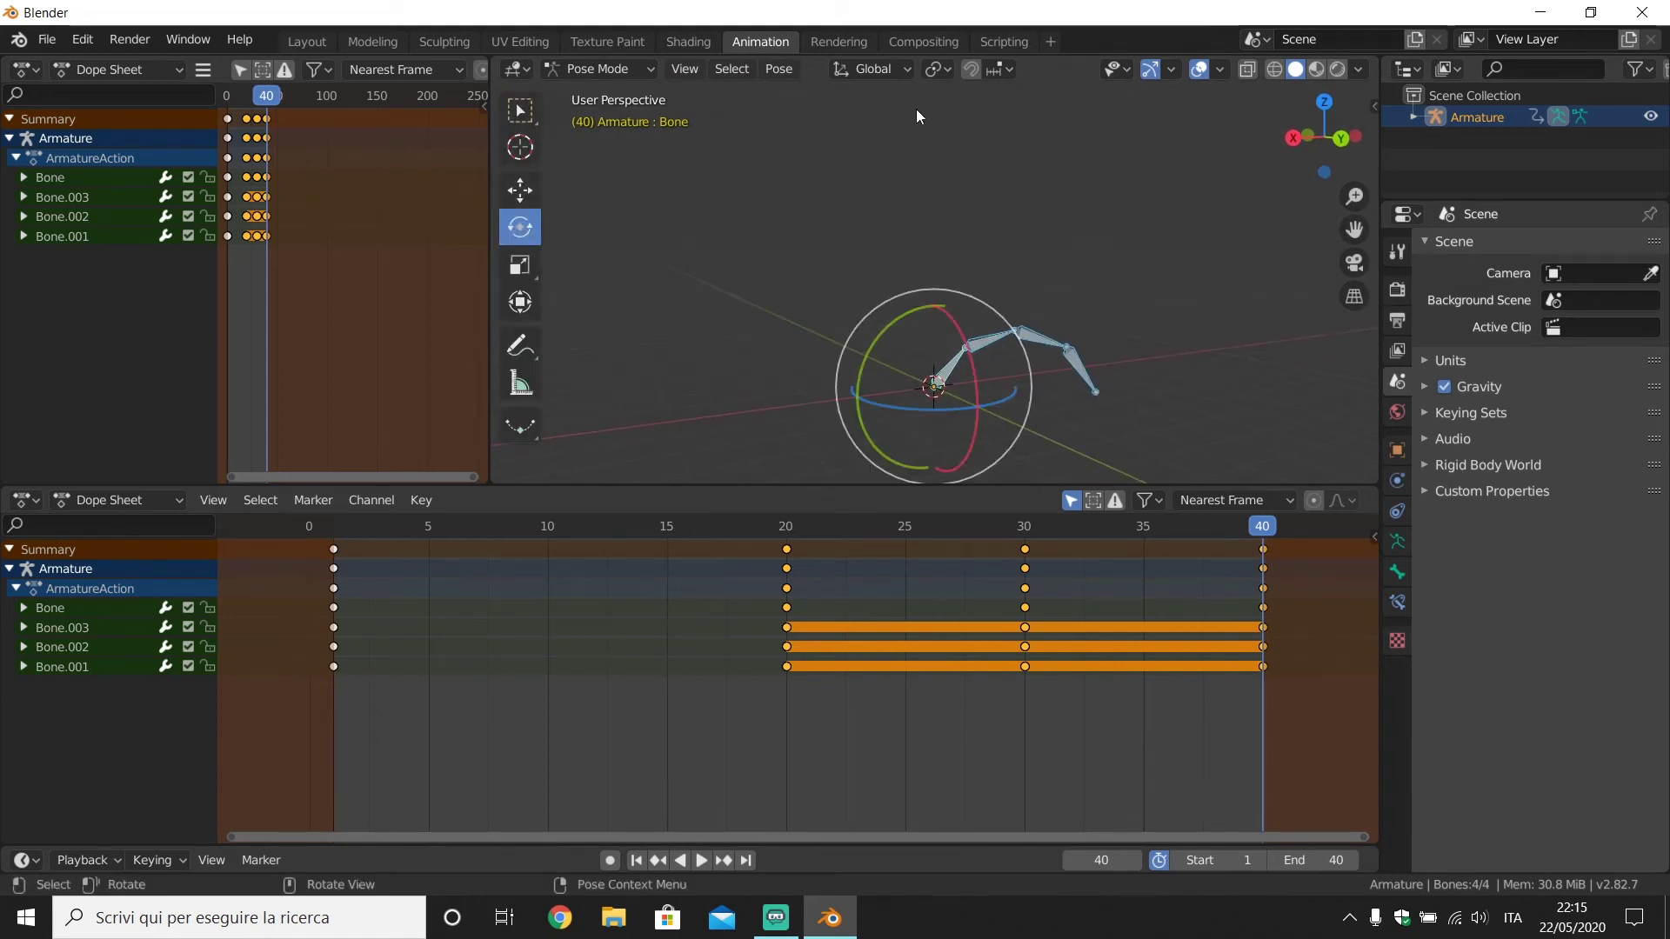
Step: With Local orientation, rotate Bone.003, Bone.002 and Bone.001 to reshape the chain upright
{"action": "left_click", "coordinate": [872, 69]}
{"action": "left_click", "coordinate": [861, 158]}
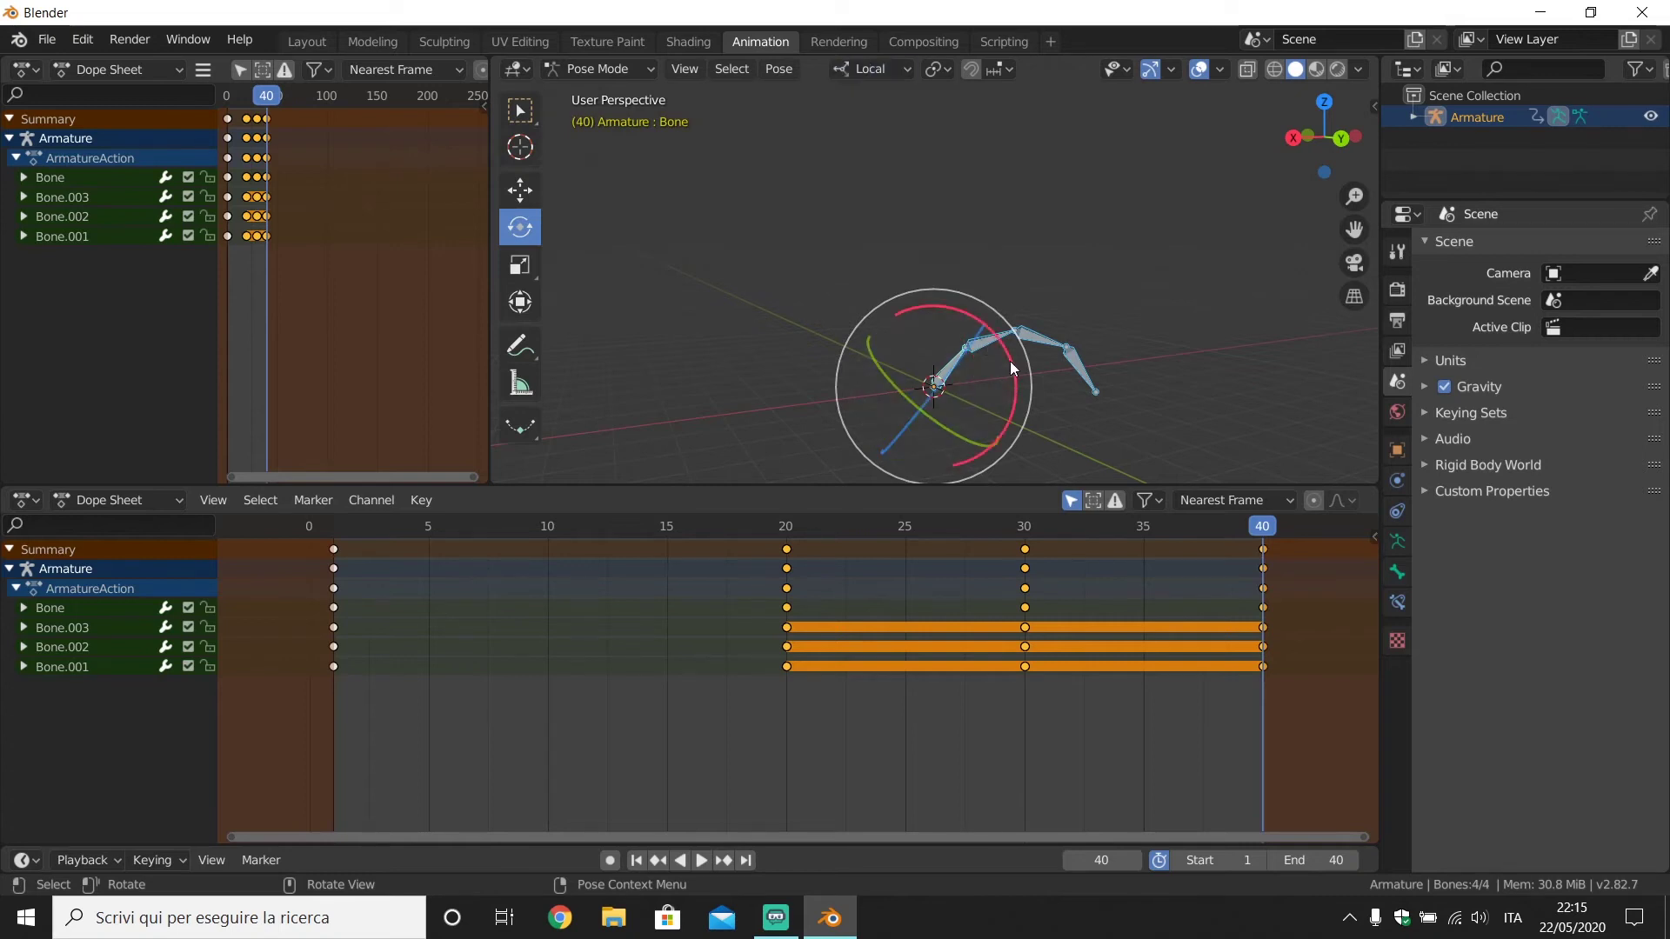
{"action": "mouse_move", "coordinate": [1010, 361]}
{"action": "left_mouse_down"}
{"action": "mouse_move", "coordinate": [964, 318]}
{"action": "mouse_move", "coordinate": [963, 268]}
{"action": "mouse_move", "coordinate": [1020, 254]}
{"action": "mouse_move", "coordinate": [1001, 231]}
{"action": "mouse_move", "coordinate": [1050, 233]}
{"action": "left_mouse_up"}
{"action": "left_click", "coordinate": [957, 322]}
{"action": "left_click", "coordinate": [962, 268]}
{"action": "left_click", "coordinate": [997, 231]}
{"action": "key", "text": "a"}
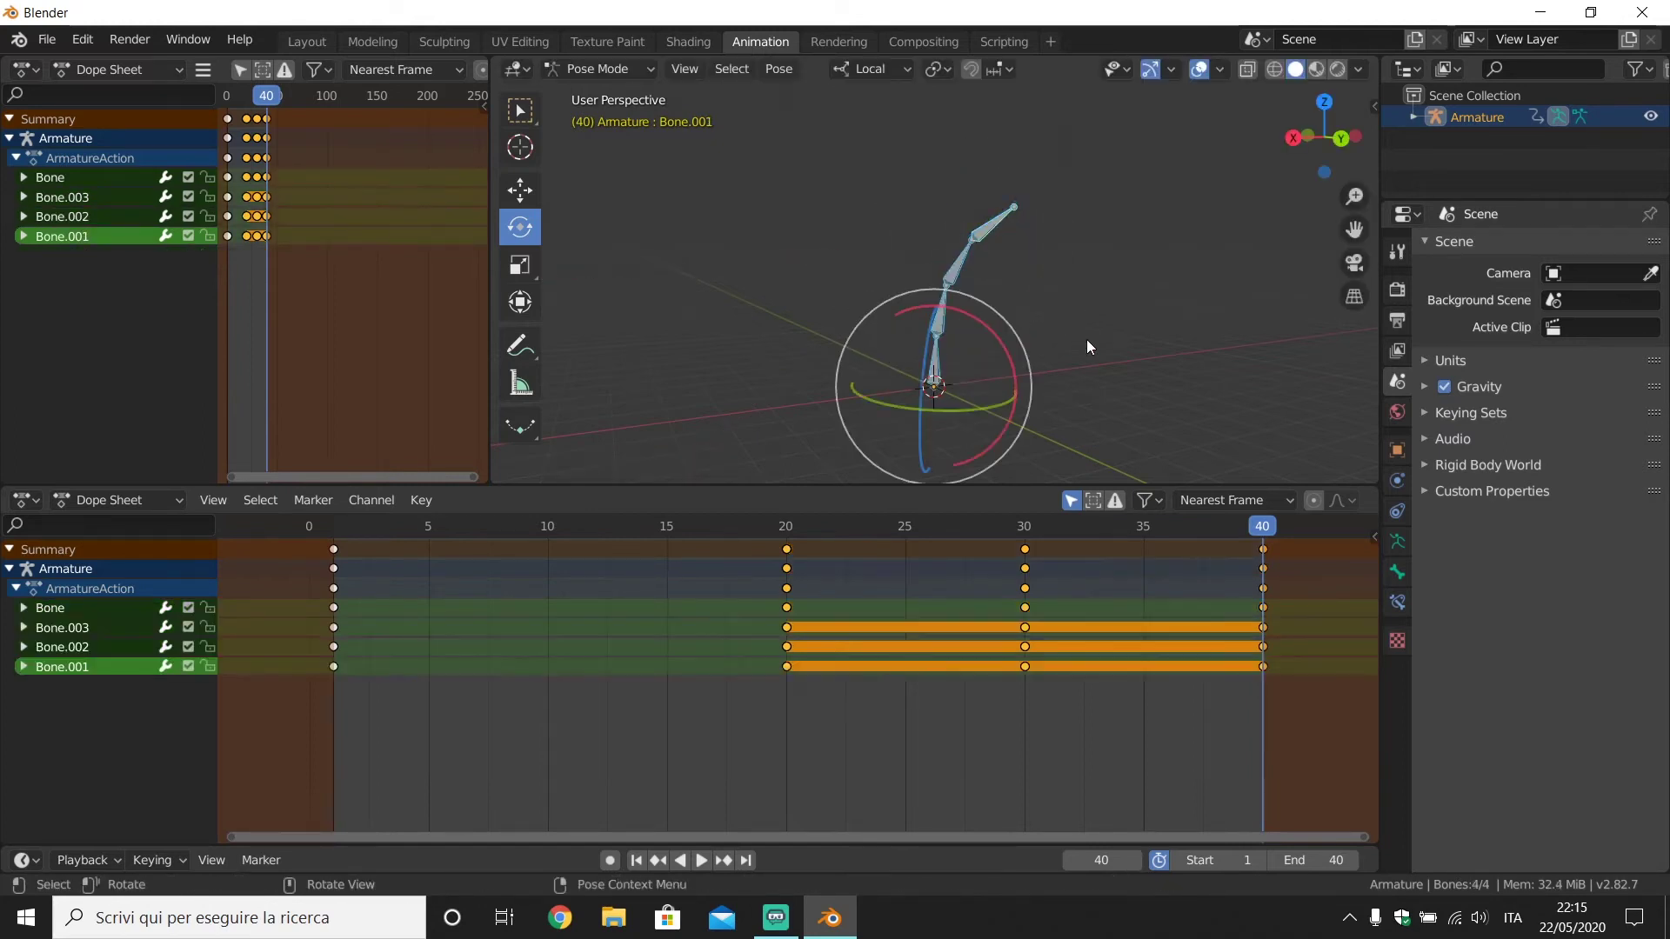
{"action": "left_click", "coordinate": [1281, 687]}
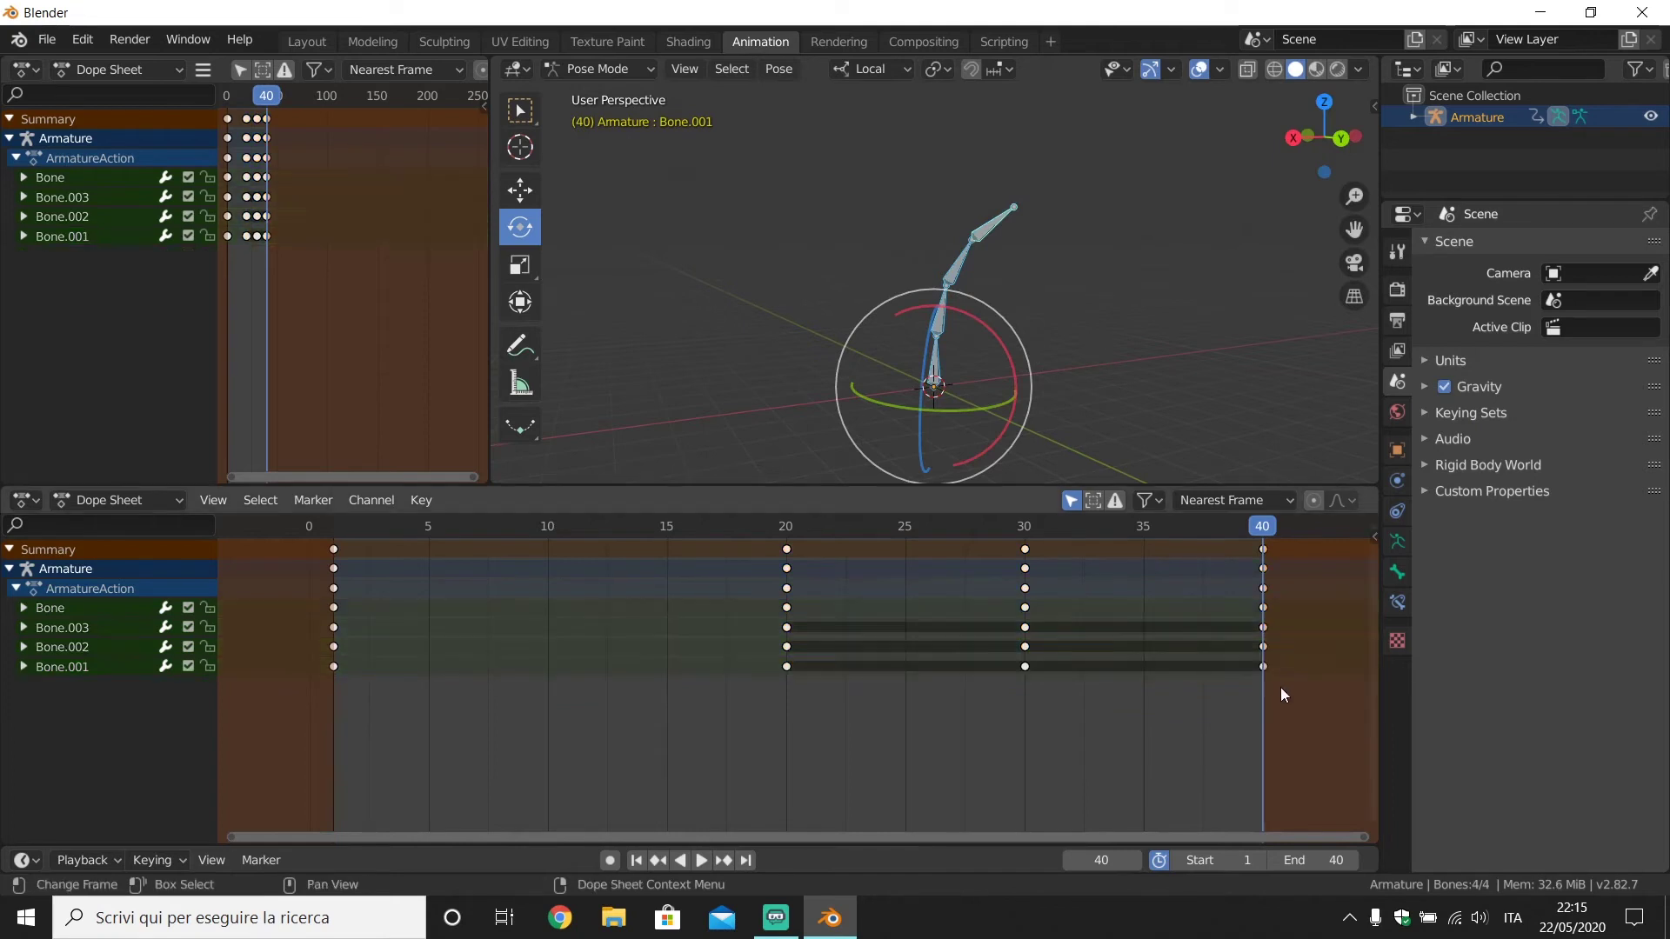
Step: Key the new frame-40 pose and play the animation while orbiting around it
{"action": "key", "text": "i"}
{"action": "left_click", "coordinate": [1134, 362]}
{"action": "key", "text": "space"}
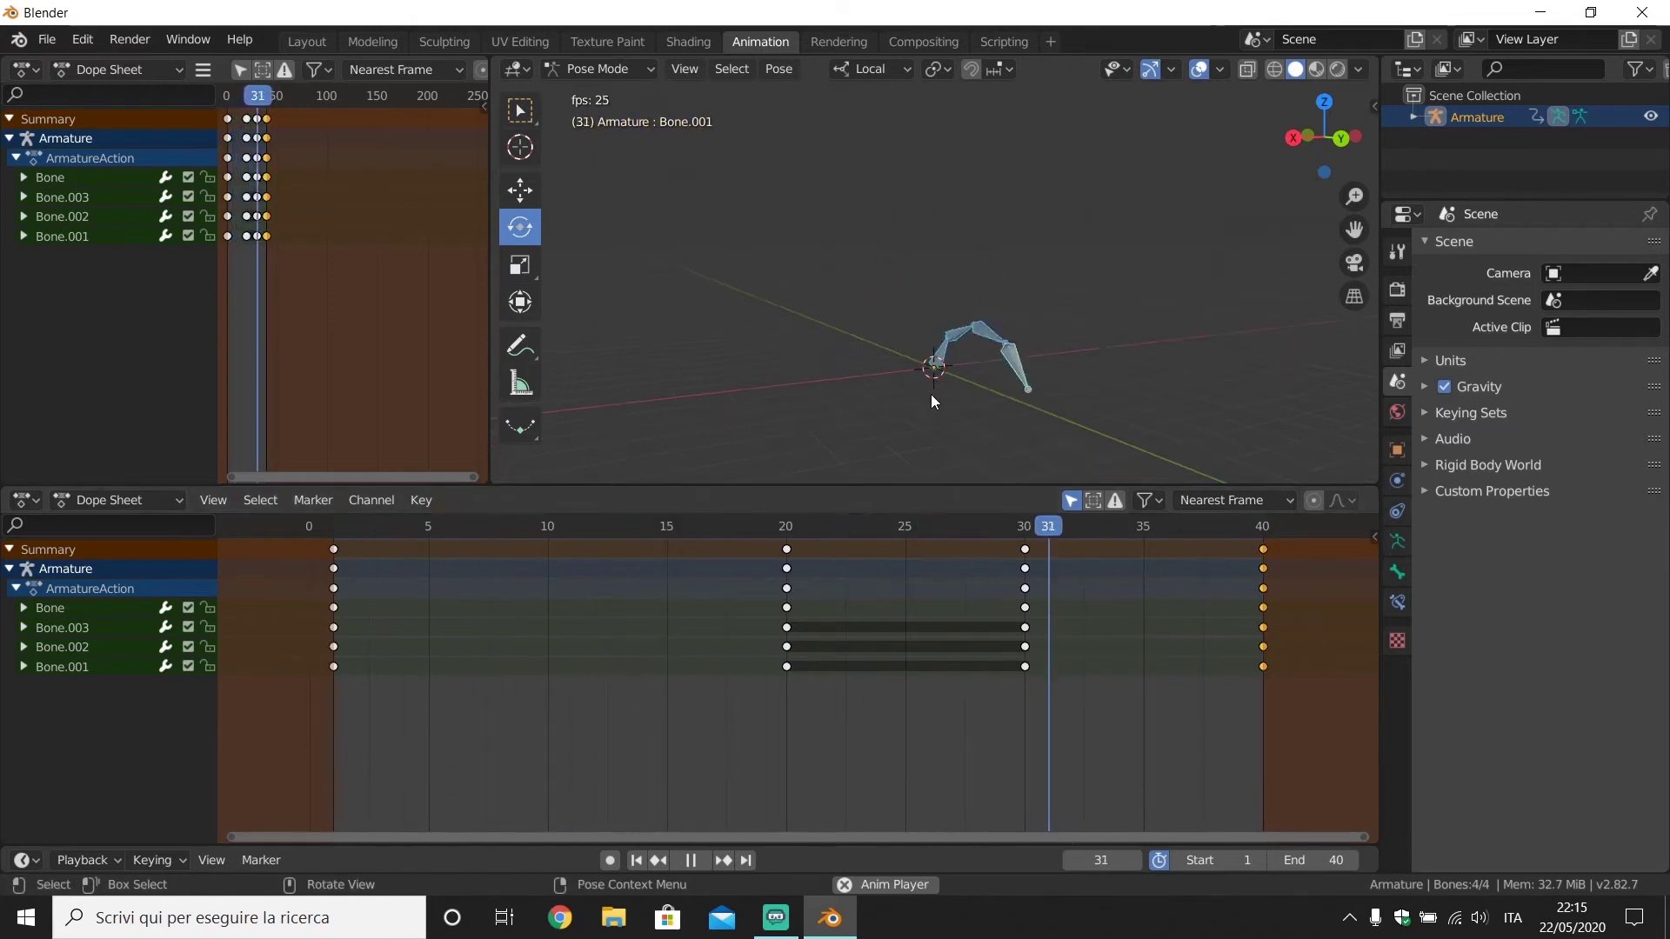
{"action": "middle_click_drag", "start_coordinate": [930, 394], "coordinate": [1103, 426]}
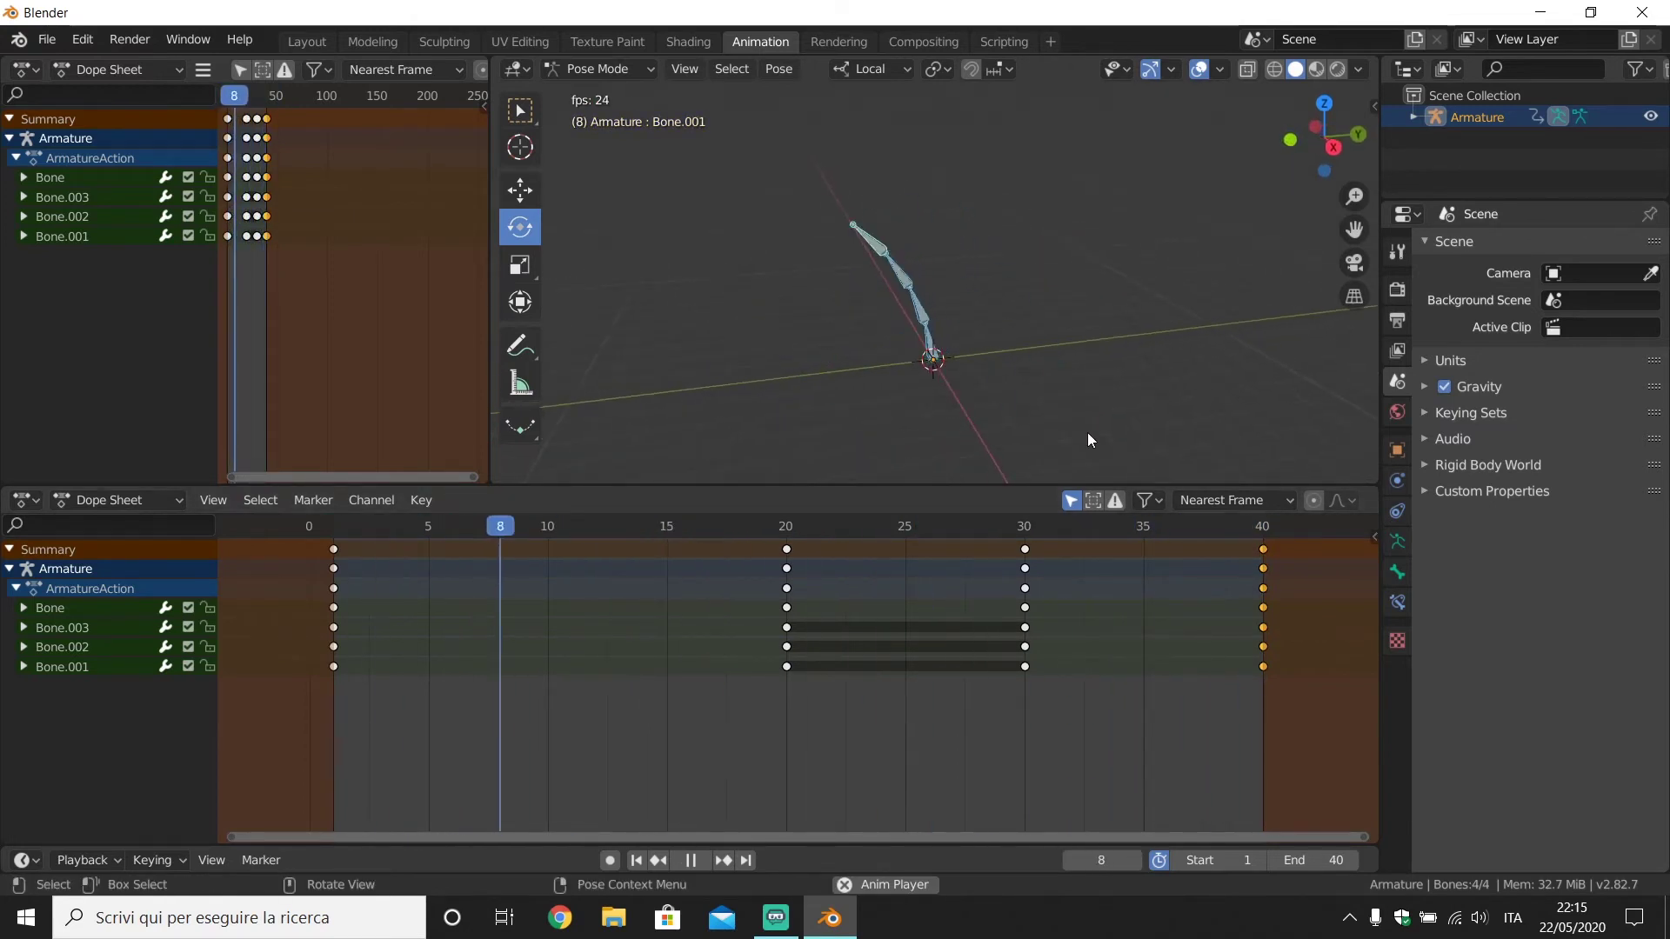
{"action": "key", "text": "space"}
Step: Return to frame 1 and orbit in closer to the armature
{"action": "left_click", "coordinate": [428, 537]}
{"action": "left_click", "coordinate": [336, 550]}
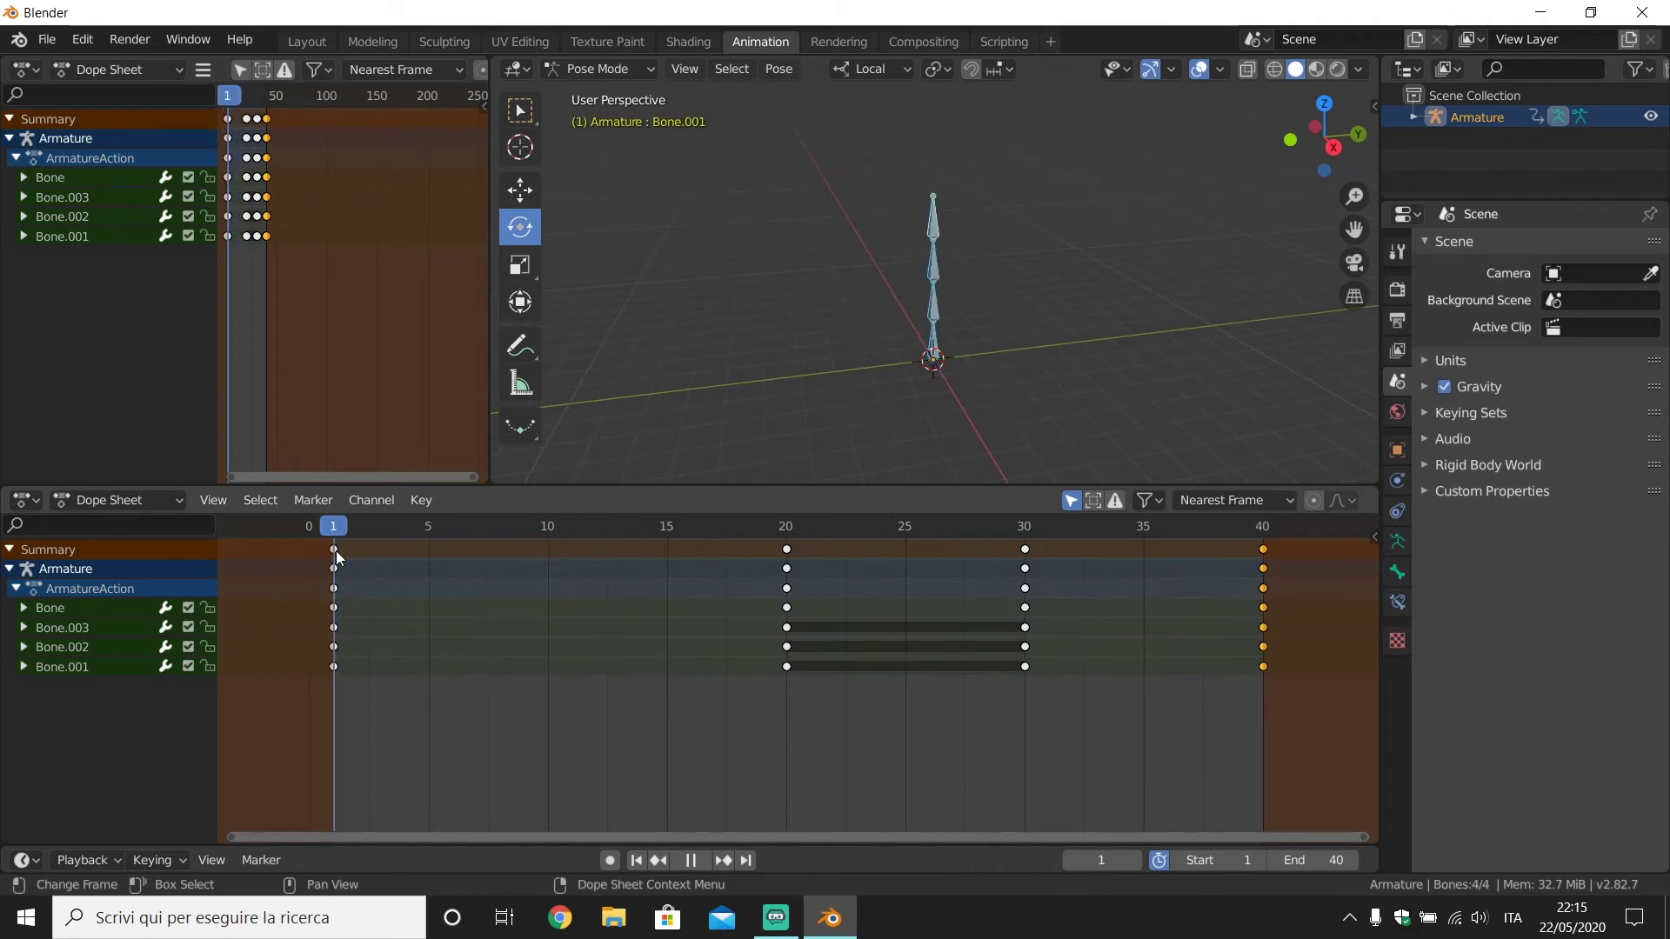
{"action": "middle_click_drag", "start_coordinate": [1021, 358], "coordinate": [1088, 347]}
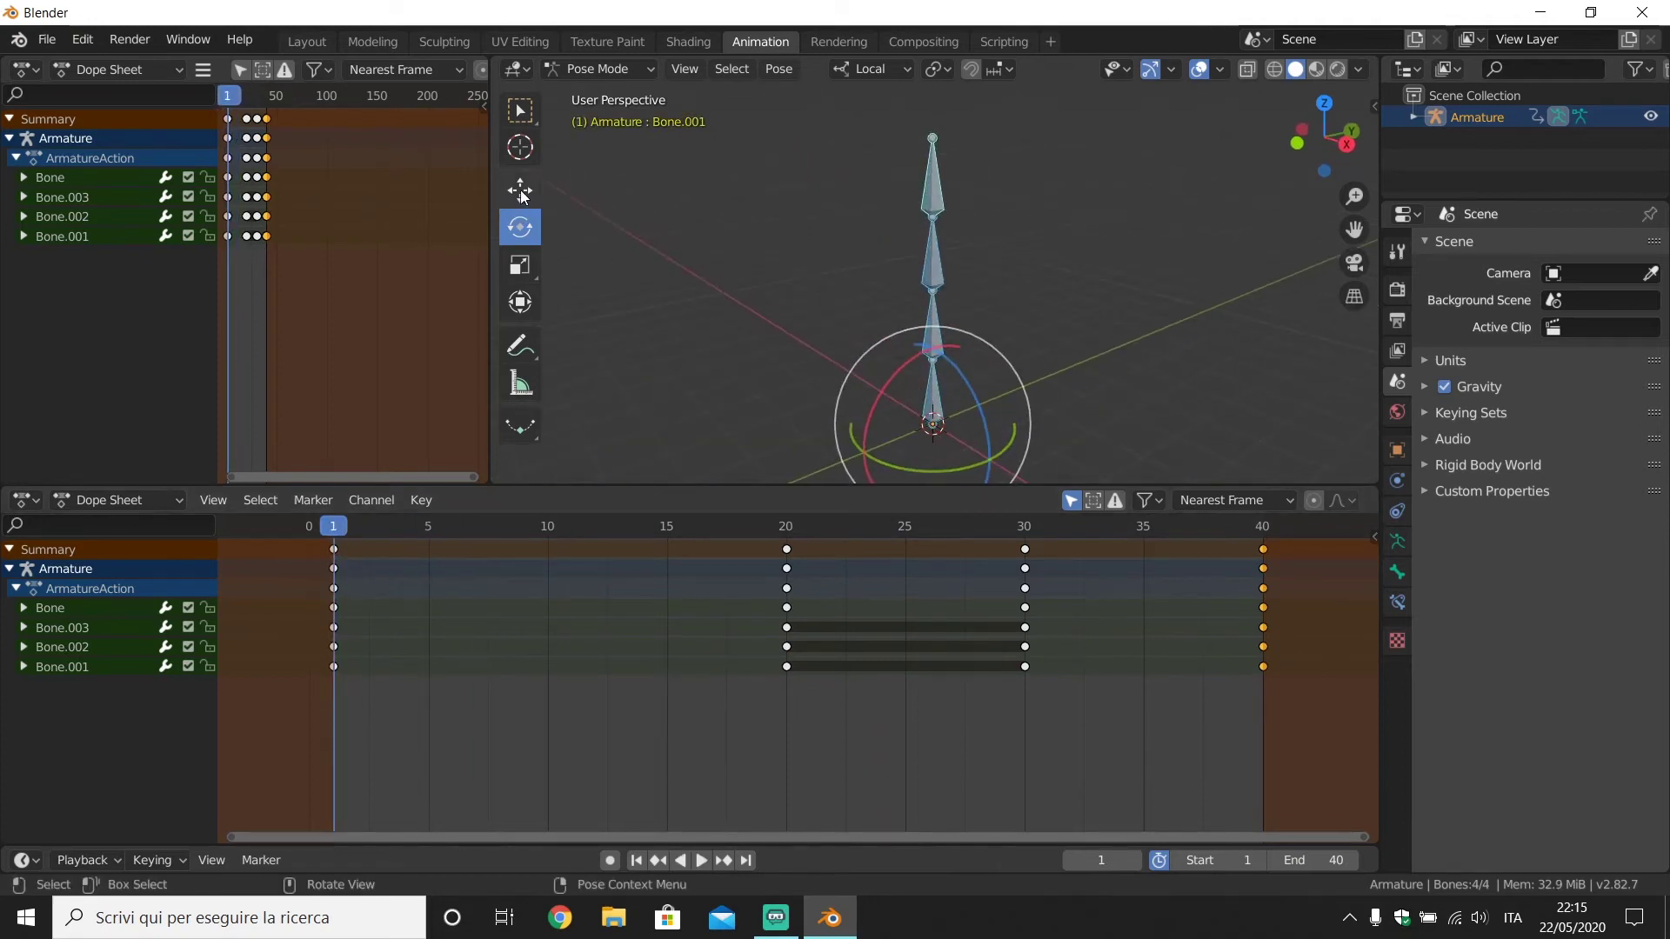
{"action": "key", "text": "shift+space"}
Step: Calculate the top bone Bone.001's motion path over frames 1–40, baked at the bone tails
{"action": "key", "text": "g"}
{"action": "left_click", "coordinate": [1399, 542]}
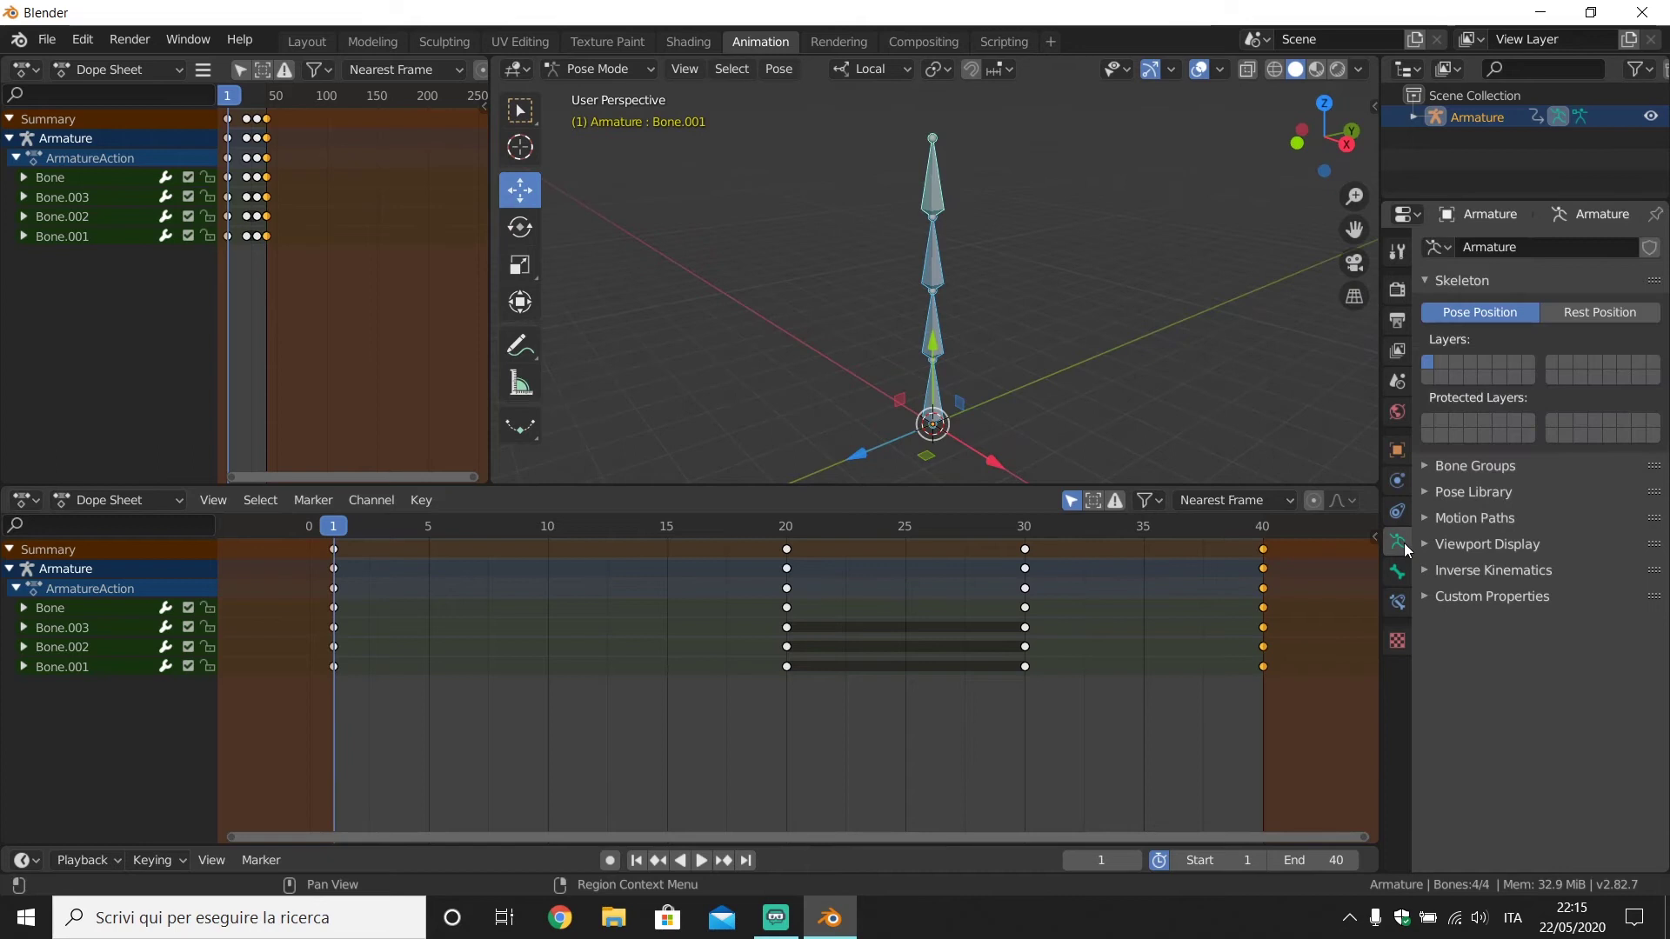
{"action": "left_click", "coordinate": [1470, 520]}
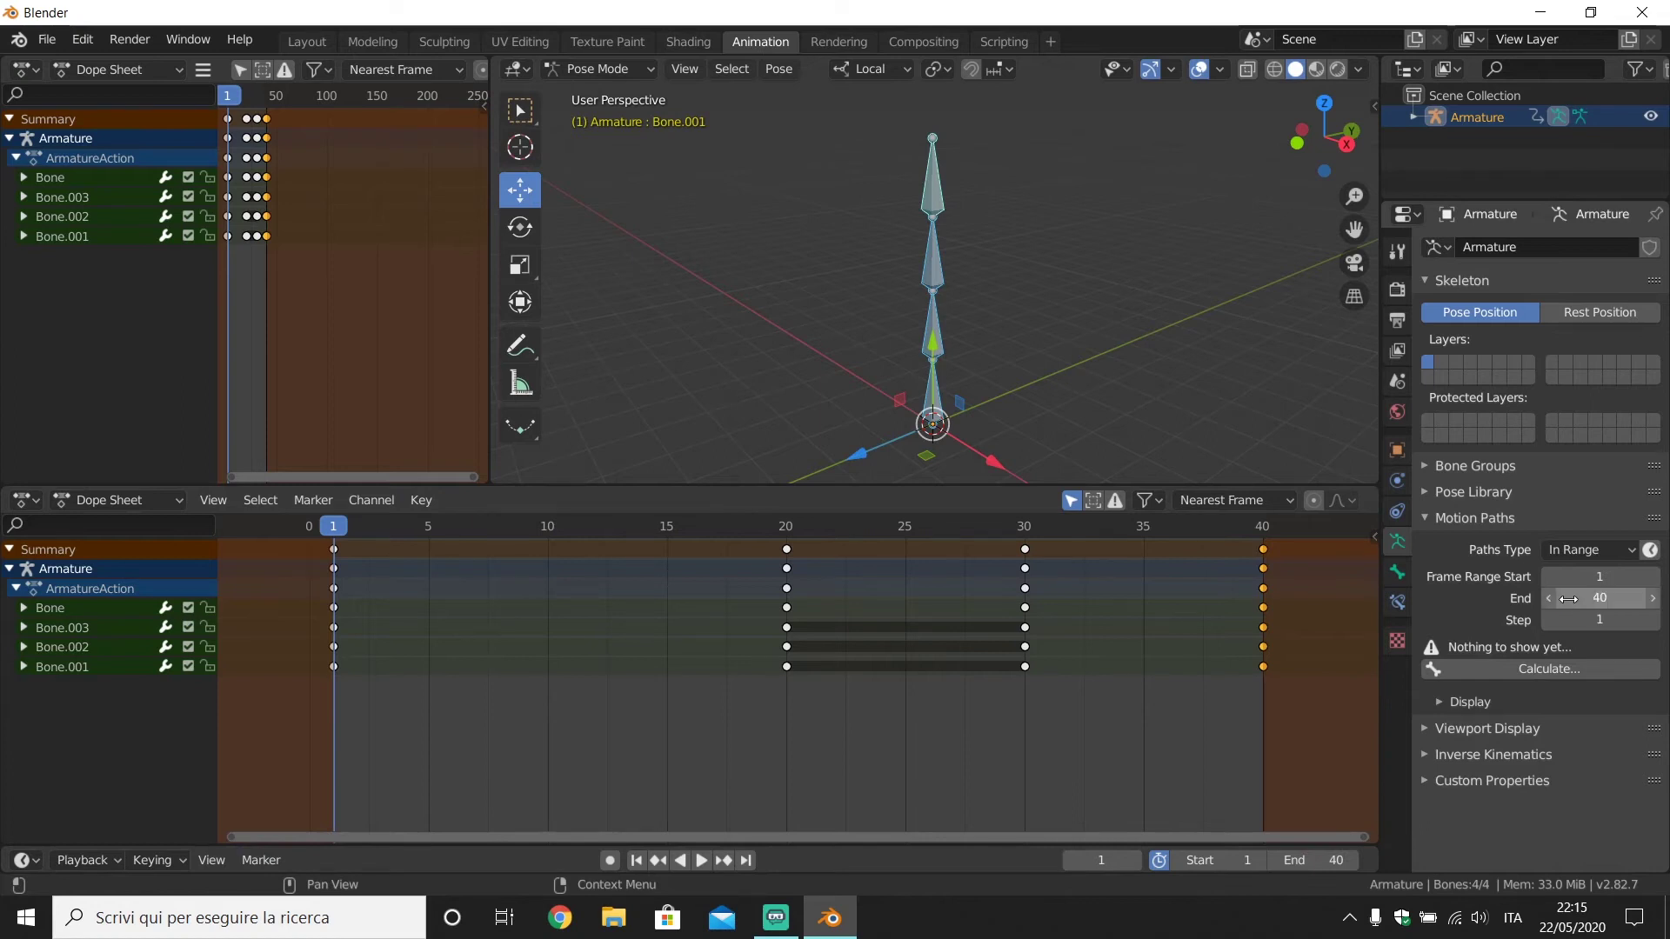
{"action": "left_click", "coordinate": [936, 212]}
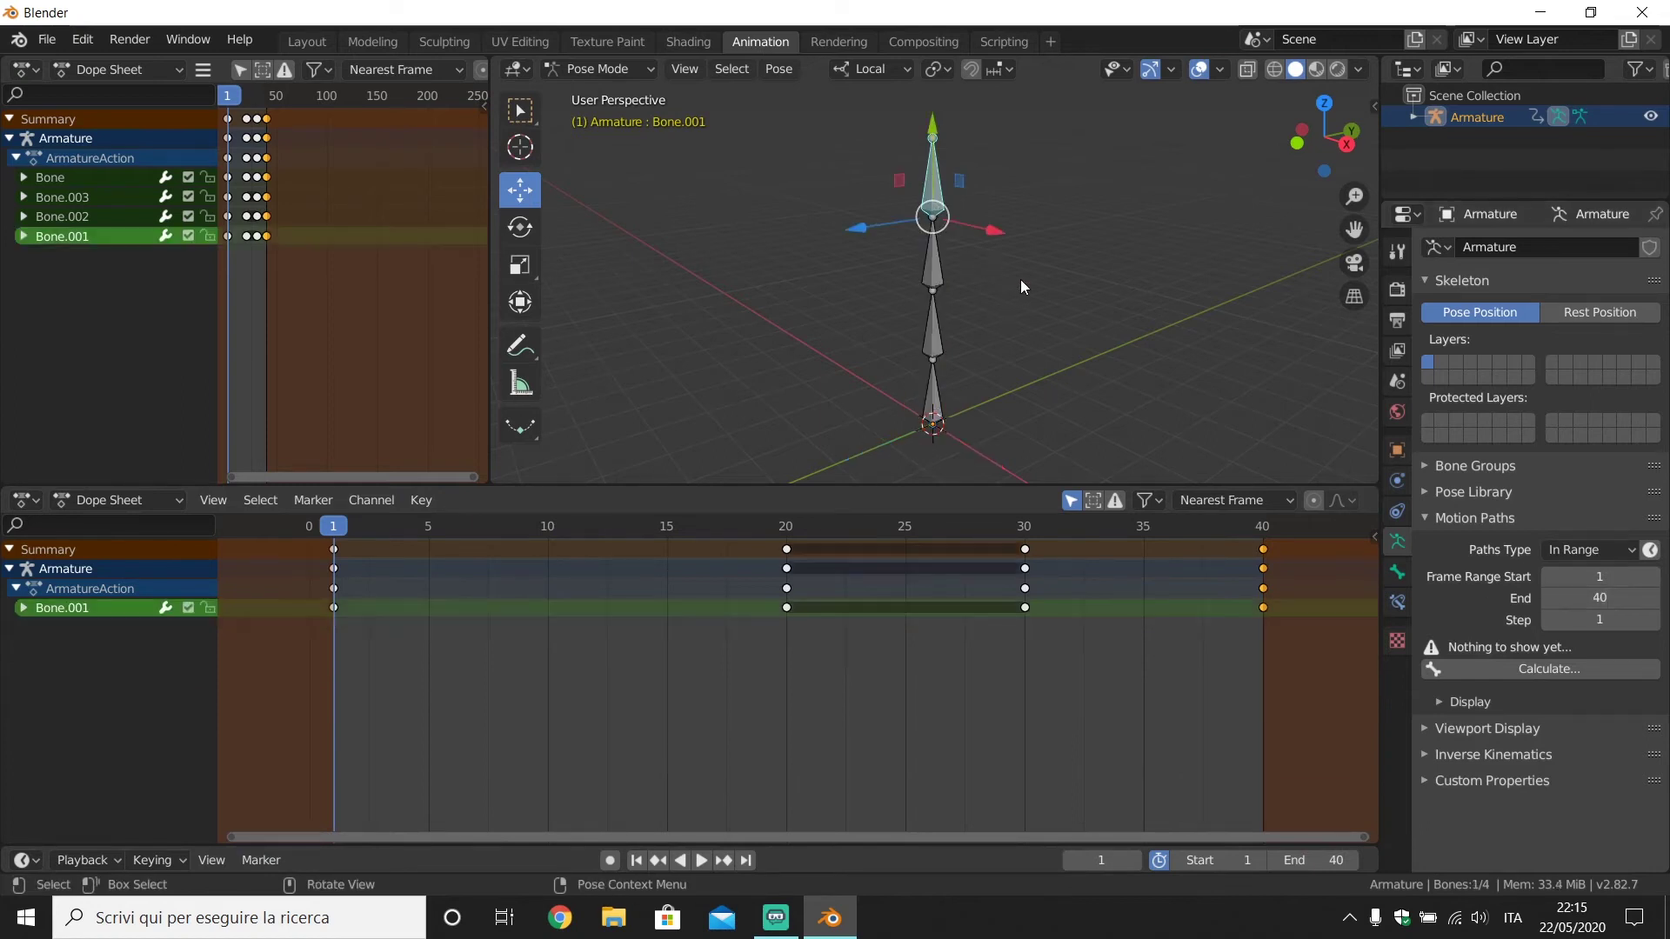
{"action": "left_click", "coordinate": [1516, 668]}
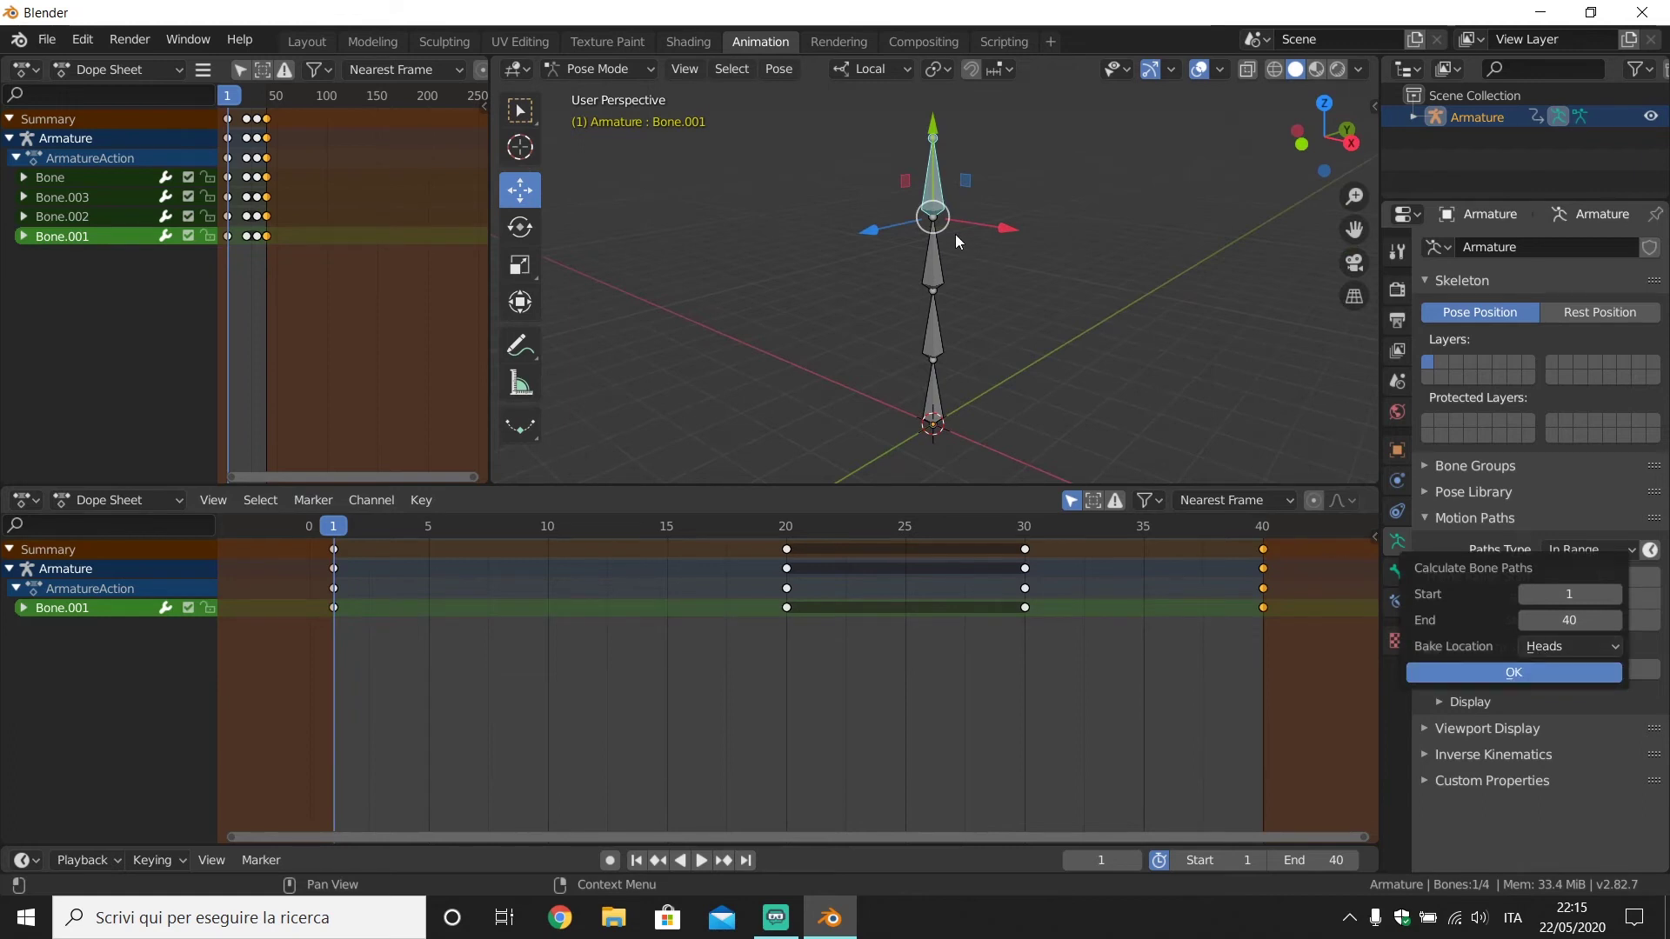
{"action": "left_click", "coordinate": [1522, 647]}
{"action": "left_click", "coordinate": [1518, 694]}
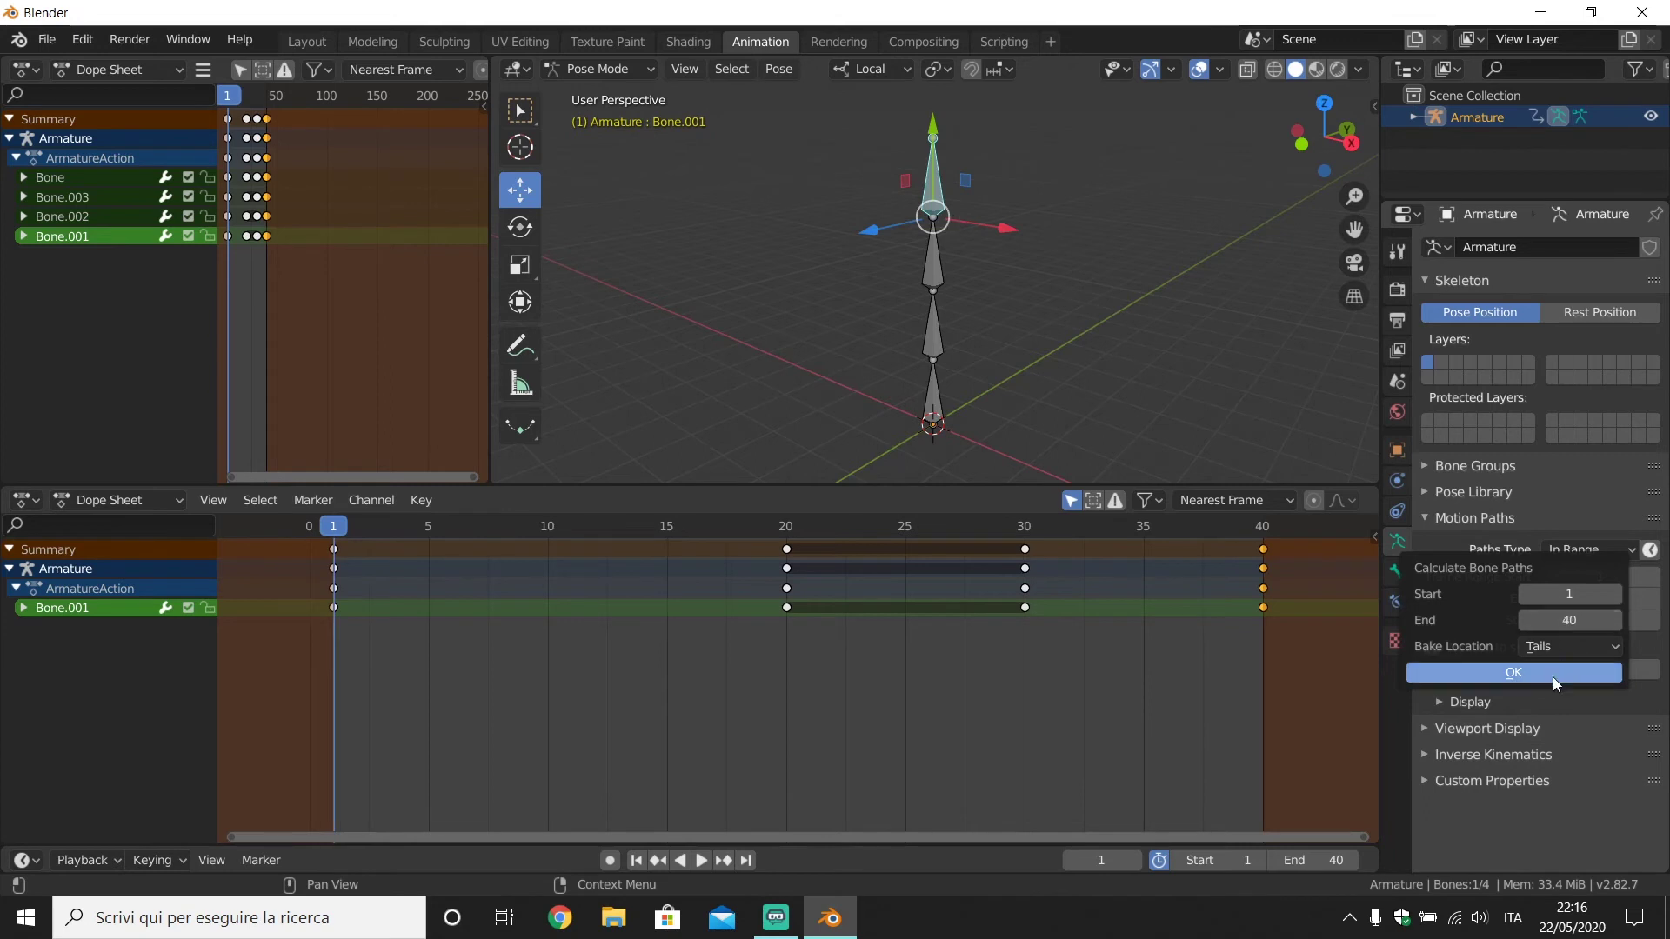
{"action": "left_click", "coordinate": [1517, 676]}
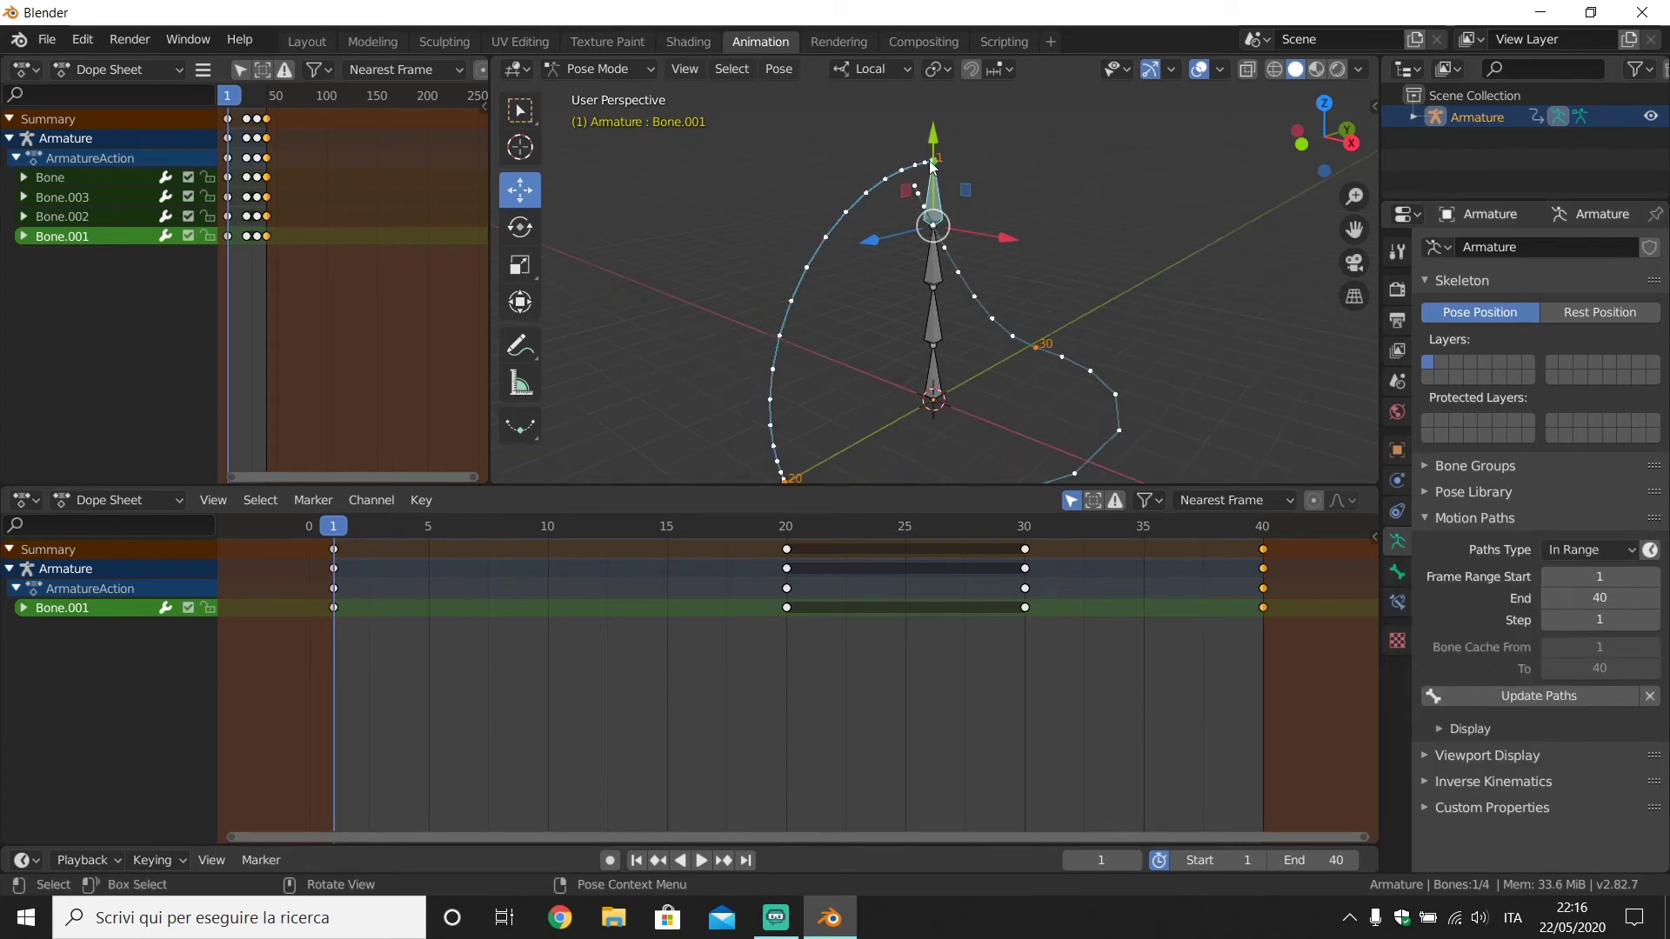
Step: Review Bone.001's path in playback, then clear it and recalculate it baked from heads
{"action": "key", "text": "space"}
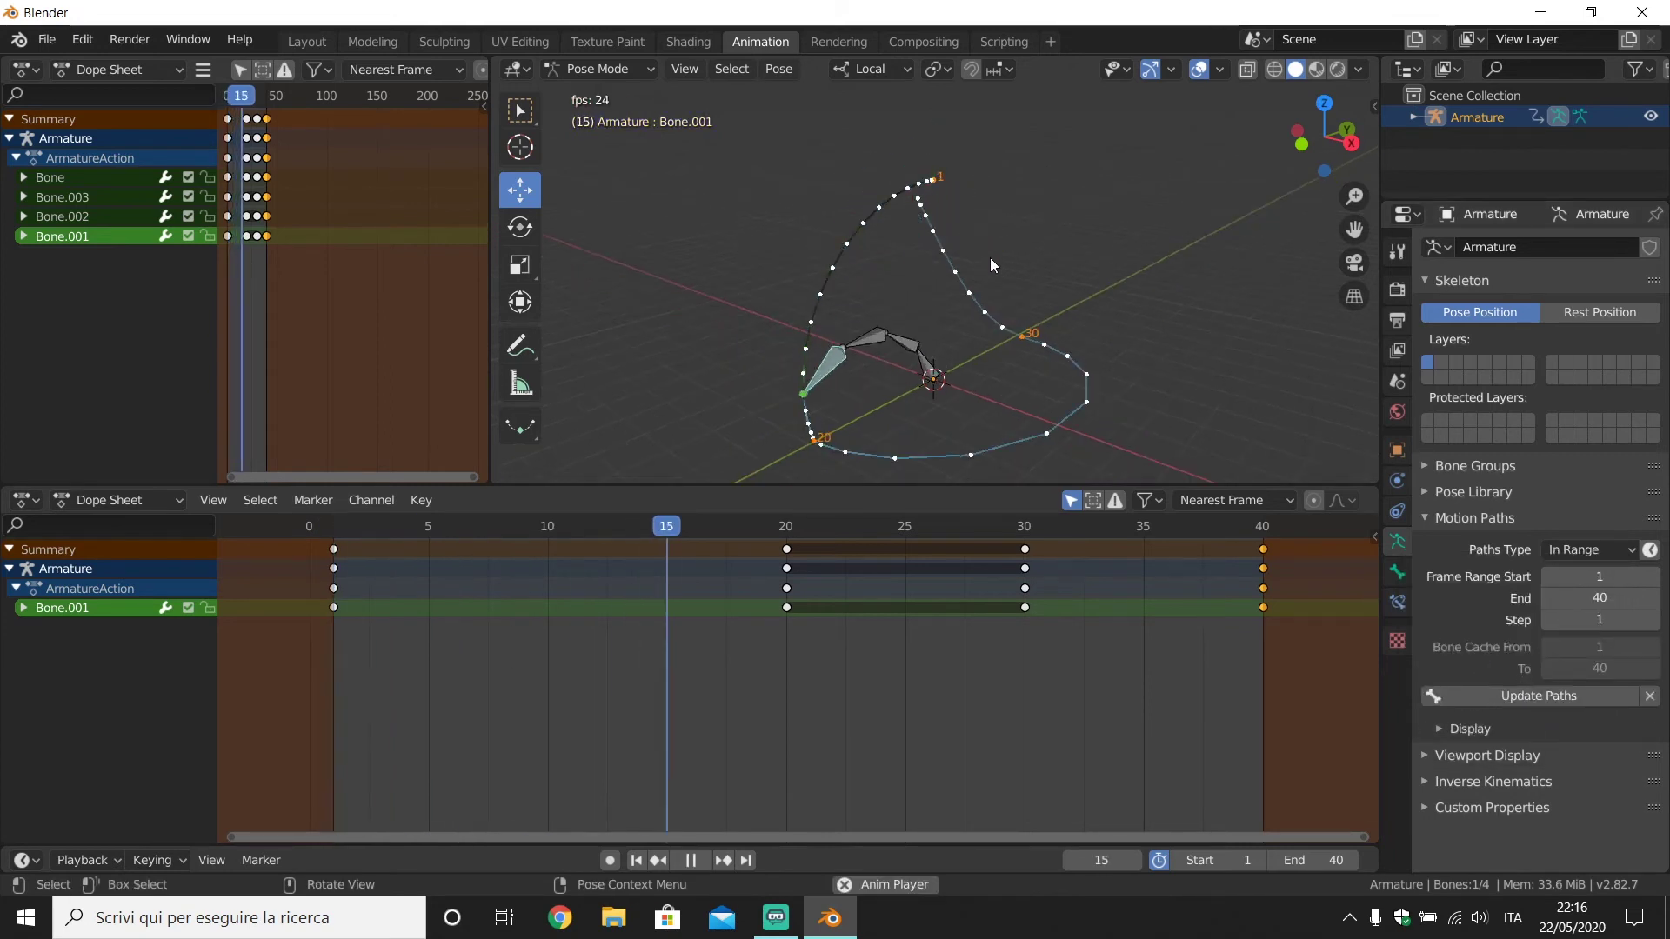
{"action": "mouse_move", "coordinate": [1028, 321]}
{"action": "middle_mouse_down"}
{"action": "mouse_move", "coordinate": [962, 265]}
{"action": "mouse_move", "coordinate": [918, 268]}
{"action": "middle_mouse_up"}
{"action": "key", "text": "space"}
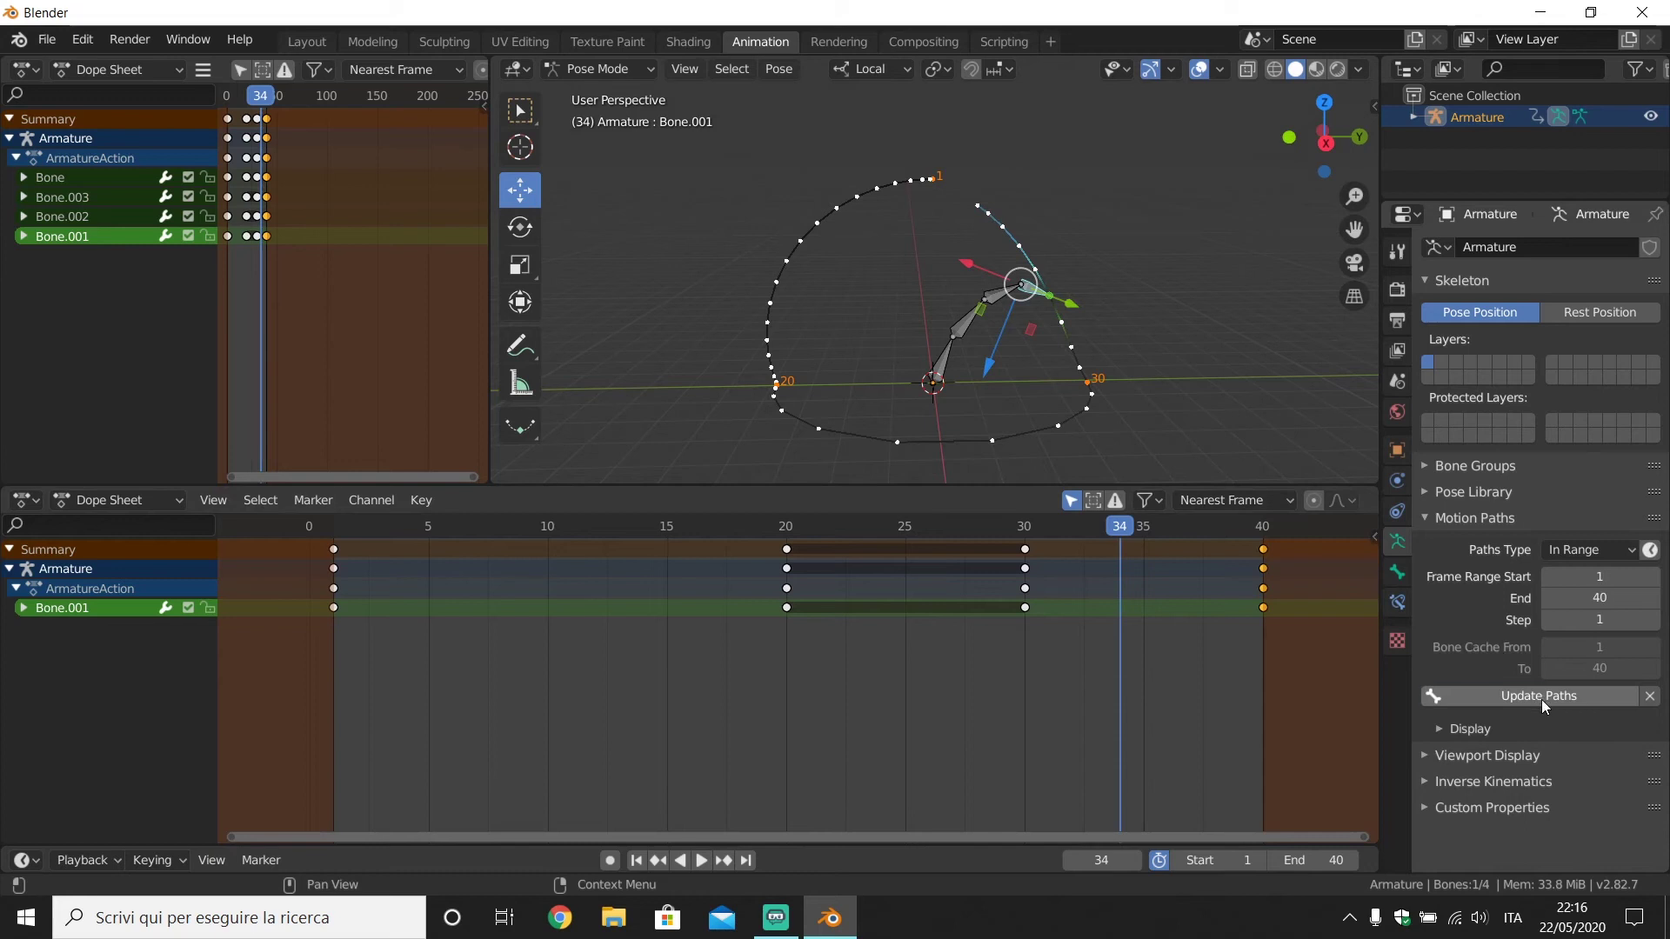
{"action": "left_click", "coordinate": [1644, 699]}
{"action": "left_click", "coordinate": [1582, 674]}
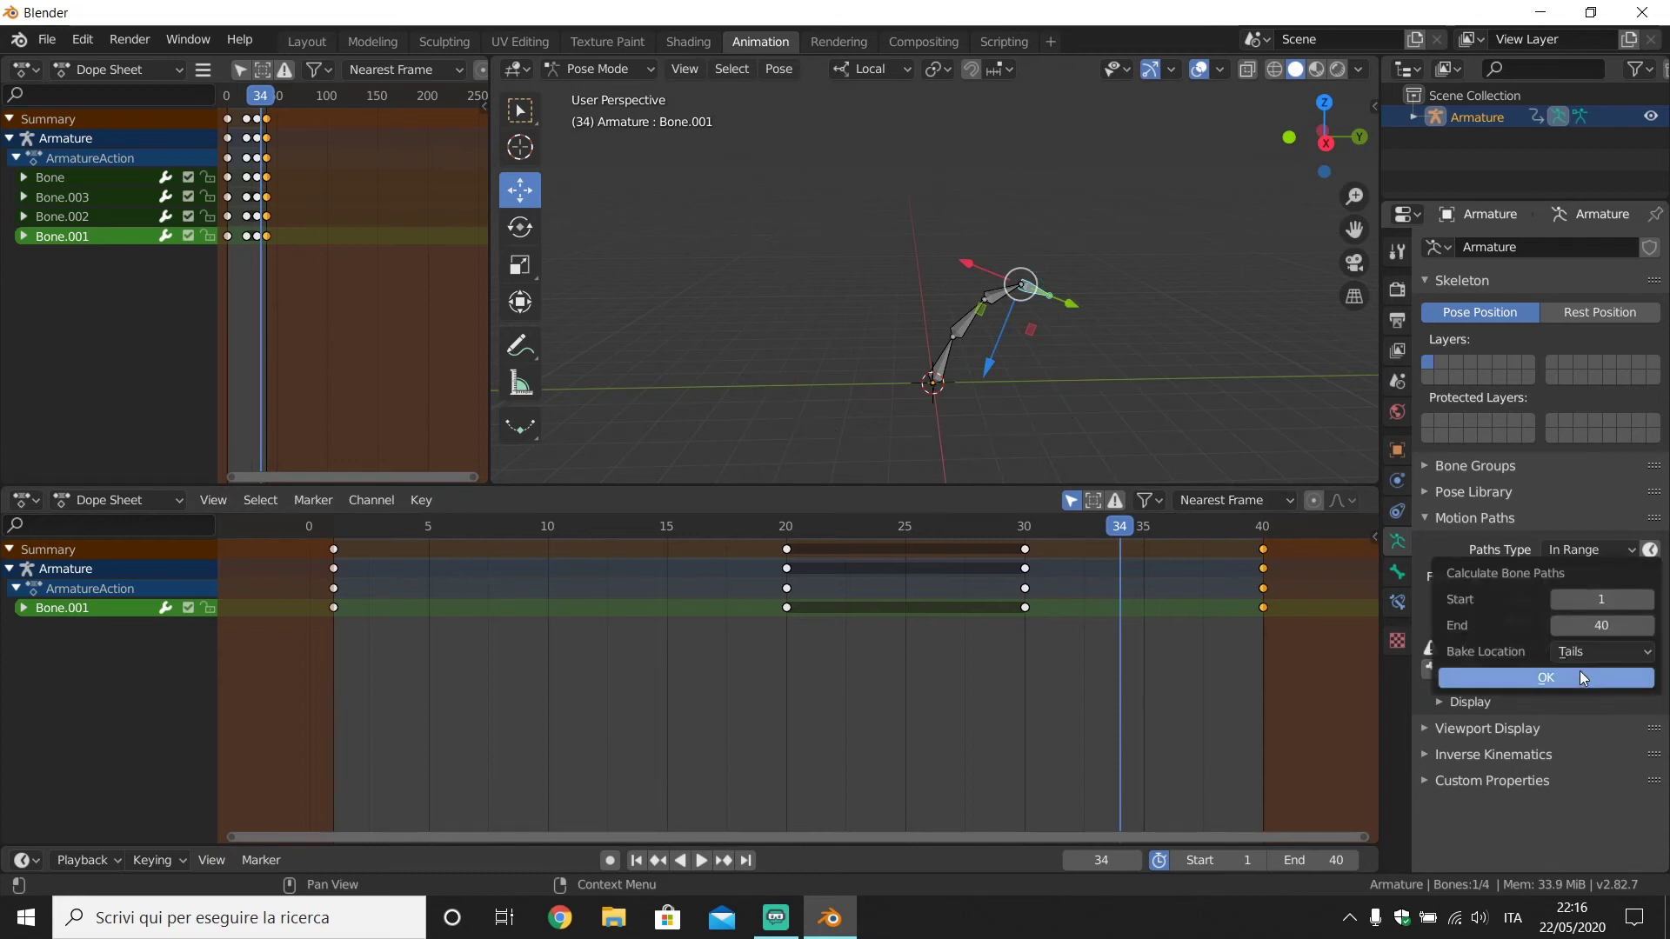
{"action": "left_click", "coordinate": [1574, 677]}
Step: Play back to check the head-based path, clear it, and box-select all four bones
{"action": "key", "text": "space"}
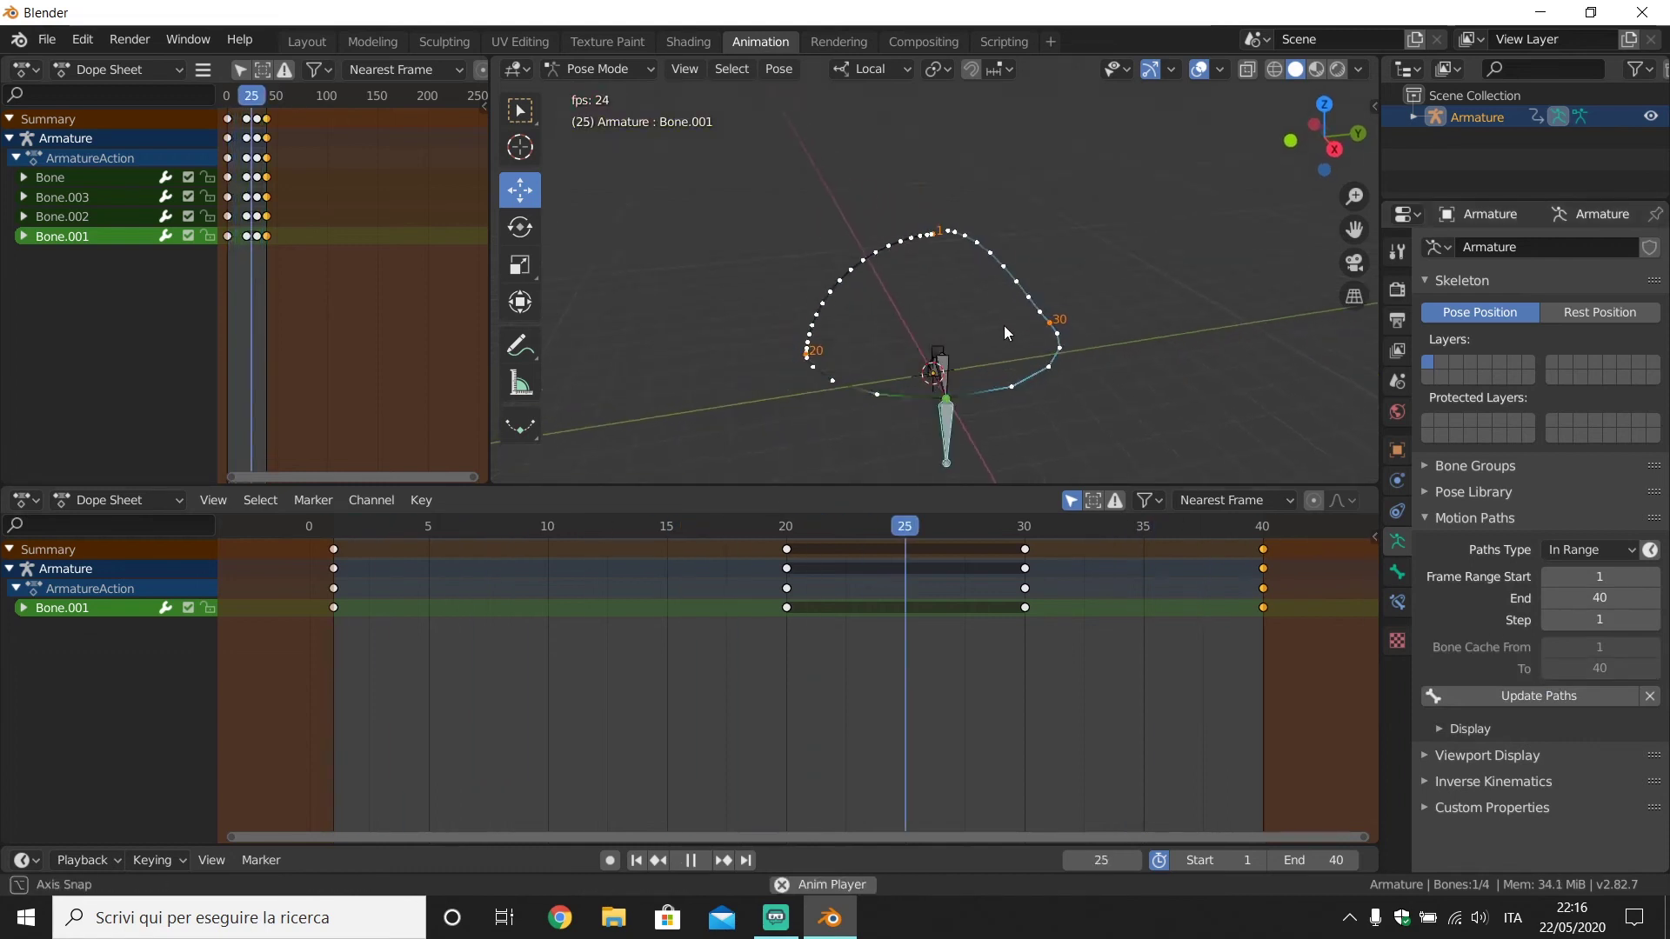
{"action": "middle_click_drag", "start_coordinate": [1007, 327], "coordinate": [966, 360]}
{"action": "key", "text": "space"}
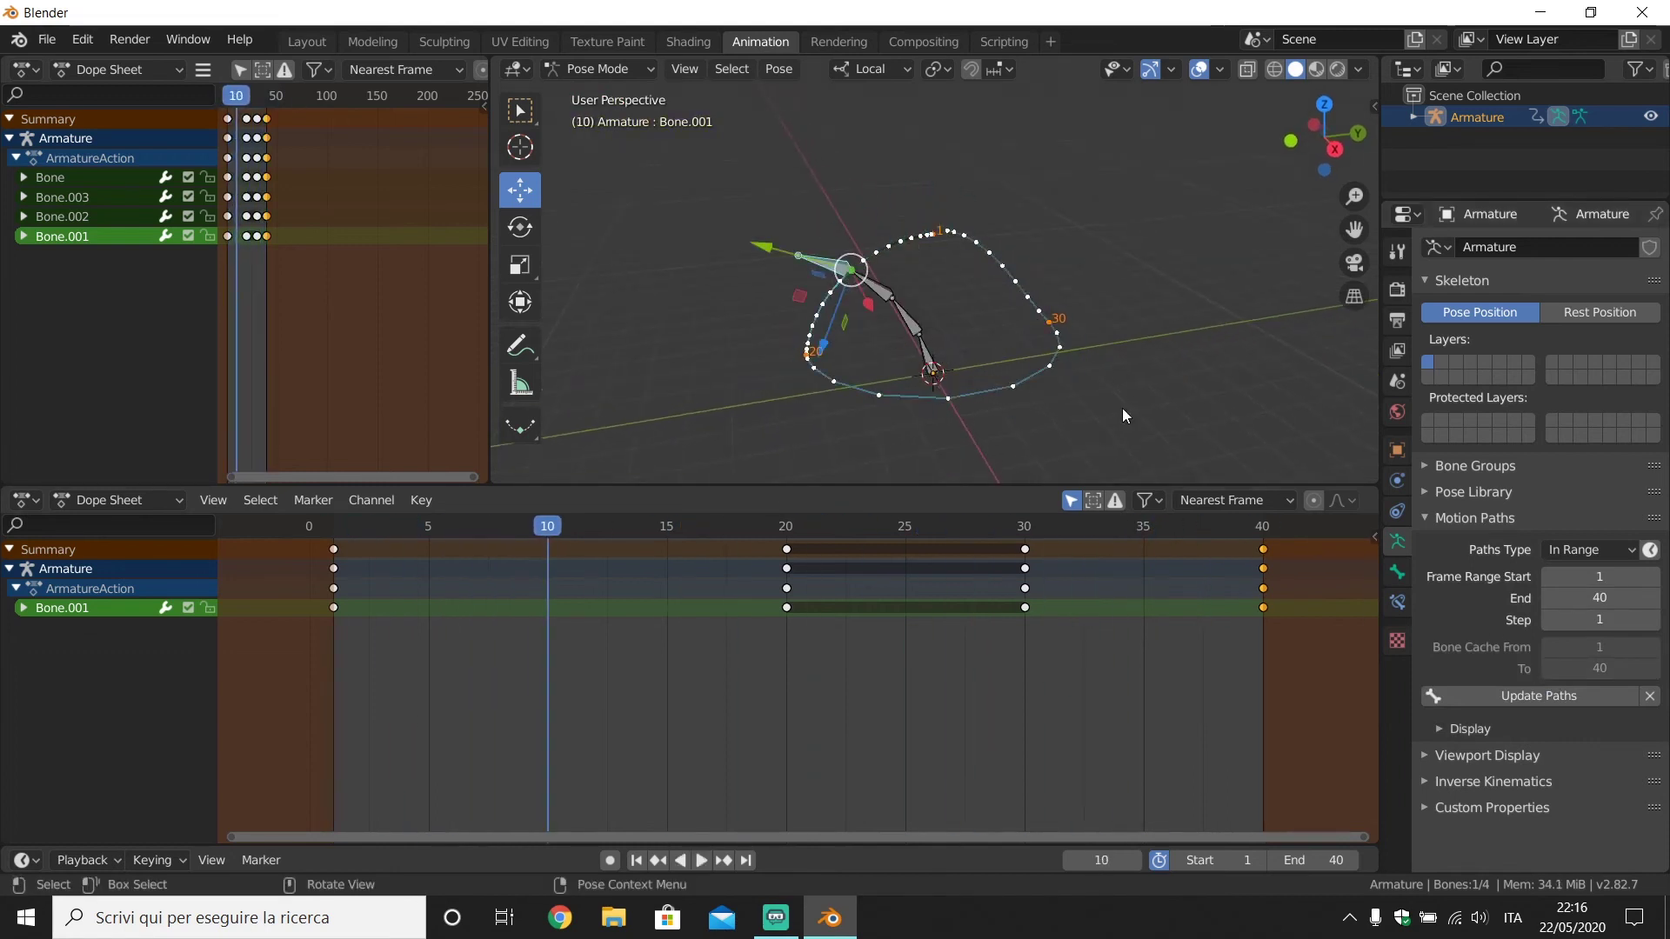
{"action": "left_click", "coordinate": [1651, 696]}
{"action": "left_click_drag", "start_coordinate": [741, 195], "coordinate": [1002, 409]}
Step: Calculate head-based motion paths for all four bones over frames 1–40 and review playback
{"action": "left_click", "coordinate": [1533, 670]}
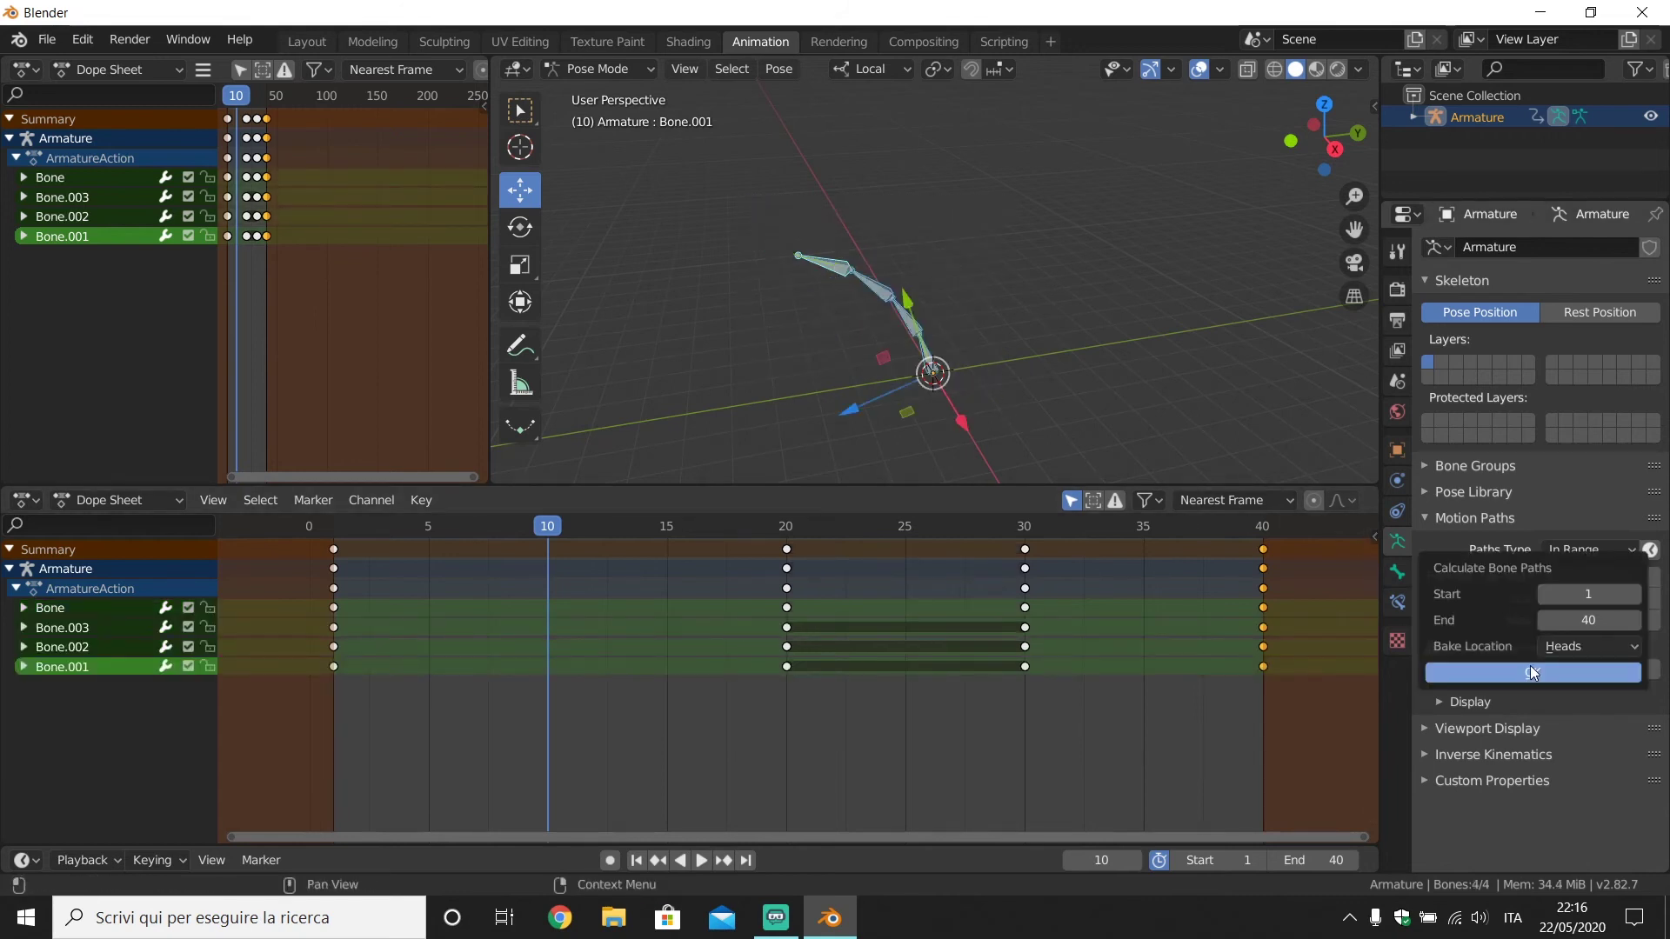
{"action": "left_click", "coordinate": [1591, 646]}
{"action": "left_click", "coordinate": [1550, 686]}
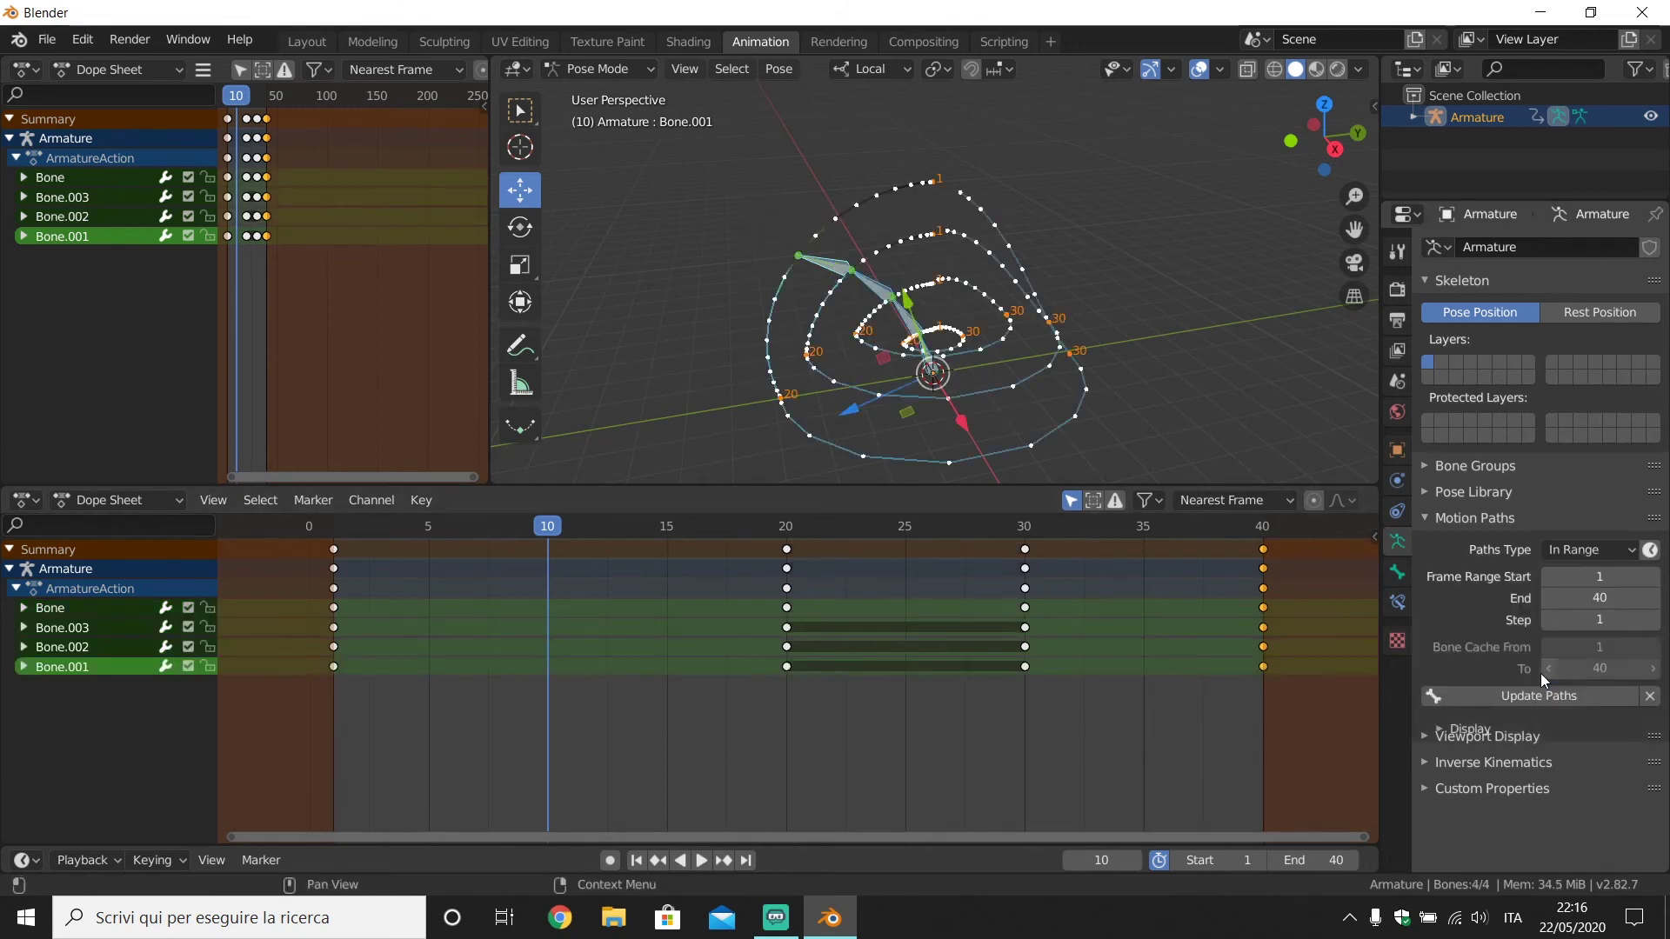
{"action": "middle_click_drag", "start_coordinate": [870, 313], "coordinate": [977, 303]}
{"action": "key", "text": "space"}
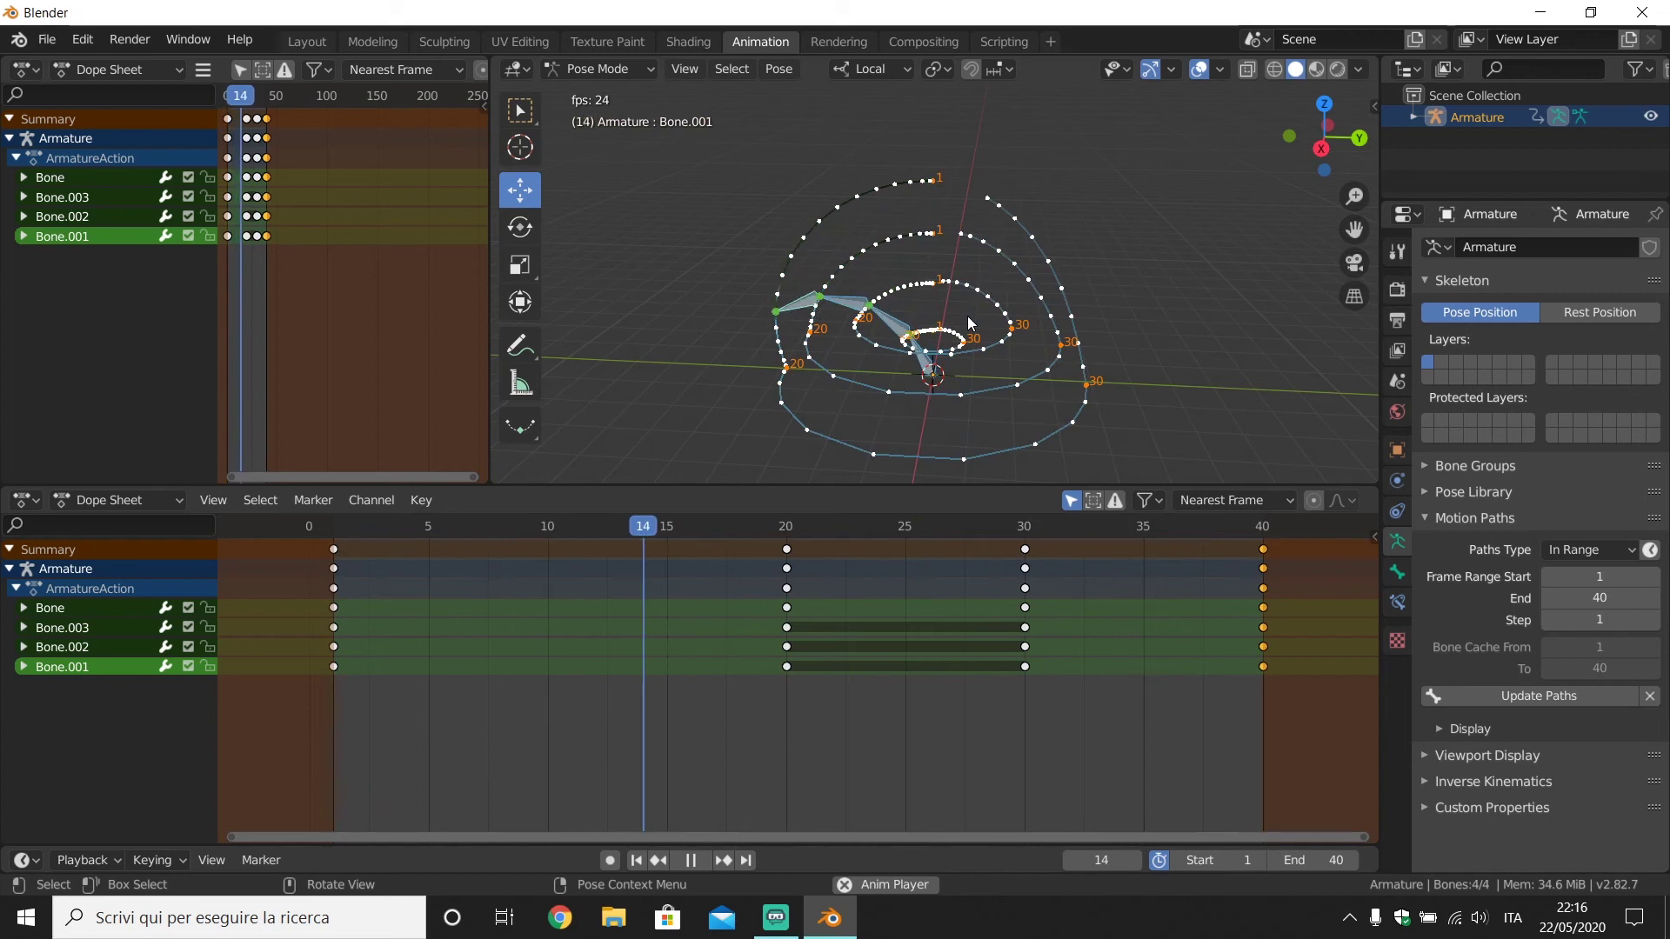
{"action": "key", "text": "space"}
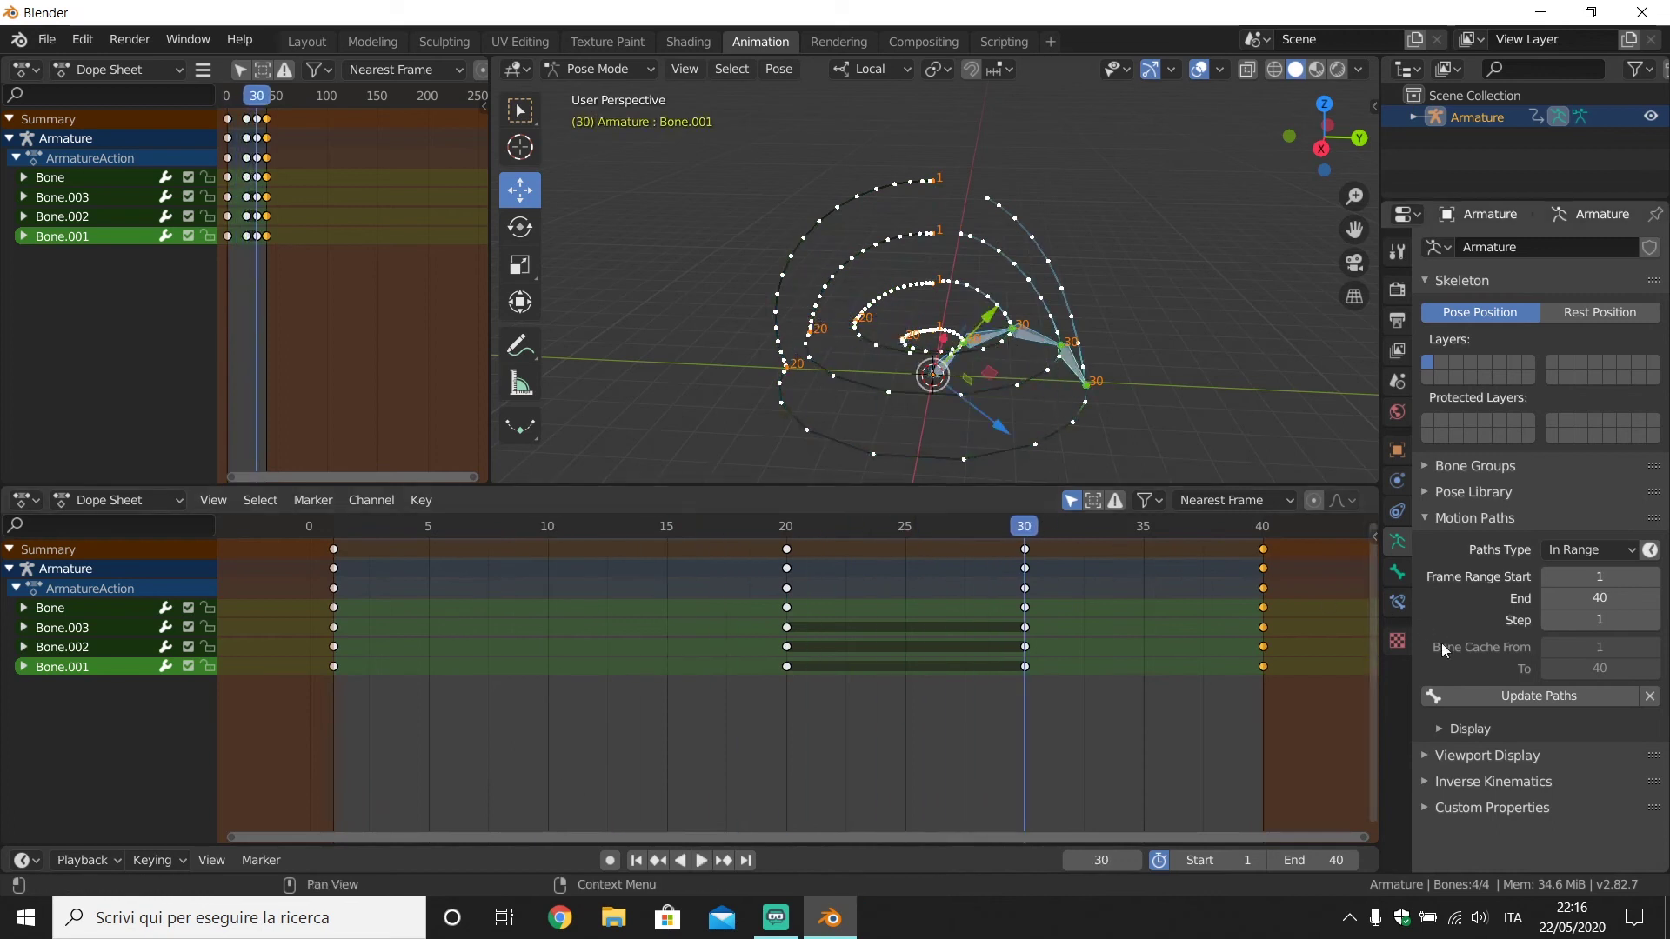
Step: Clear all paths and calculate a tail-based motion path for Bone.001 only
{"action": "left_click", "coordinate": [1650, 696]}
{"action": "left_click", "coordinate": [1069, 369]}
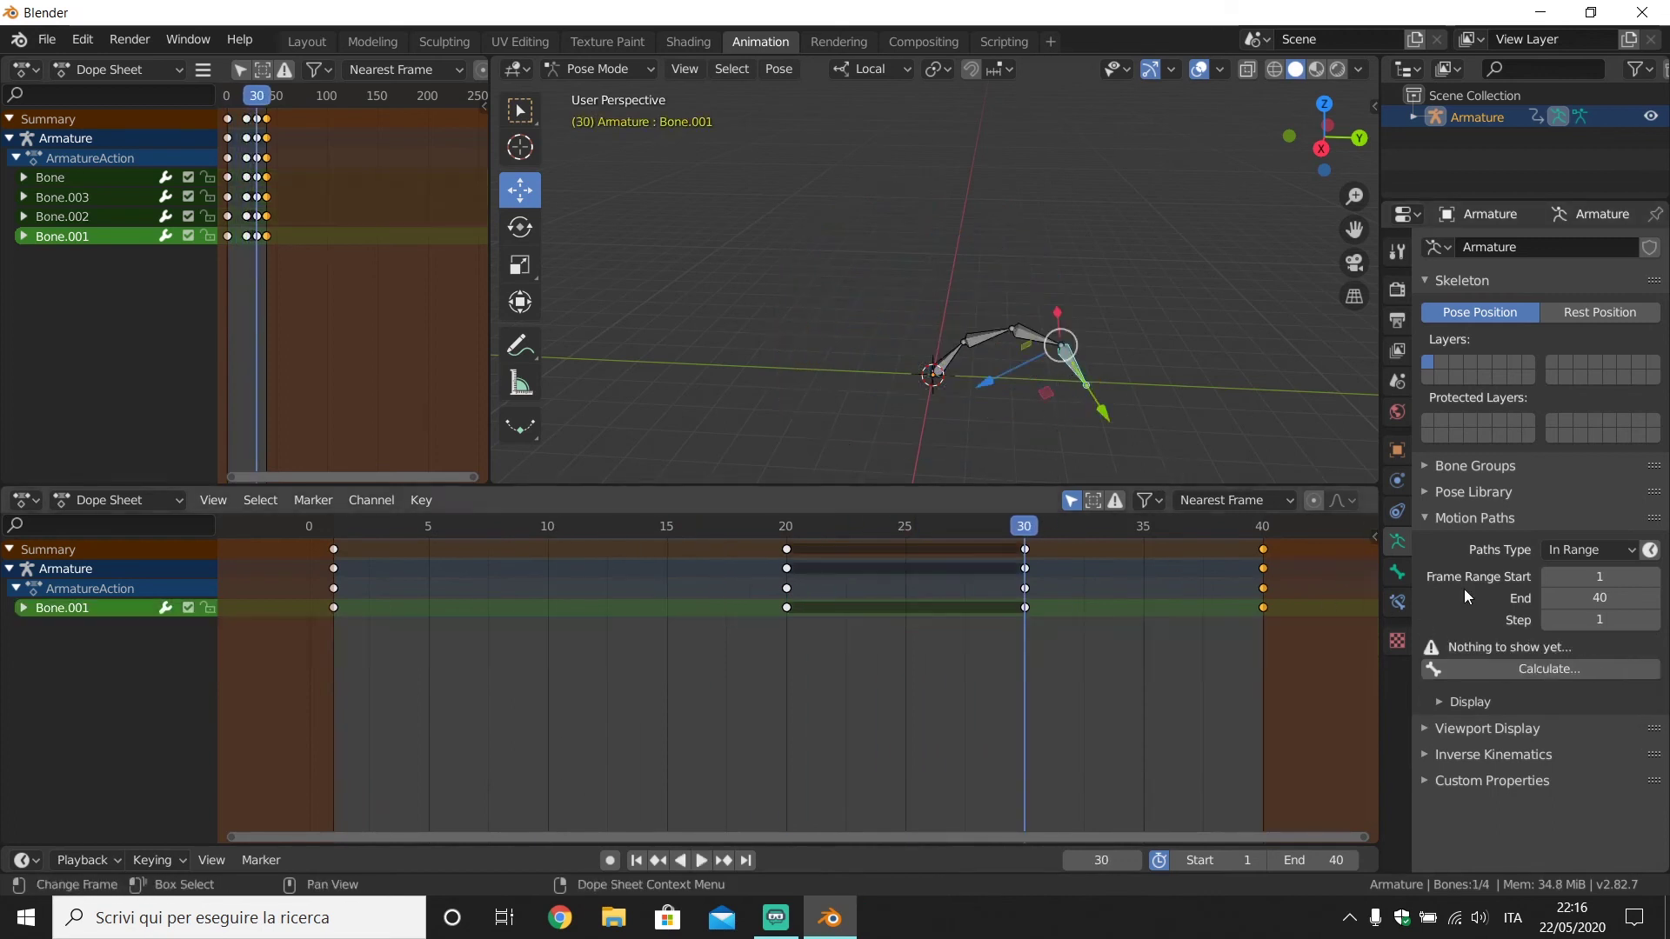
{"action": "left_click", "coordinate": [1573, 664]}
{"action": "left_click", "coordinate": [1572, 651]}
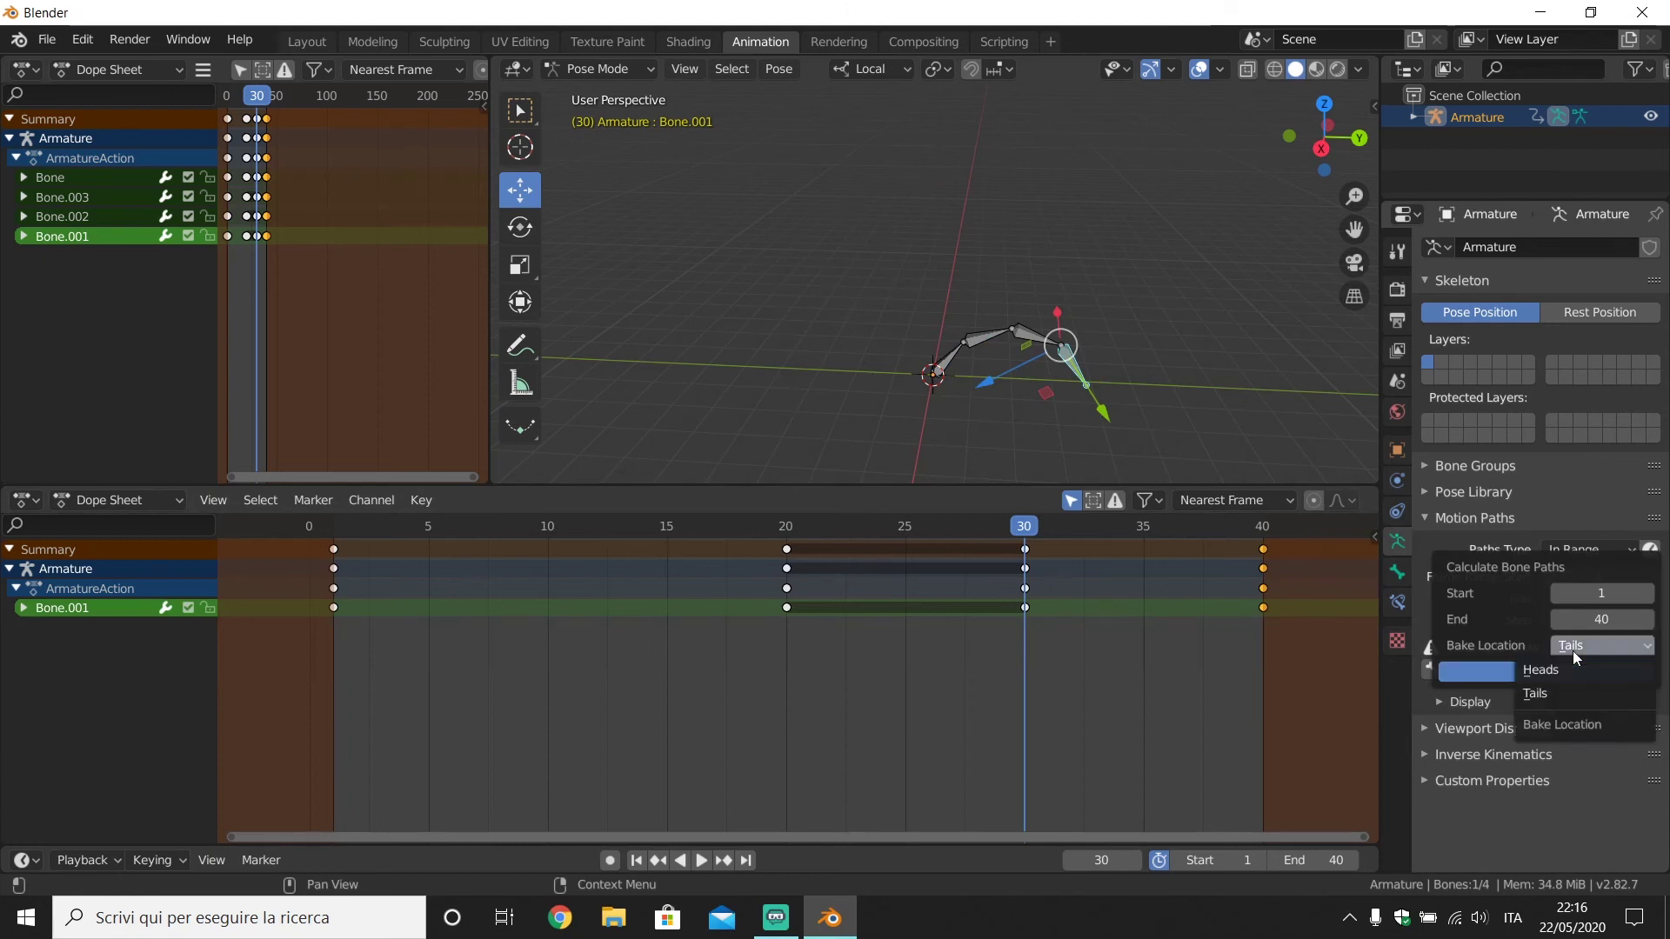
{"action": "left_click", "coordinate": [1568, 666]}
{"action": "left_click", "coordinate": [1485, 678]}
Step: Play and stop the animation, then set the current frame to 25
{"action": "key", "text": "space"}
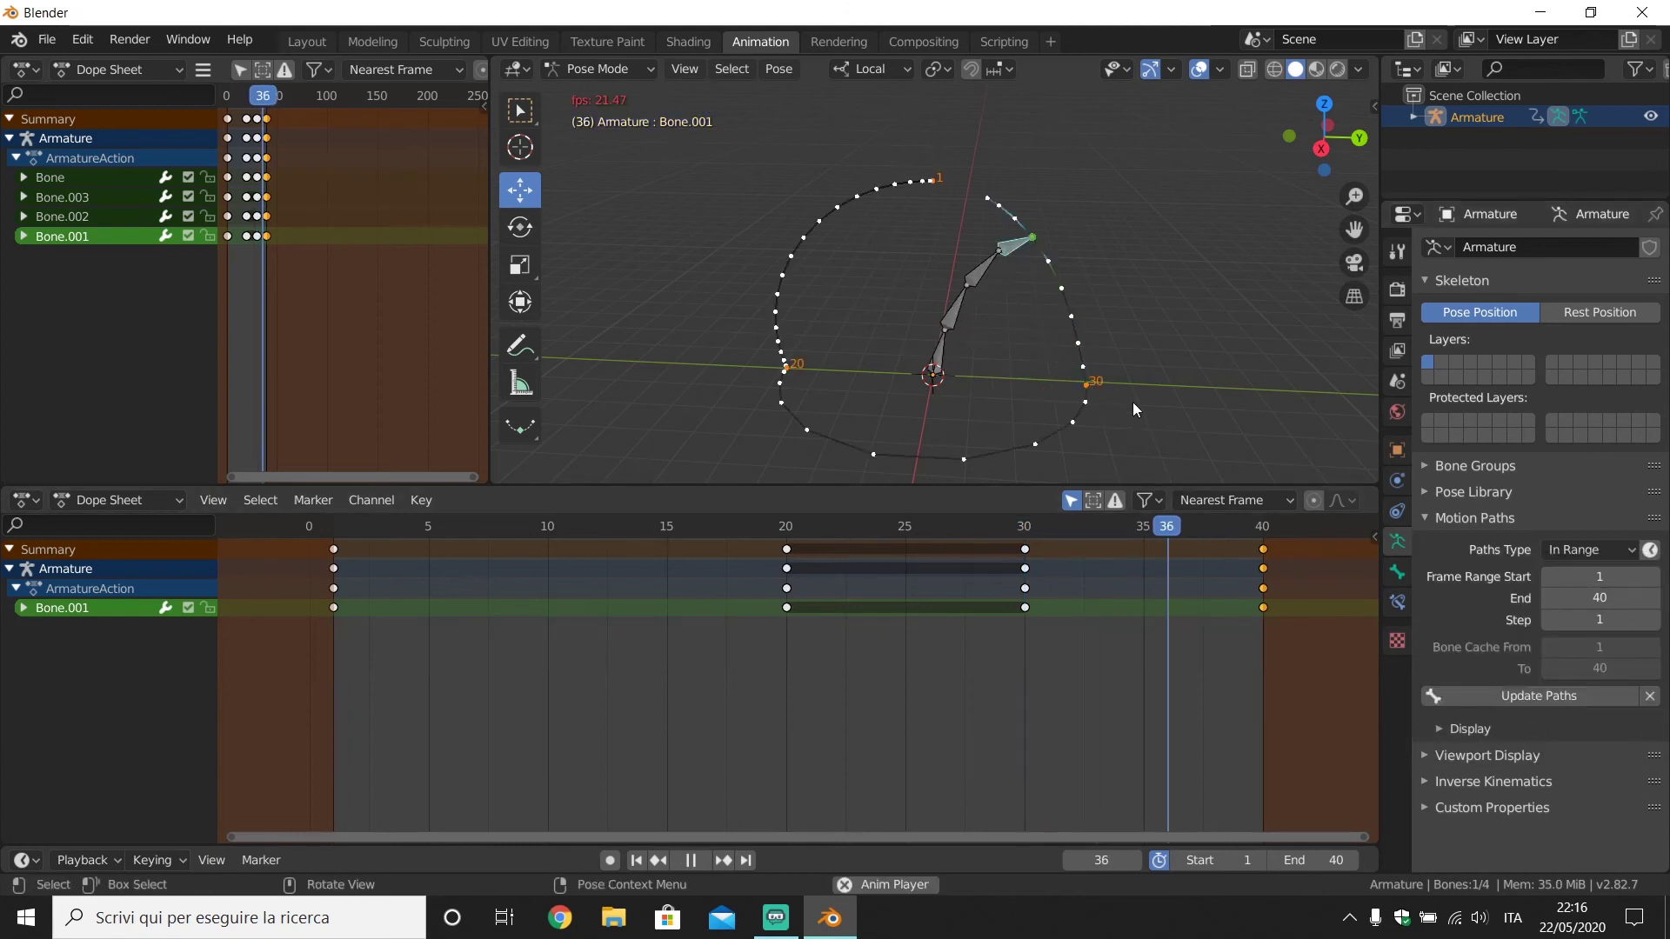
{"action": "key", "text": "Escape"}
{"action": "left_click_drag", "start_coordinate": [1014, 541], "coordinate": [916, 543]}
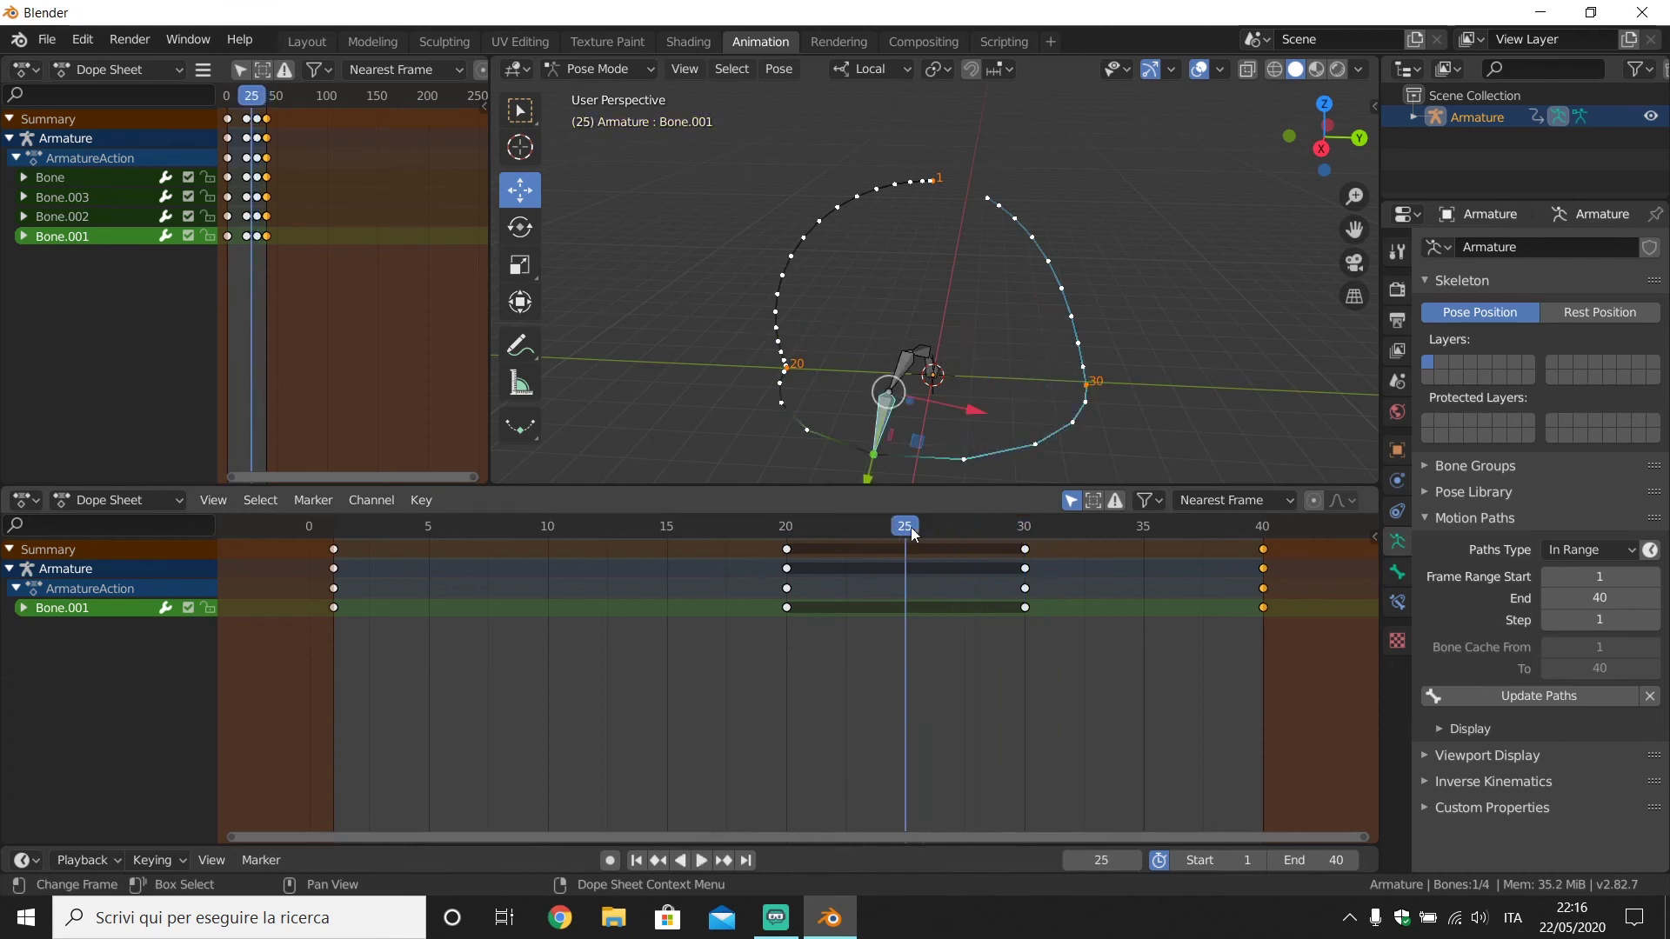
Step: Rotate Bone.001 about -85 degrees and key its location and rotation (LocRot) at frame 25
{"action": "mouse_move", "coordinate": [878, 409]}
{"action": "middle_mouse_down"}
{"action": "mouse_move", "coordinate": [805, 361]}
{"action": "mouse_move", "coordinate": [823, 305]}
{"action": "mouse_move", "coordinate": [968, 201]}
{"action": "middle_mouse_up"}
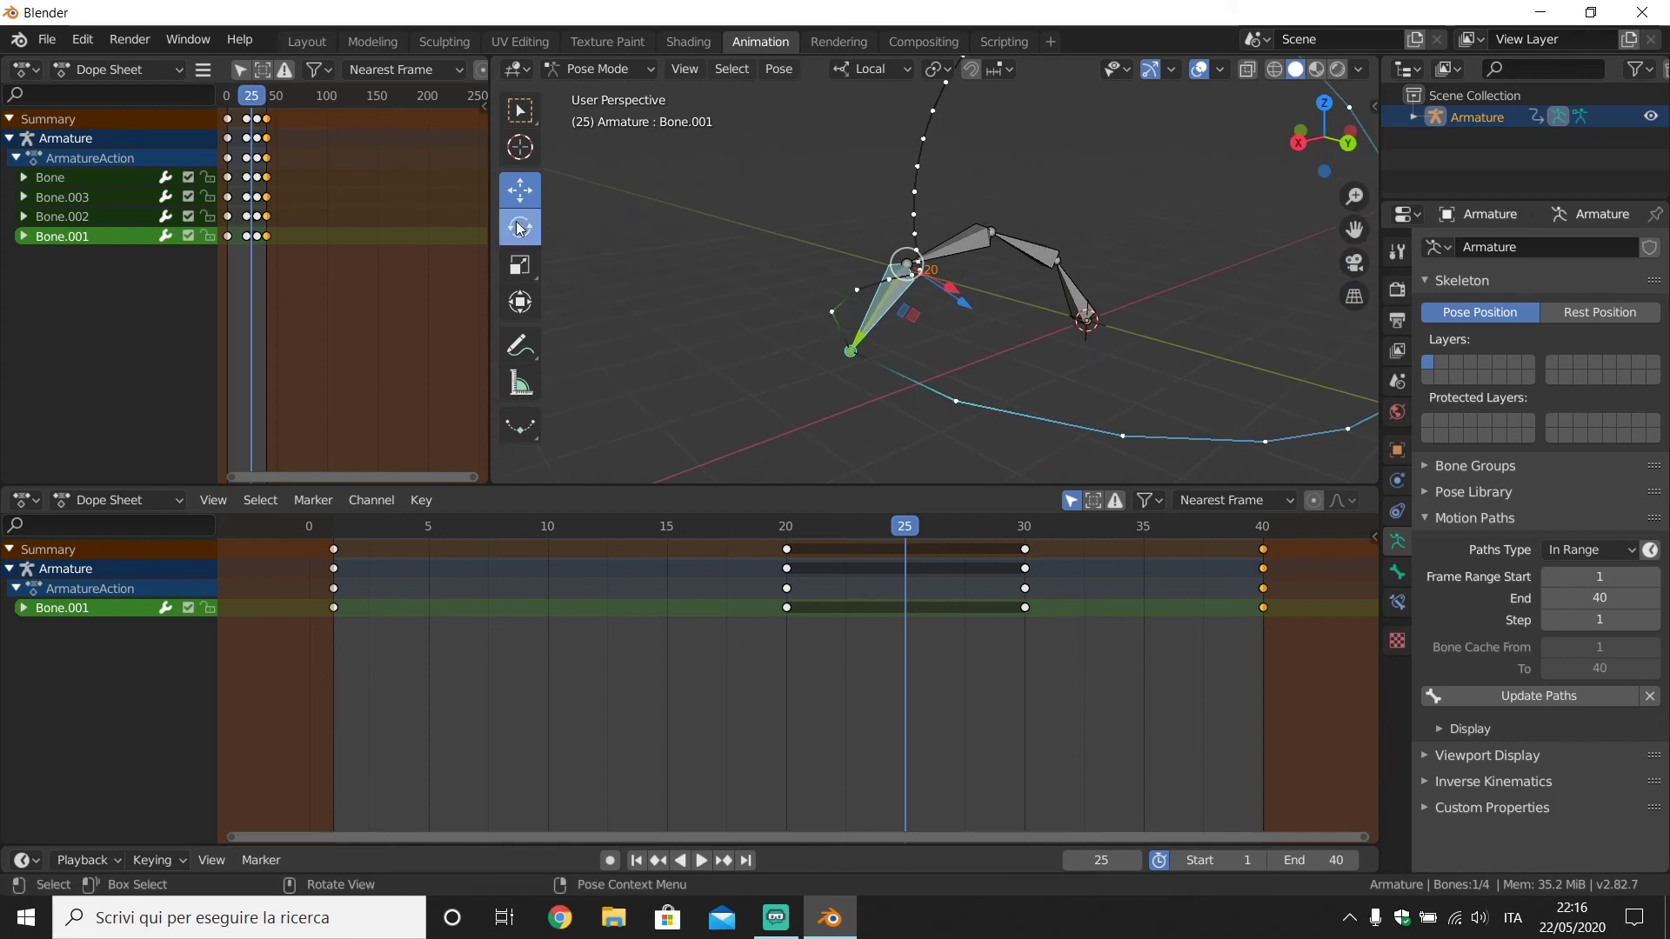
{"action": "left_click", "coordinate": [519, 227]}
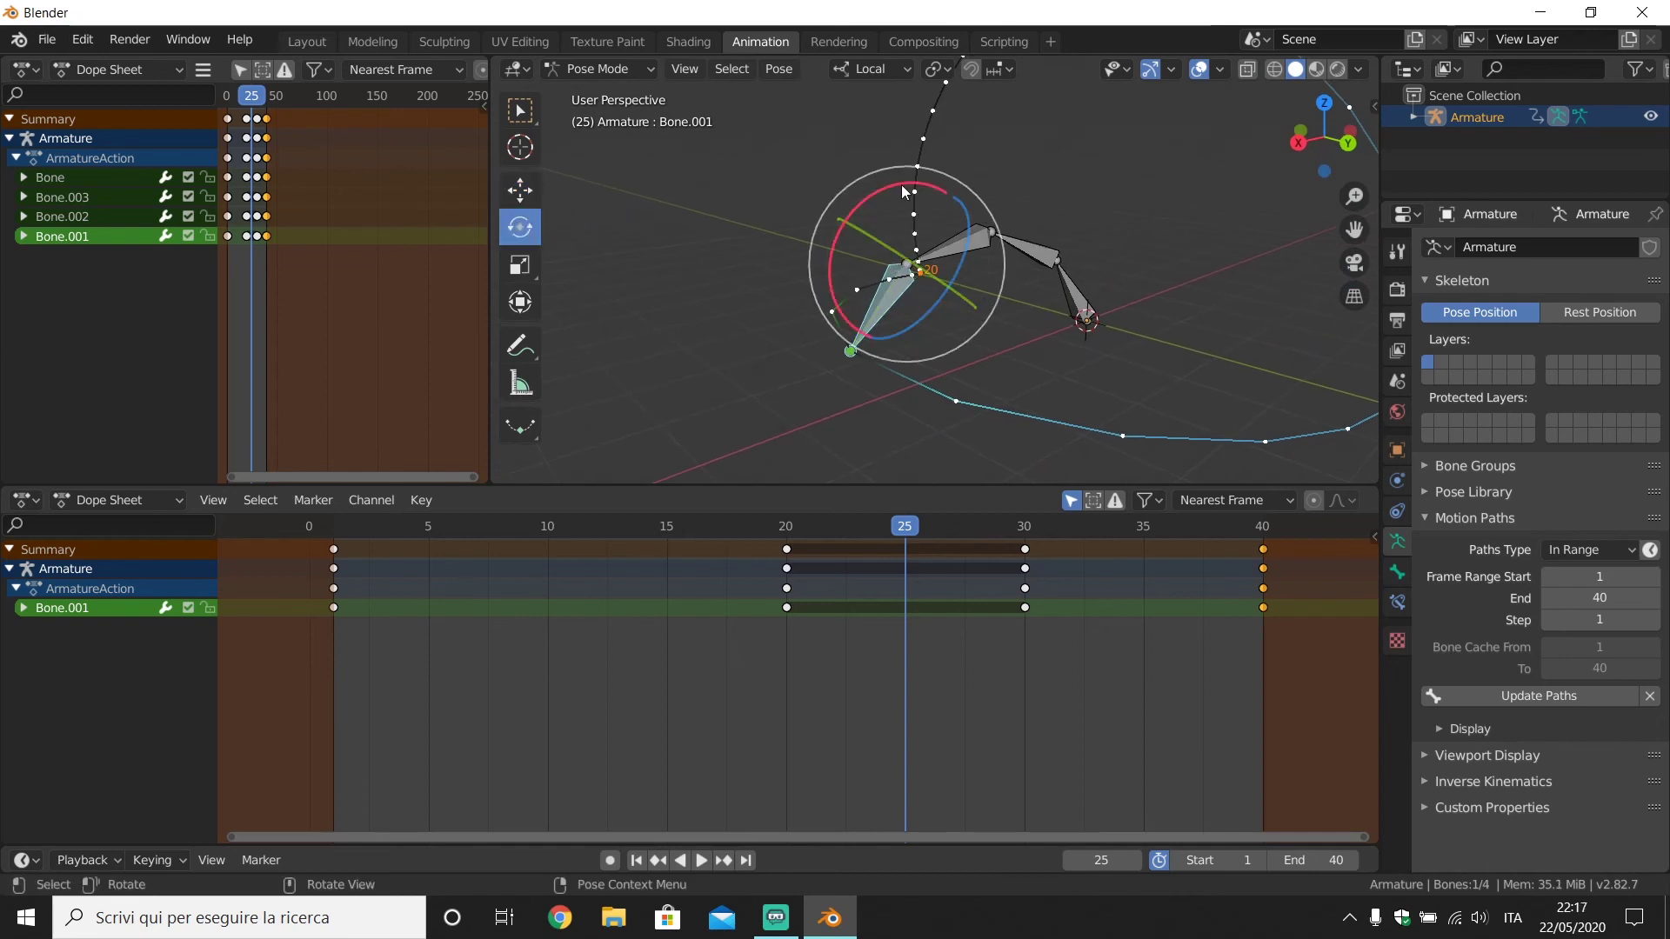
{"action": "mouse_move", "coordinate": [905, 192]}
{"action": "left_mouse_down"}
{"action": "mouse_move", "coordinate": [1108, 243]}
{"action": "mouse_move", "coordinate": [988, 278]}
{"action": "left_mouse_up"}
{"action": "key", "text": "i"}
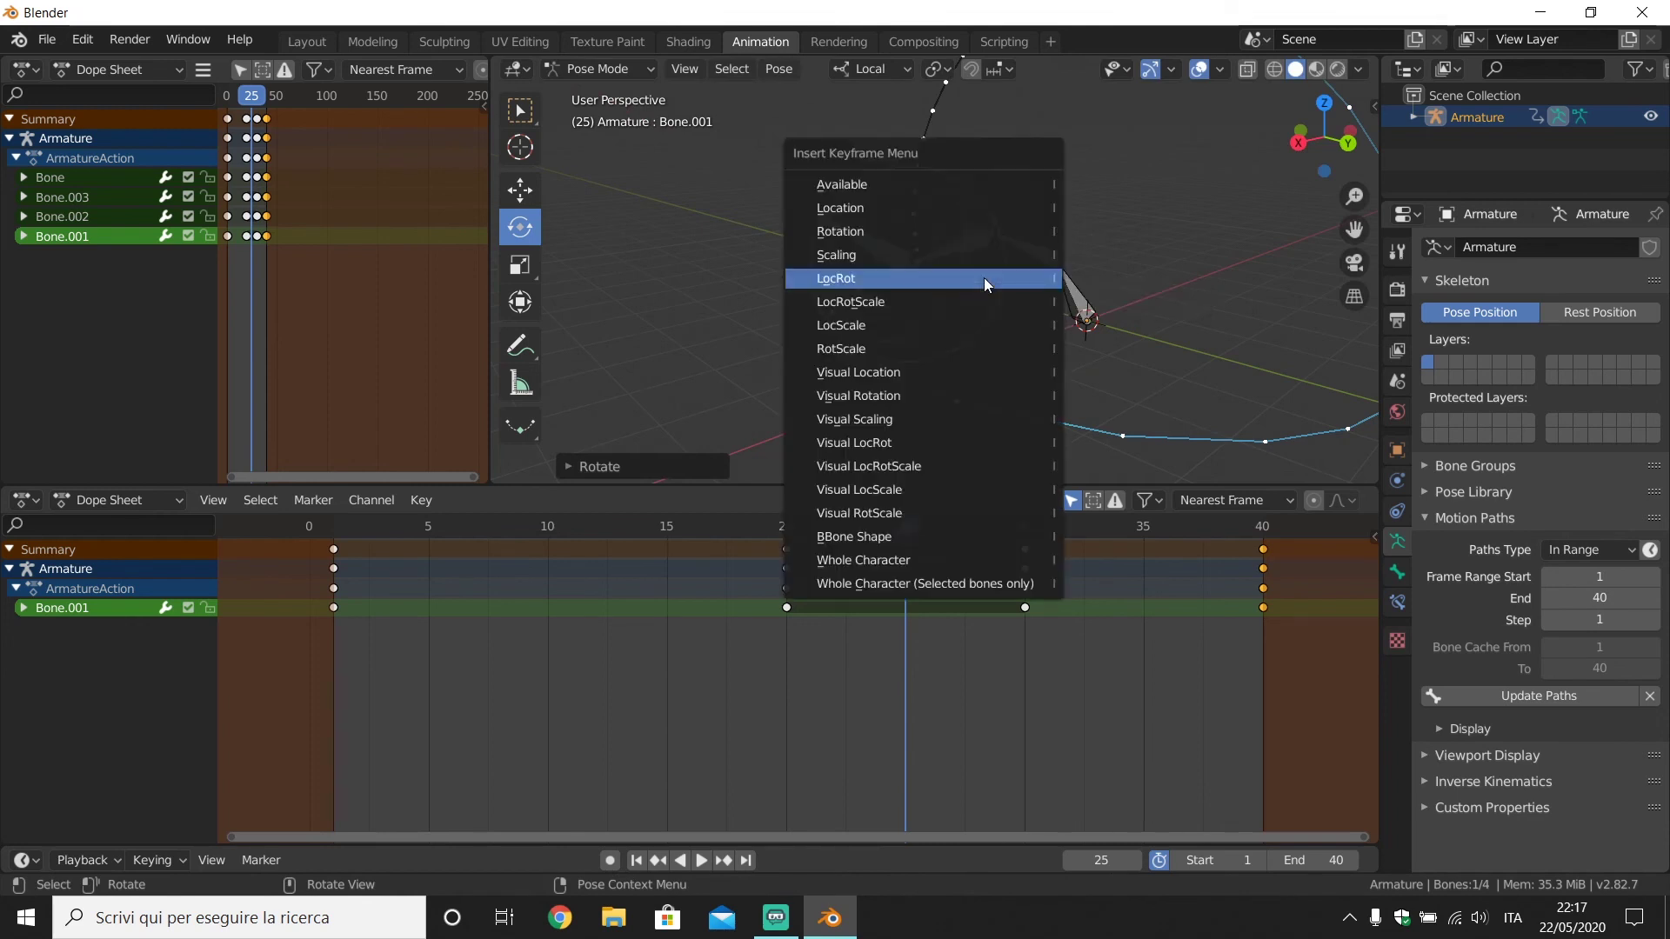
{"action": "left_click", "coordinate": [984, 278]}
Step: Update Bone.001's motion path to the new pose and play the animation
{"action": "middle_click_drag", "start_coordinate": [892, 278], "coordinate": [964, 287]}
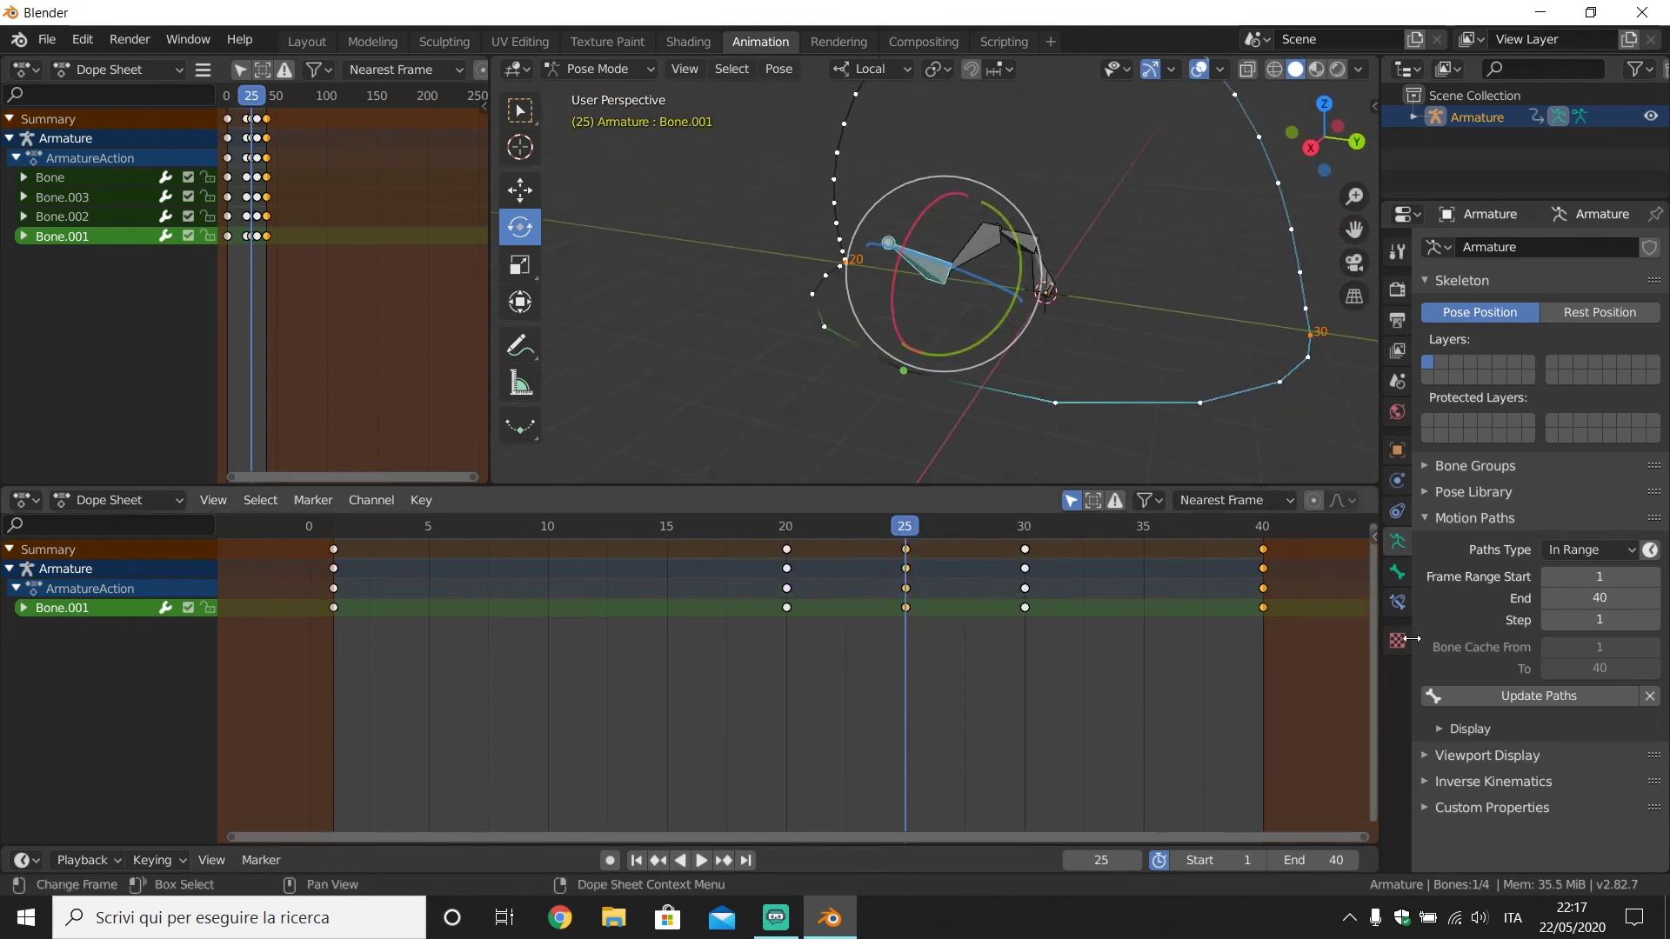
{"action": "left_click", "coordinate": [1528, 691]}
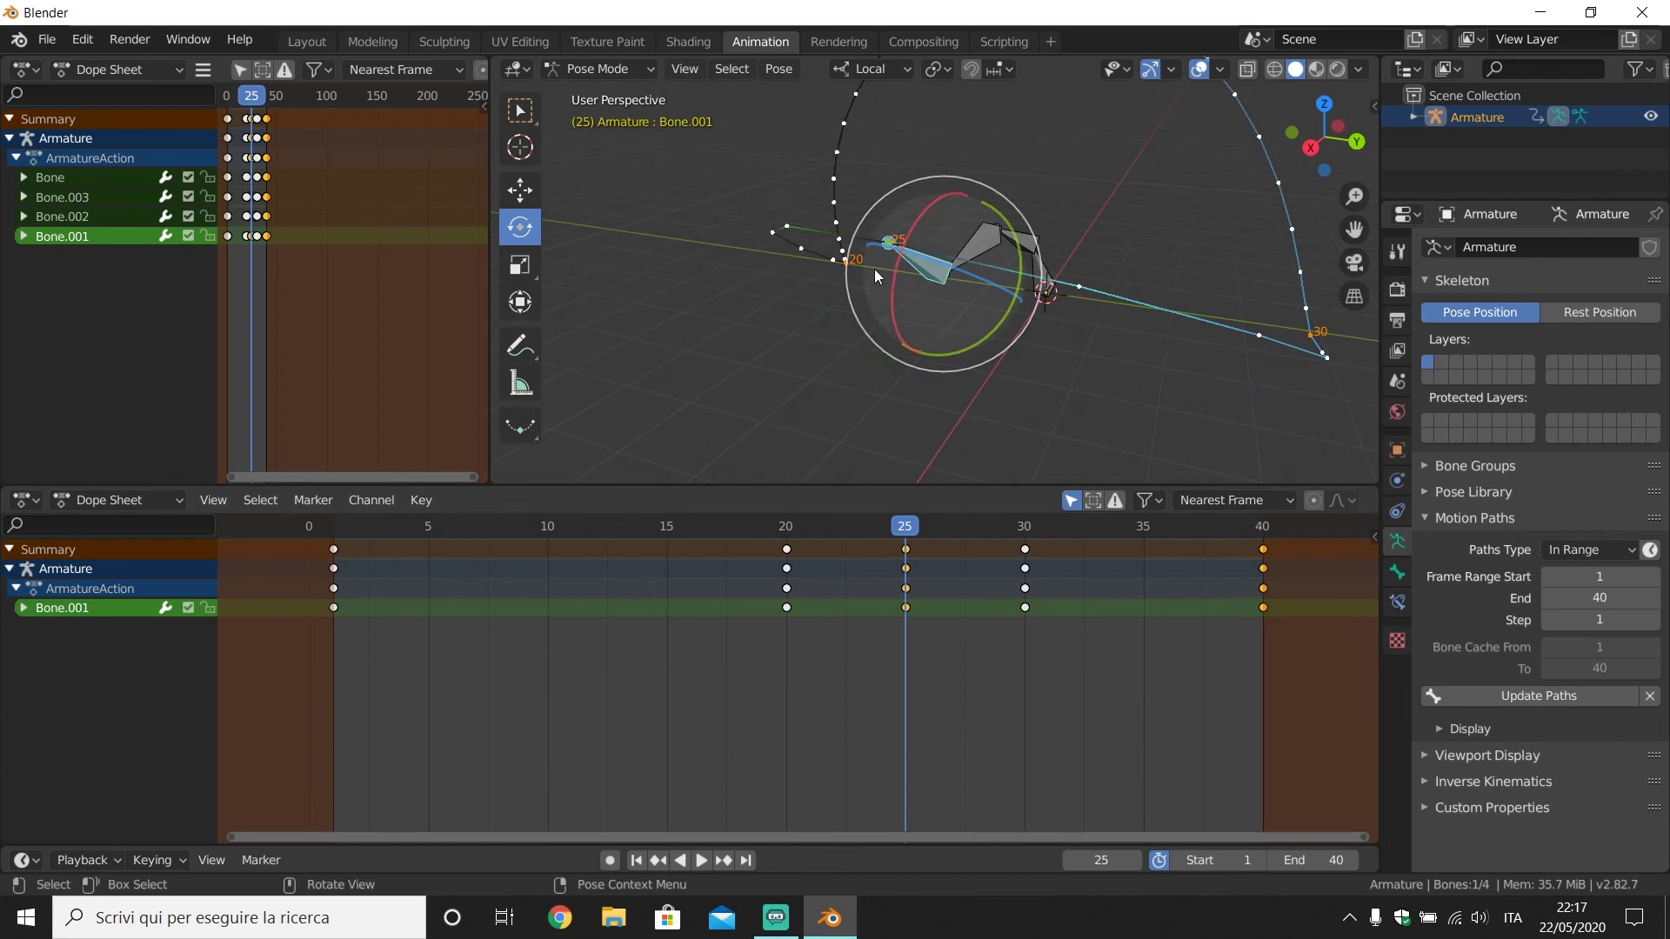
{"action": "key", "text": "space"}
{"action": "mouse_move", "coordinate": [875, 269]}
{"action": "middle_mouse_down"}
{"action": "mouse_move", "coordinate": [1089, 268]}
{"action": "mouse_move", "coordinate": [1008, 282]}
{"action": "mouse_move", "coordinate": [981, 259]}
{"action": "mouse_move", "coordinate": [985, 293]}
{"action": "middle_mouse_up"}
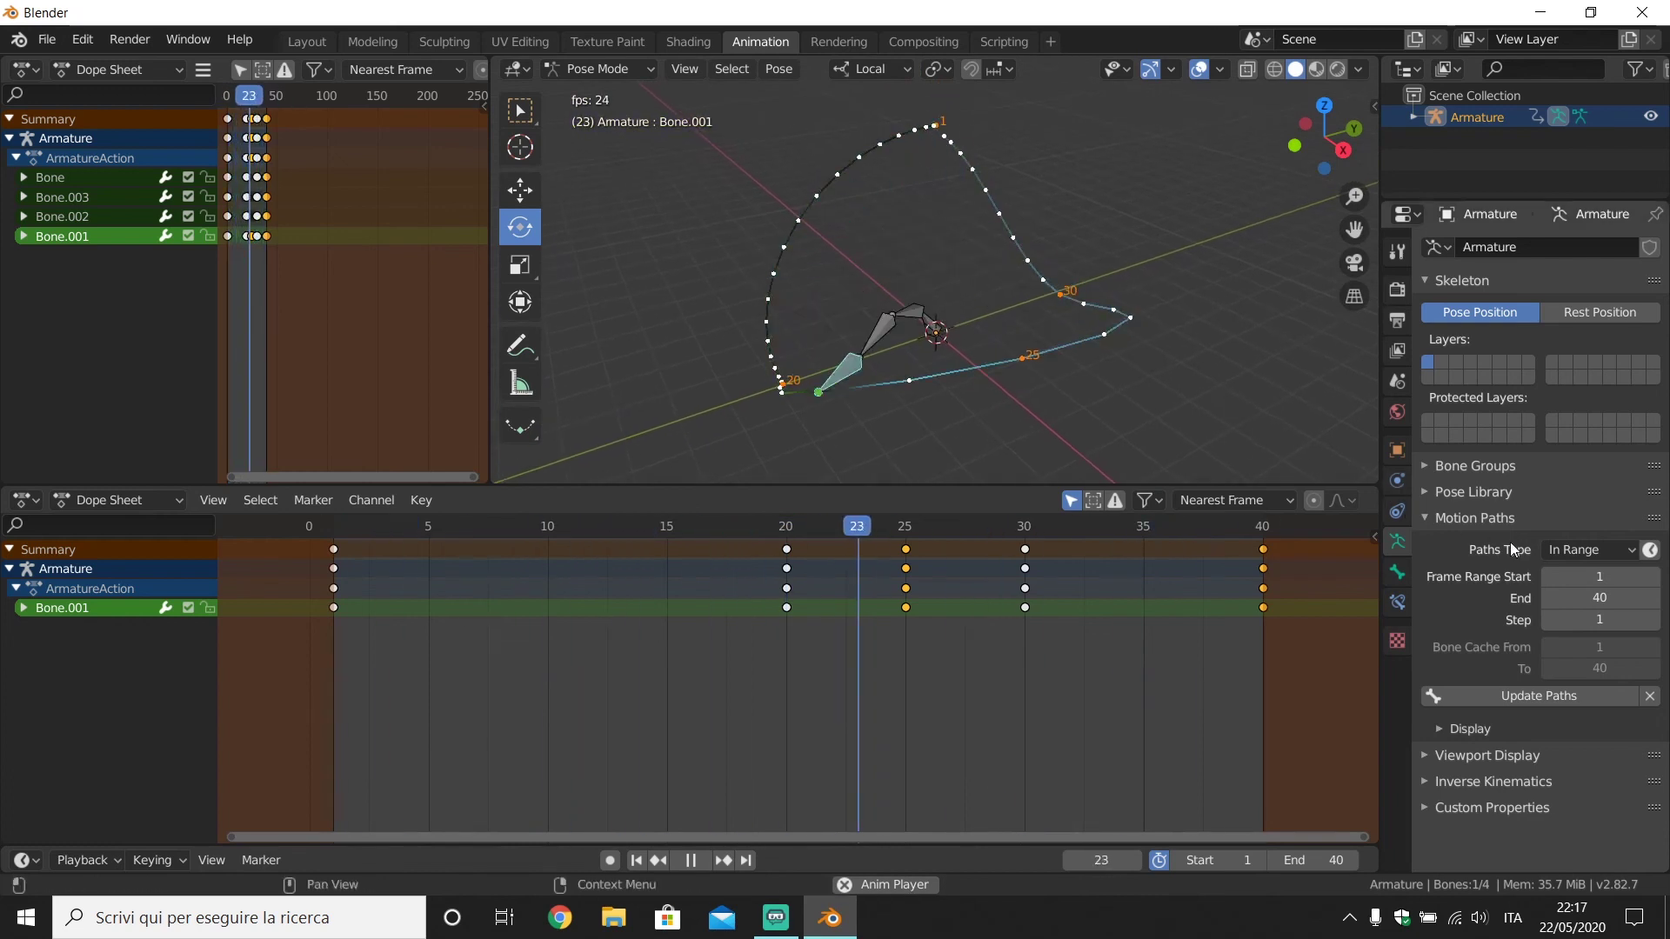
Step: Set Bone.001's path type to Around Frame, 10 frames before and after, and review playback
{"action": "key", "text": "space"}
{"action": "left_click", "coordinate": [526, 192]}
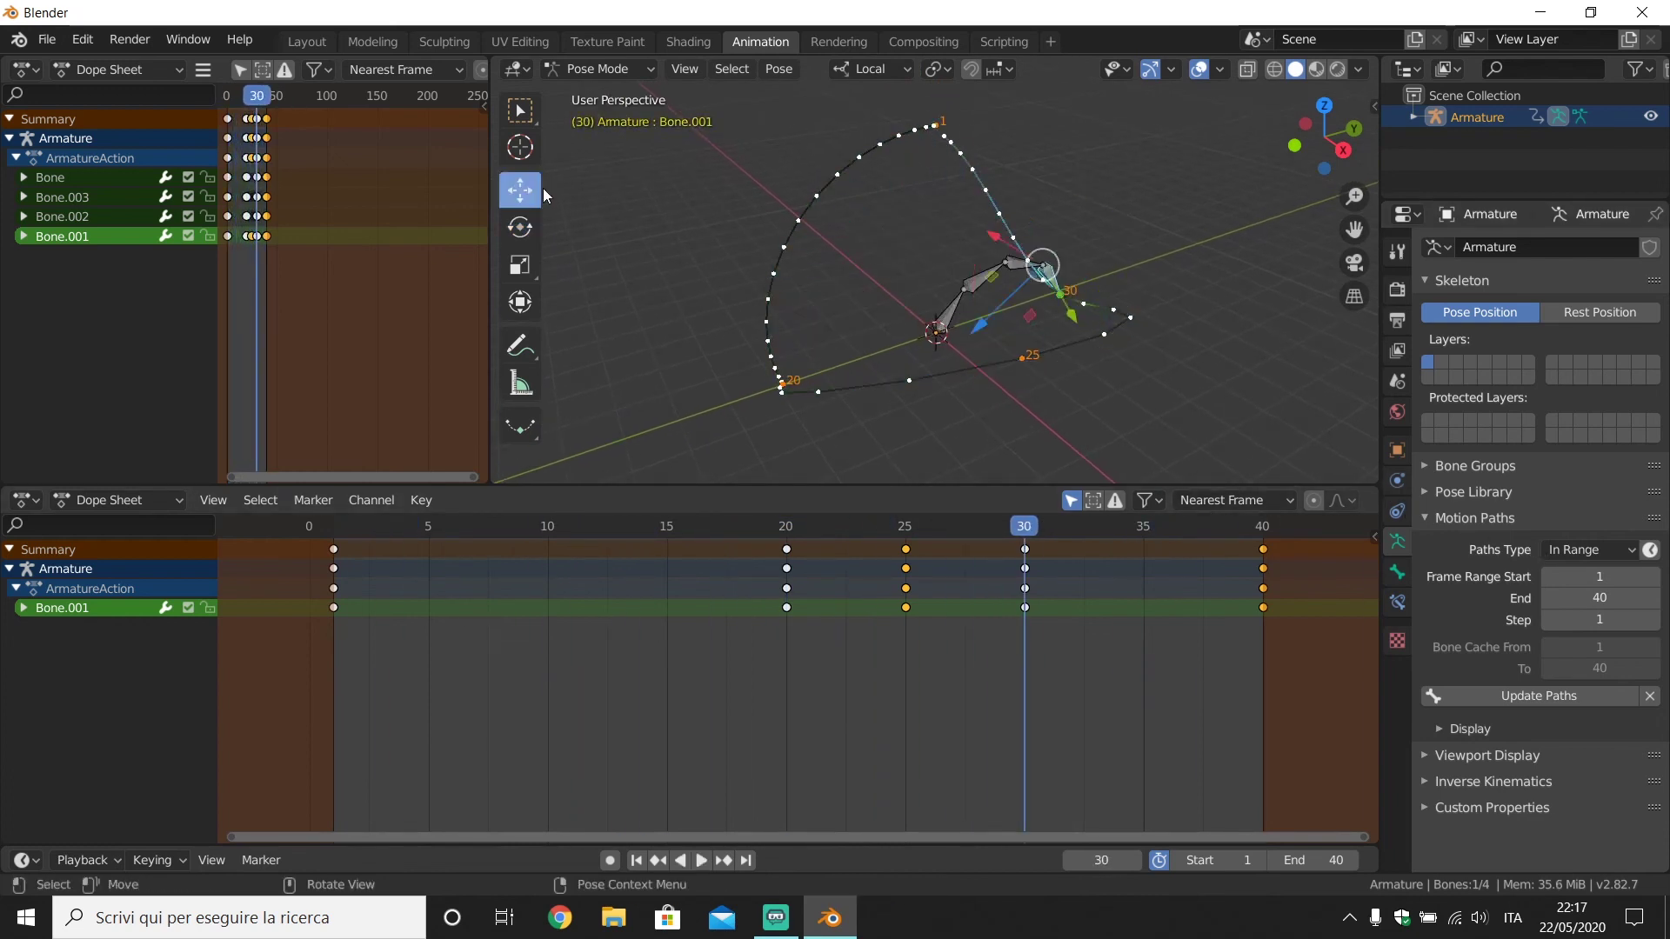
{"action": "left_click", "coordinate": [1556, 550]}
{"action": "left_click", "coordinate": [1559, 578]}
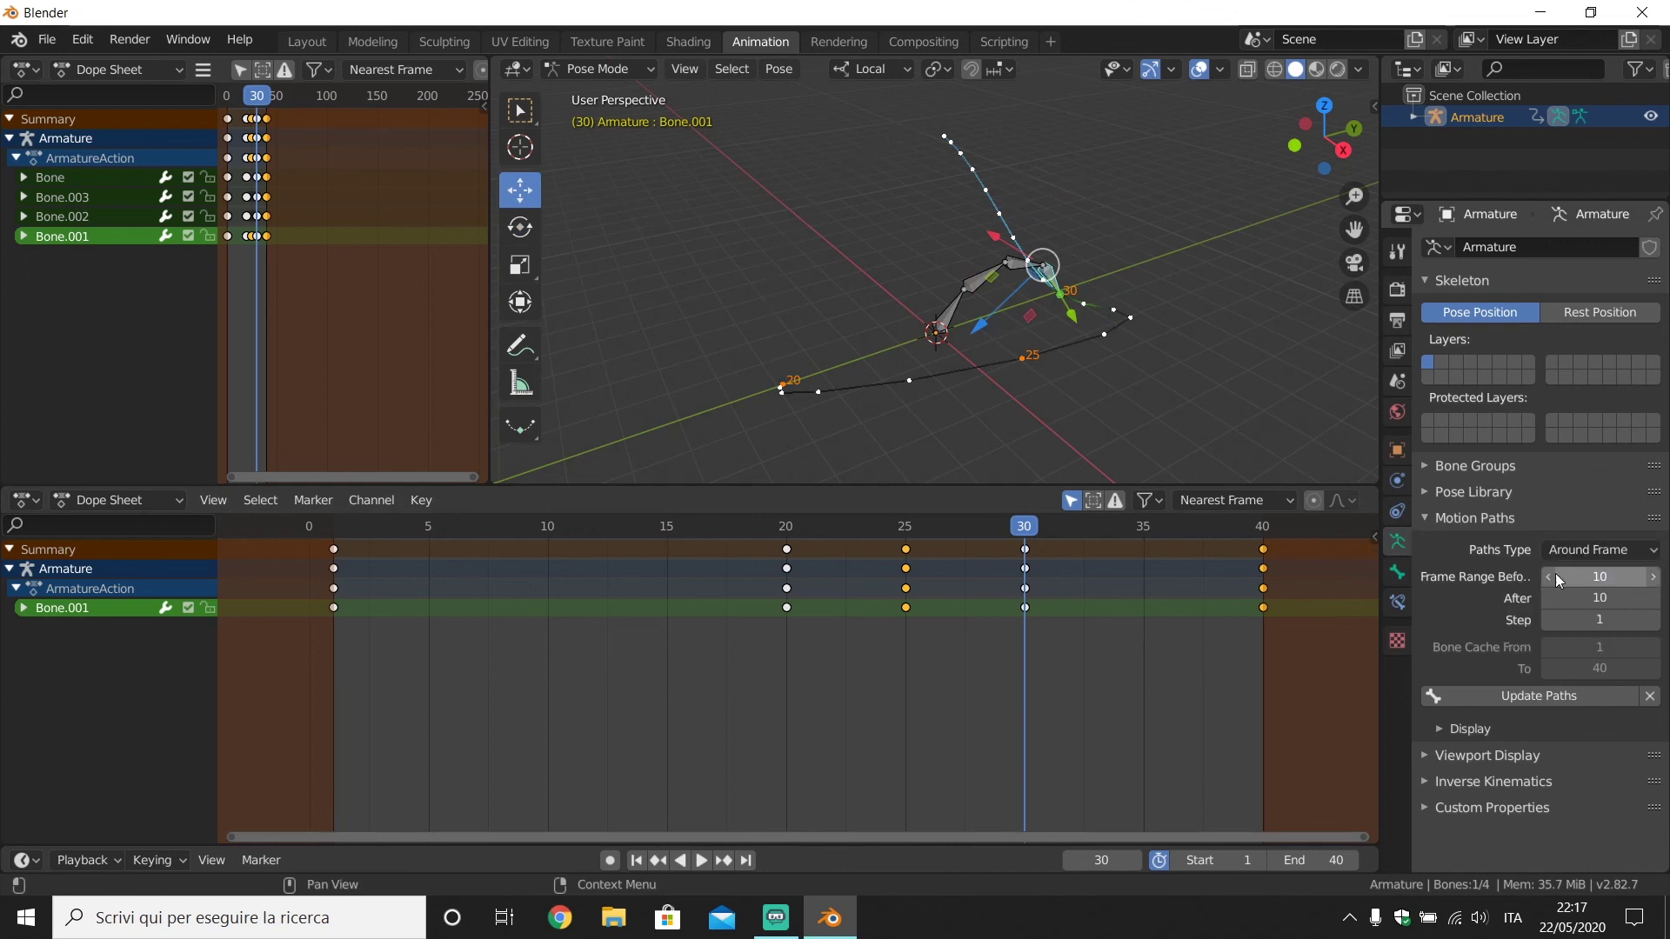
{"action": "key", "text": "space"}
{"action": "mouse_move", "coordinate": [1161, 374]}
{"action": "middle_mouse_down"}
{"action": "mouse_move", "coordinate": [883, 368]}
{"action": "mouse_move", "coordinate": [879, 348]}
{"action": "mouse_move", "coordinate": [1051, 367]}
{"action": "mouse_move", "coordinate": [1037, 365]}
{"action": "middle_mouse_up"}
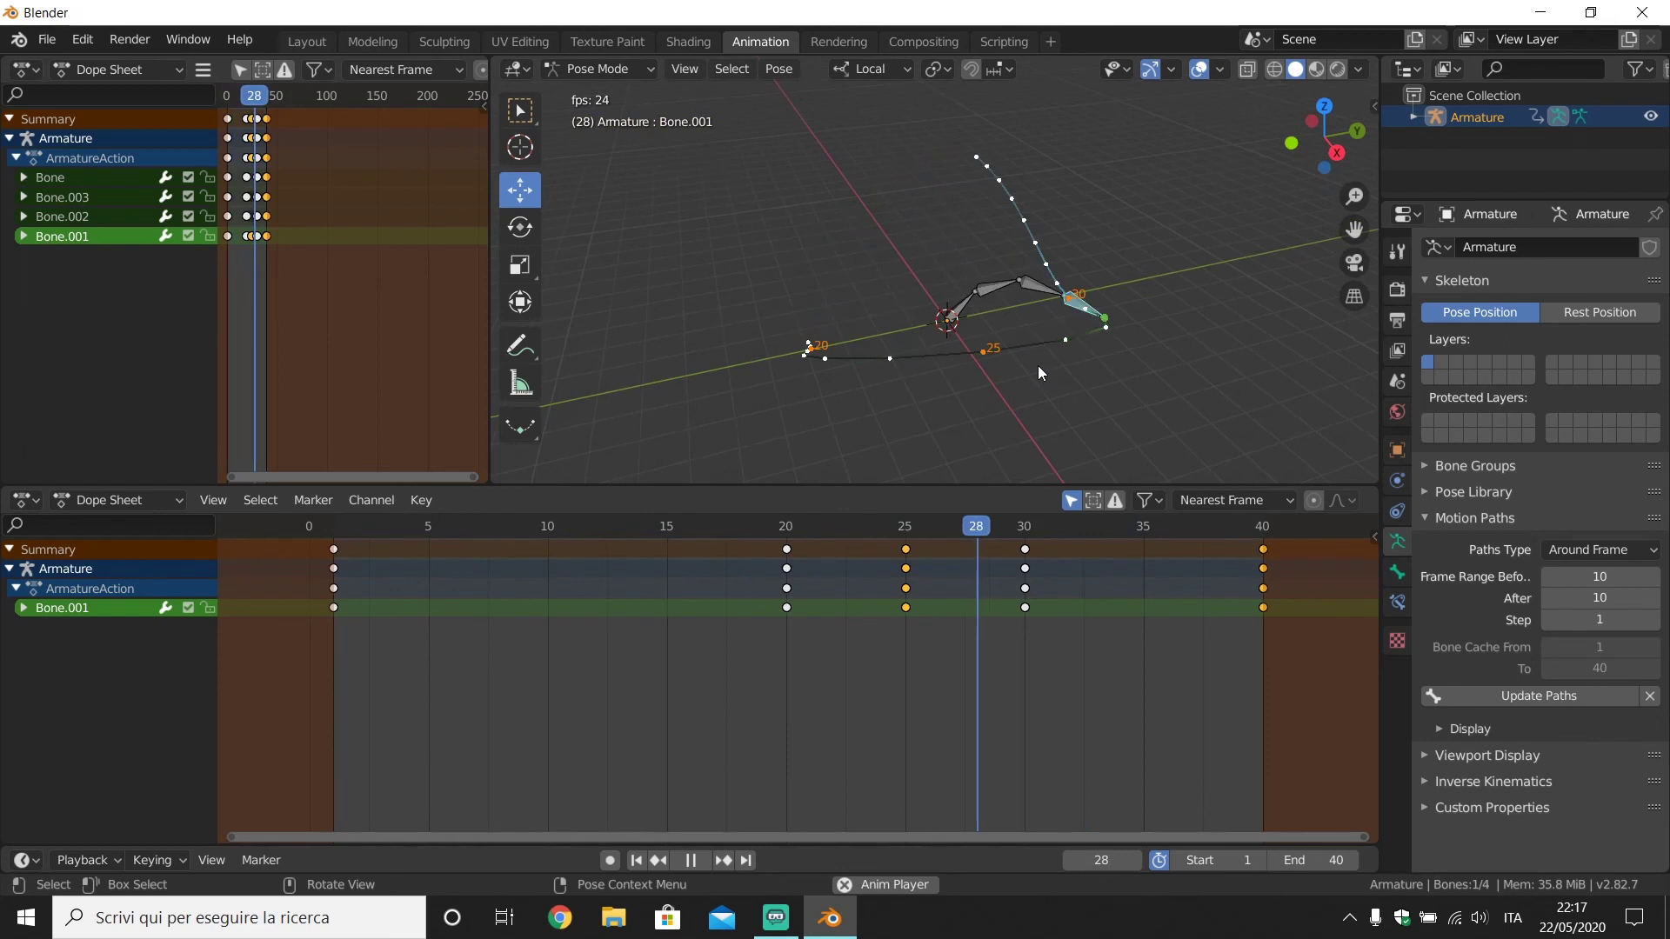
{"action": "key", "text": "space"}
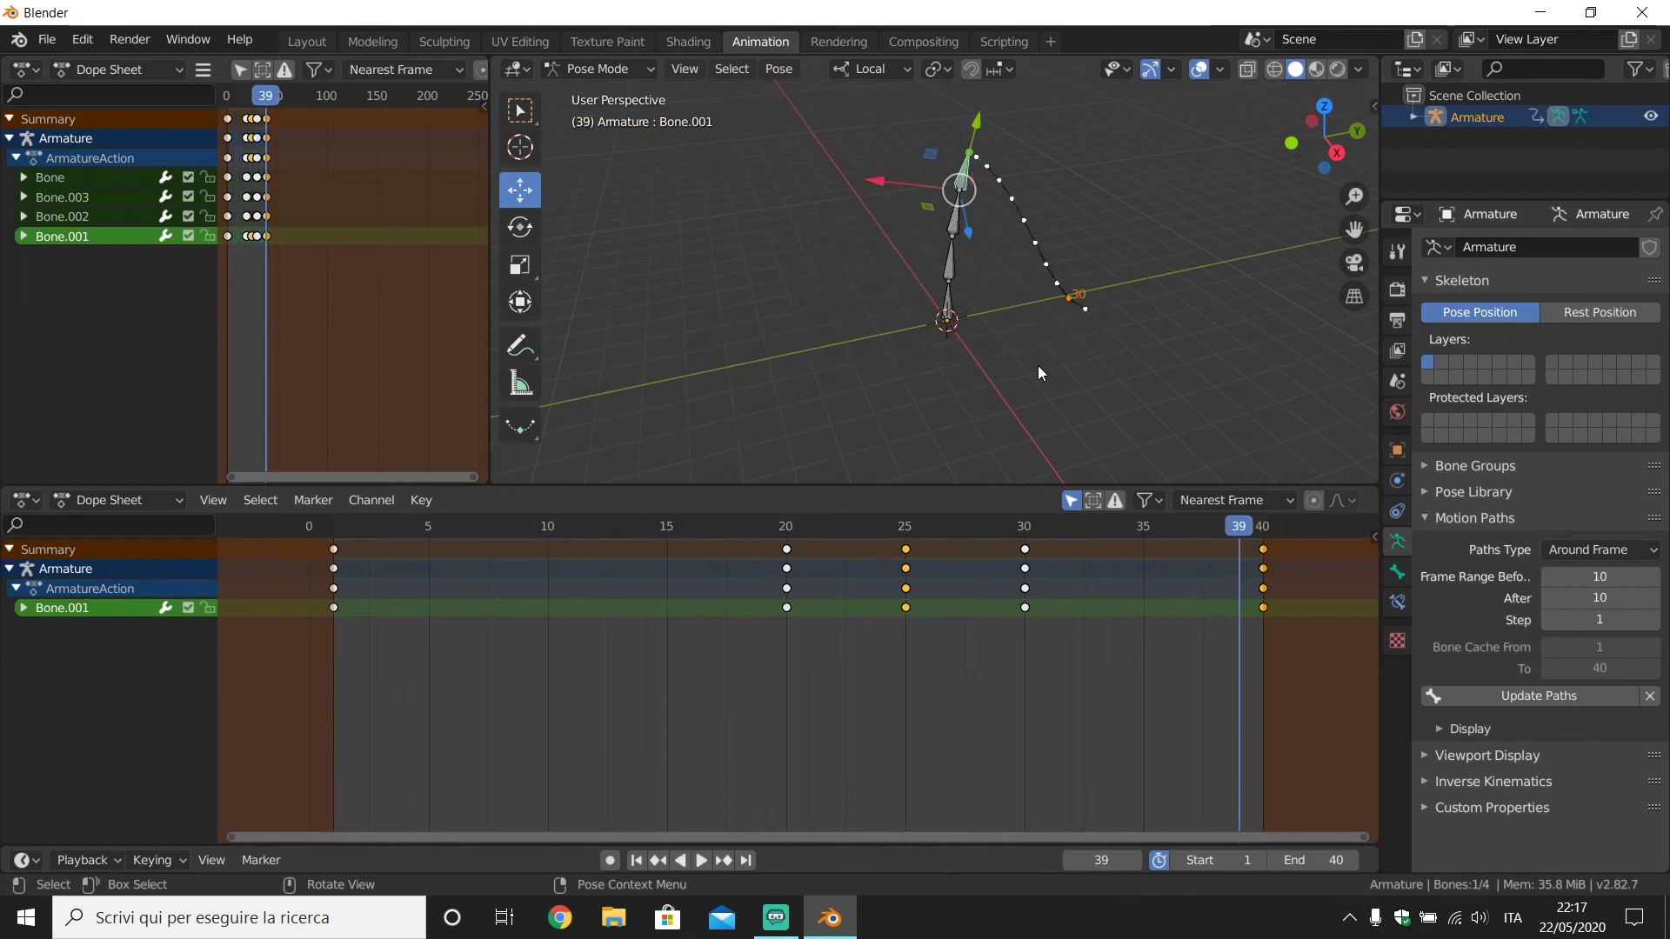